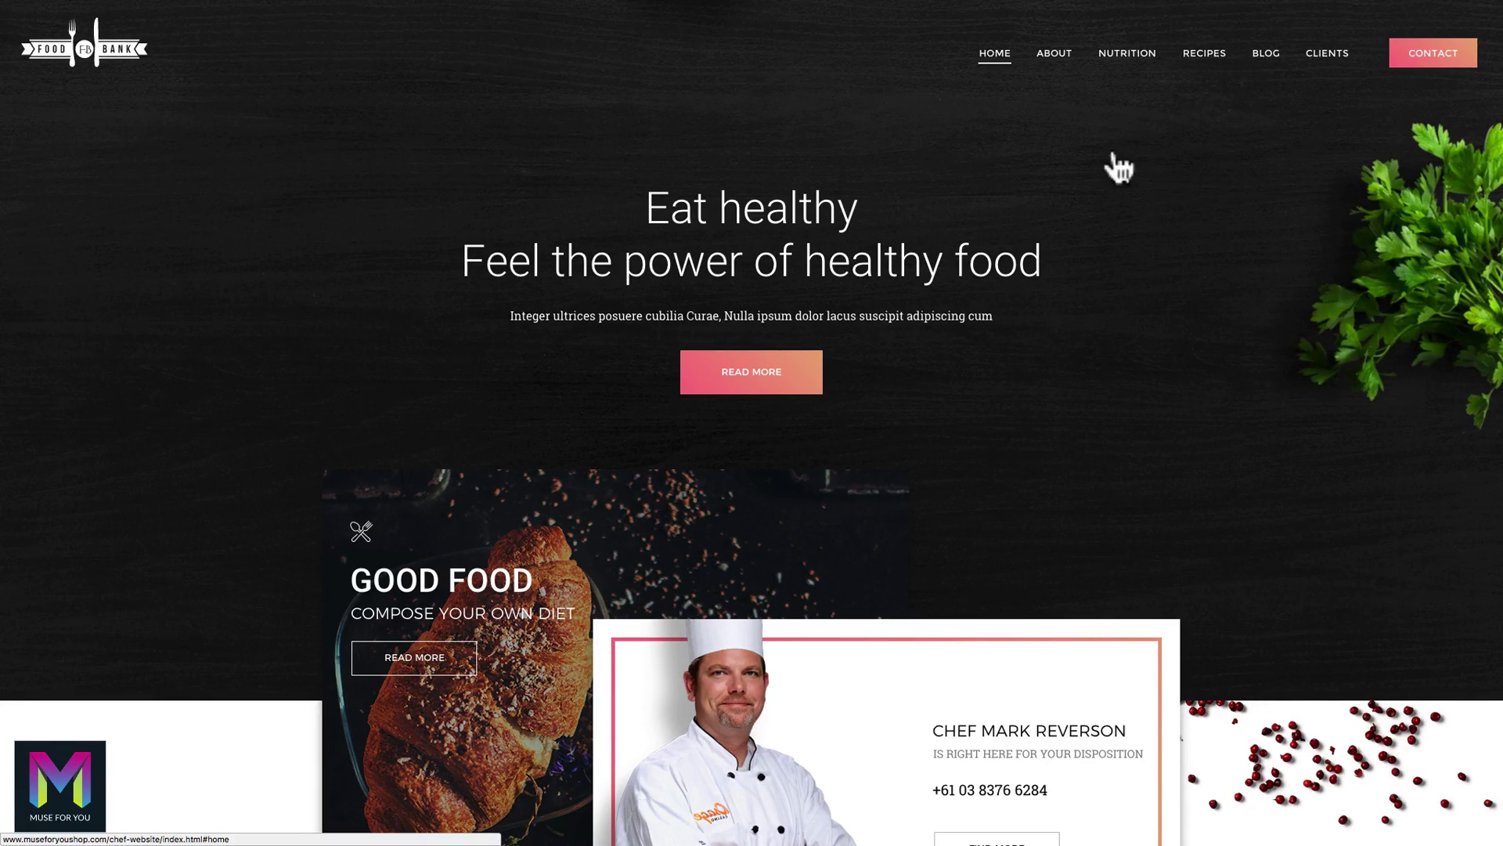
Scroll the Food Bank site past About Us, Nutrition, Recipes, Blog and Clients to the map and footer.
scroll(1115, 161, "down", 5)
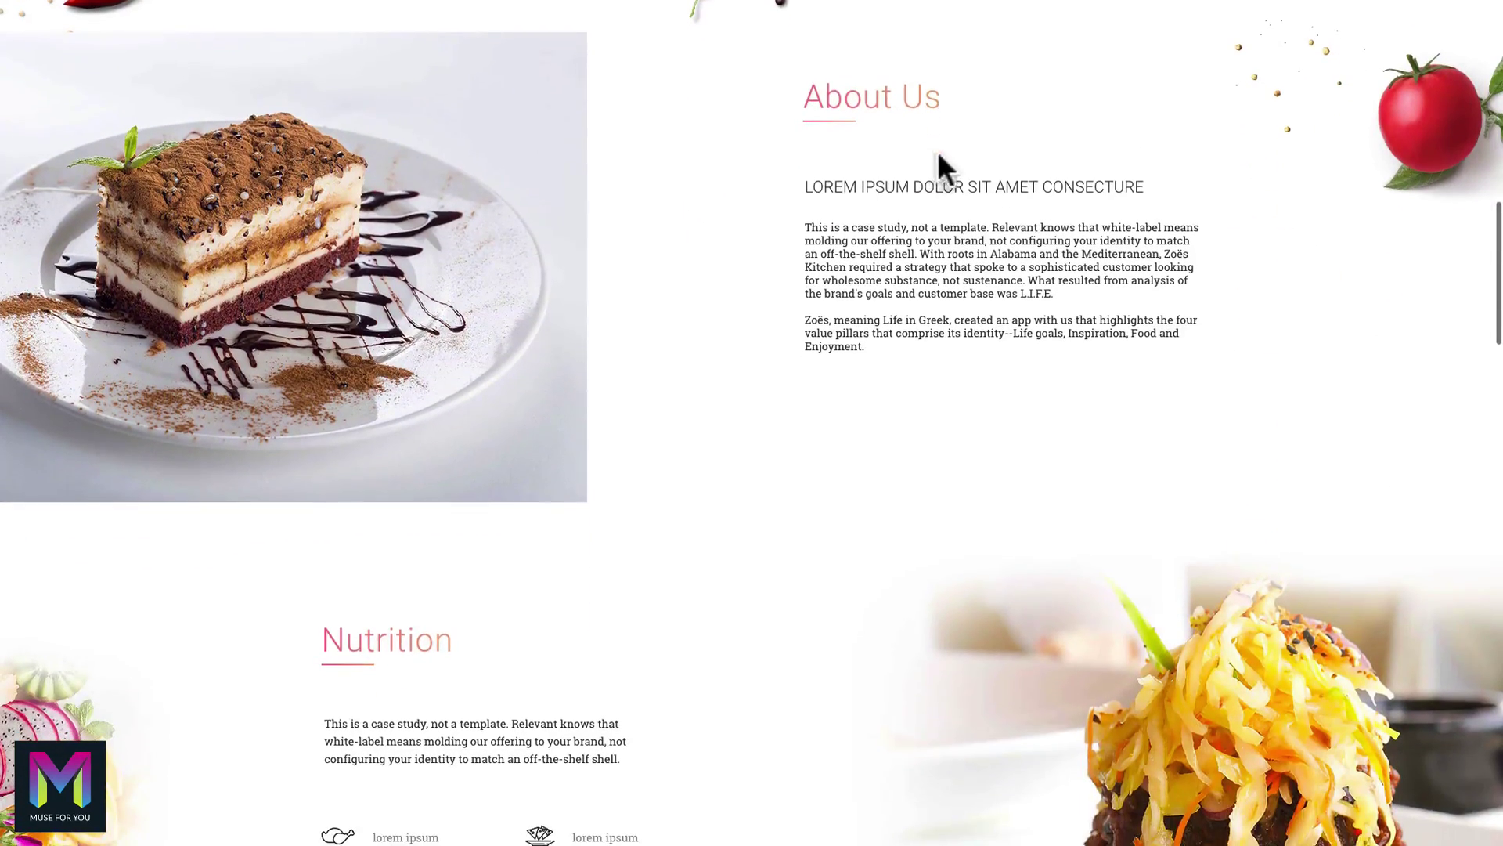
scroll(519, 567, "down", 6)
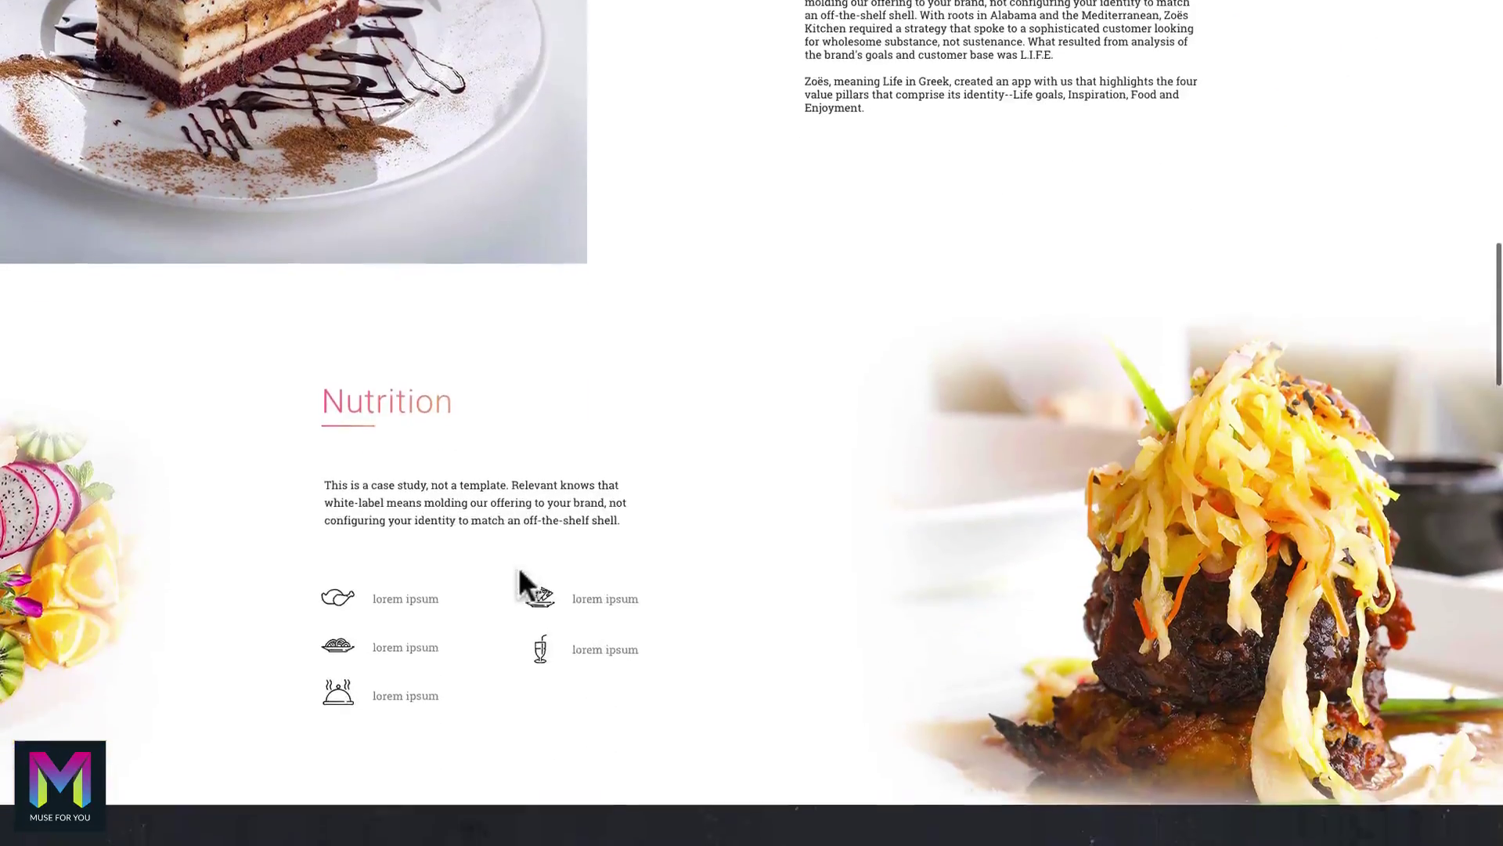
scroll(520, 566, "down", 6)
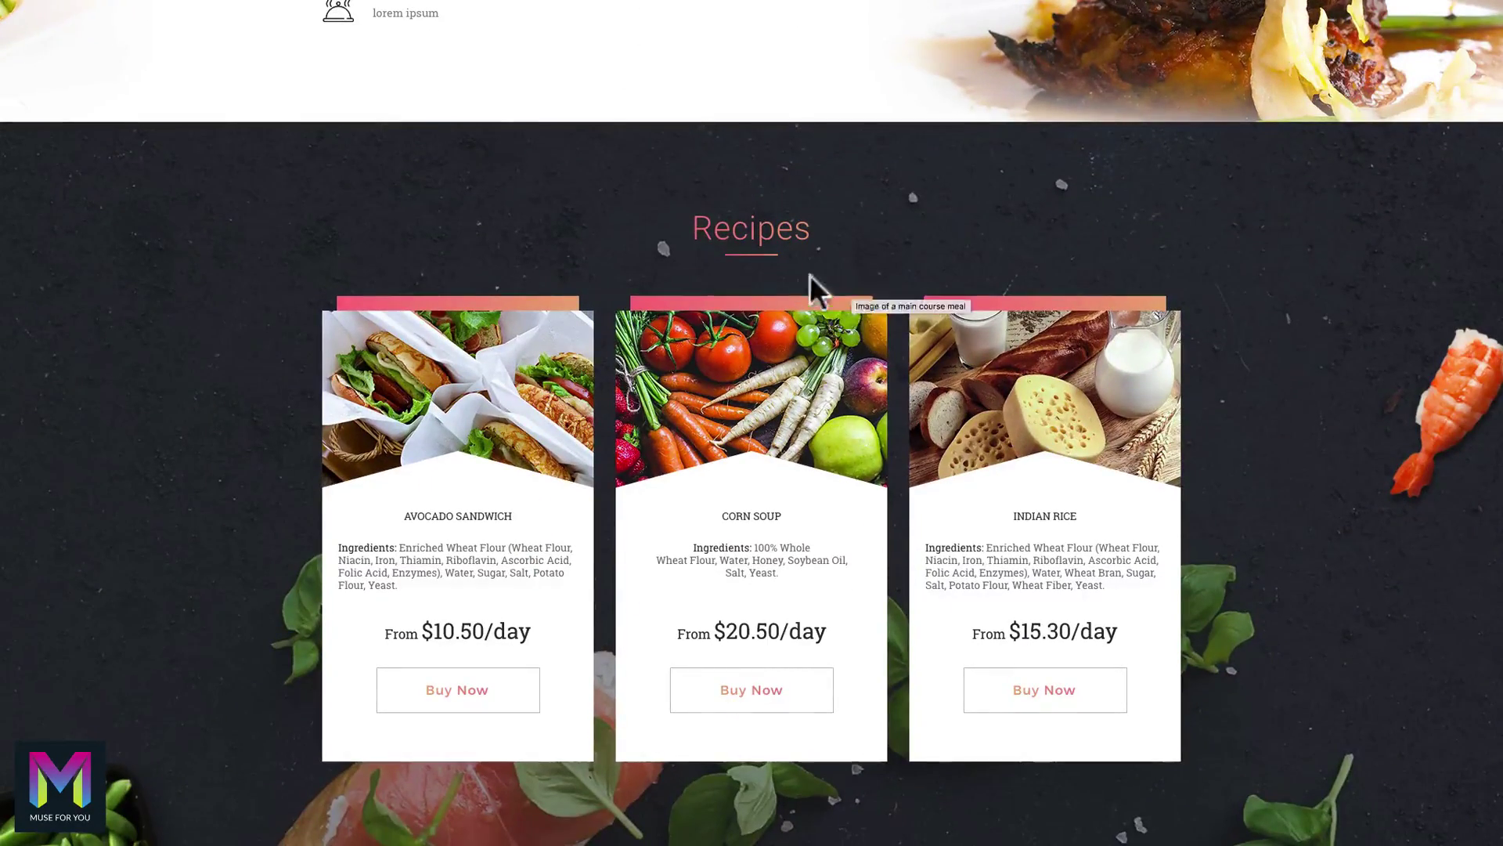
scroll(847, 311, "down", 6)
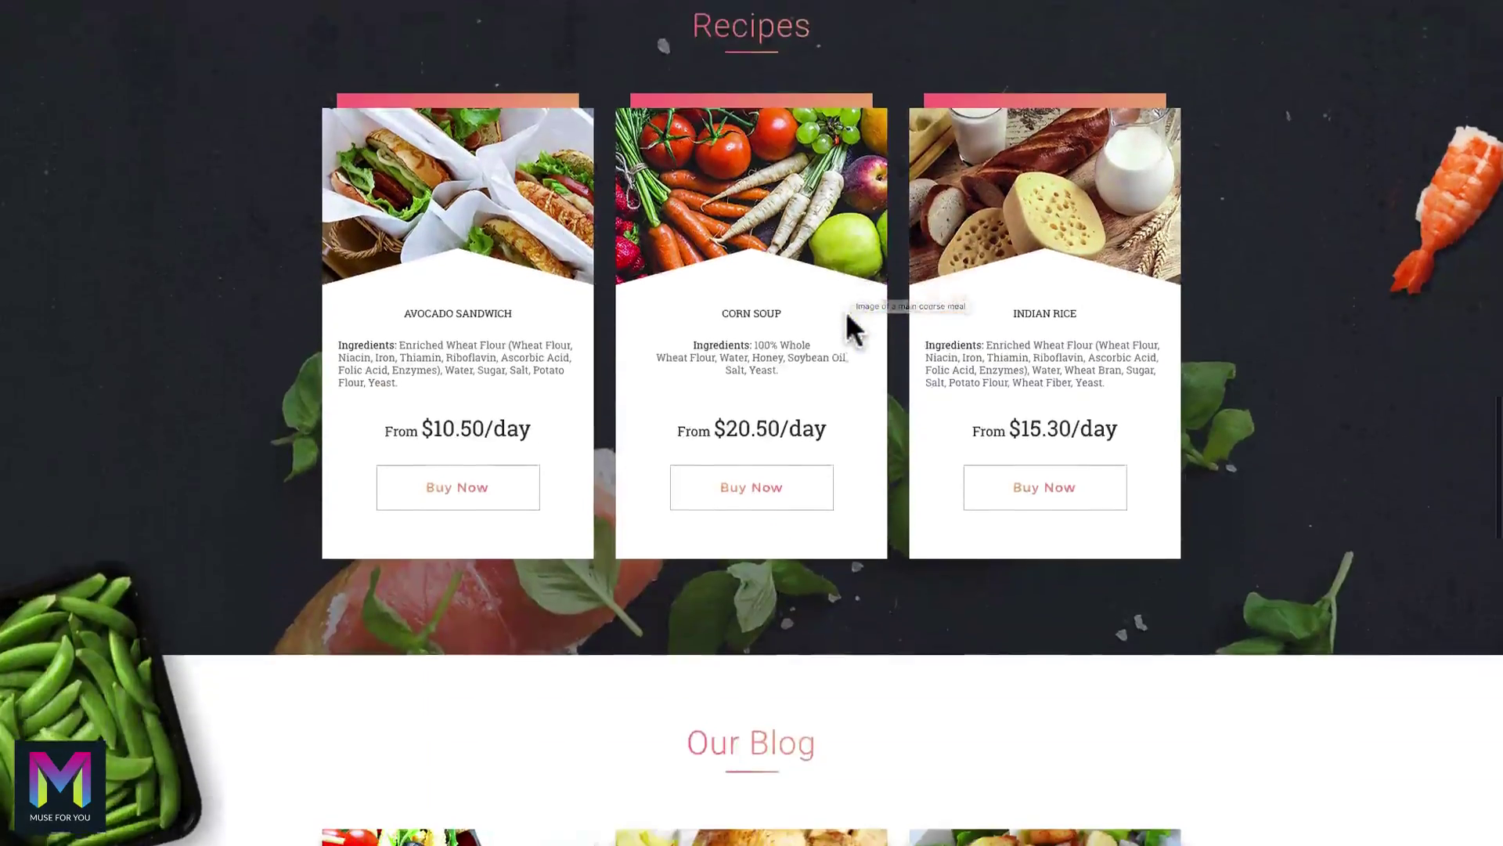
scroll(847, 317, "down", 4)
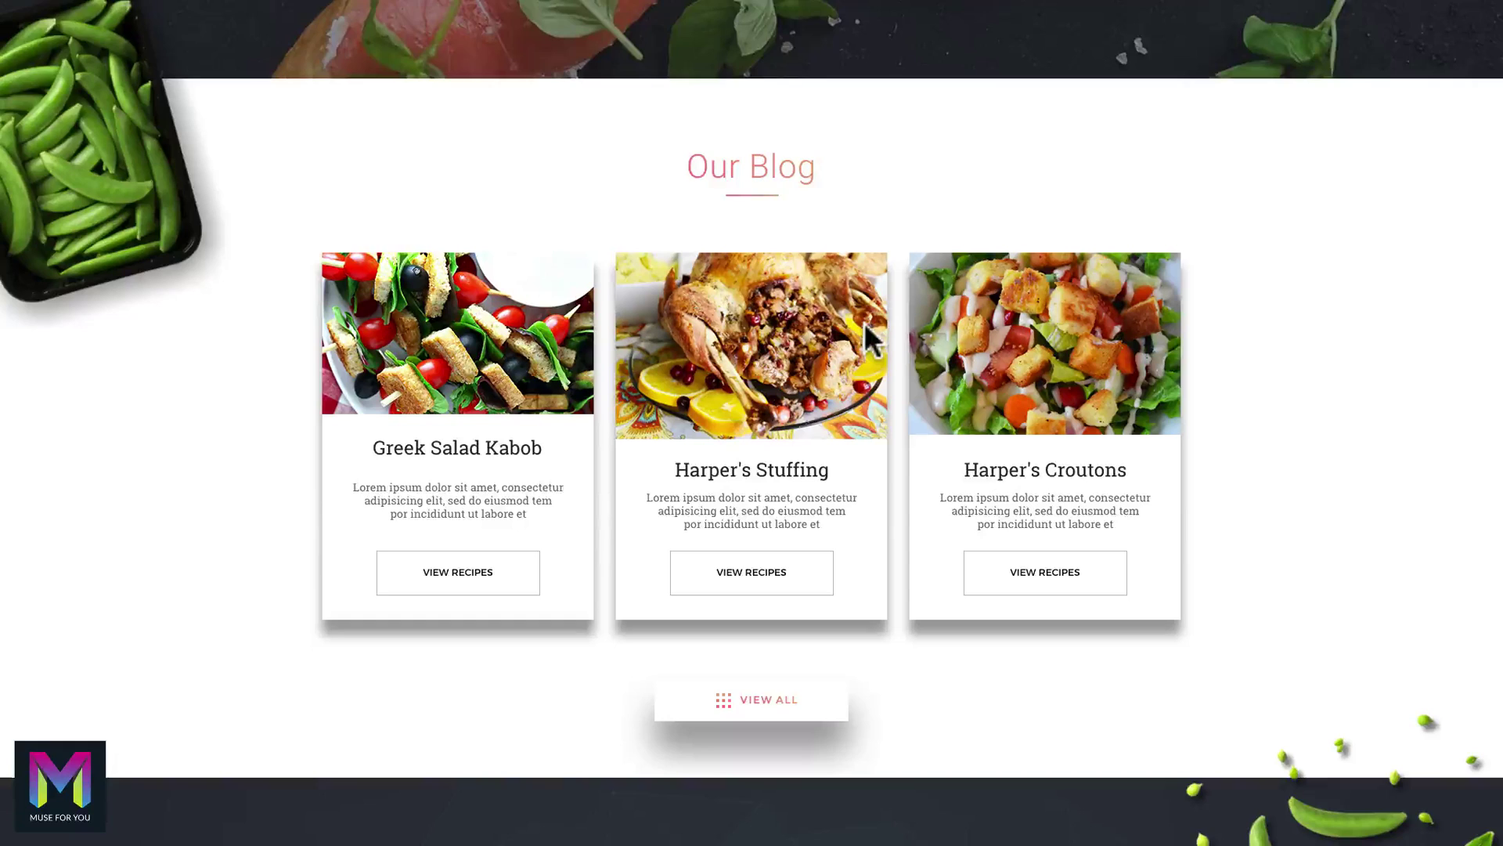
scroll(866, 329, "down", 3)
scroll(866, 329, "down", 5)
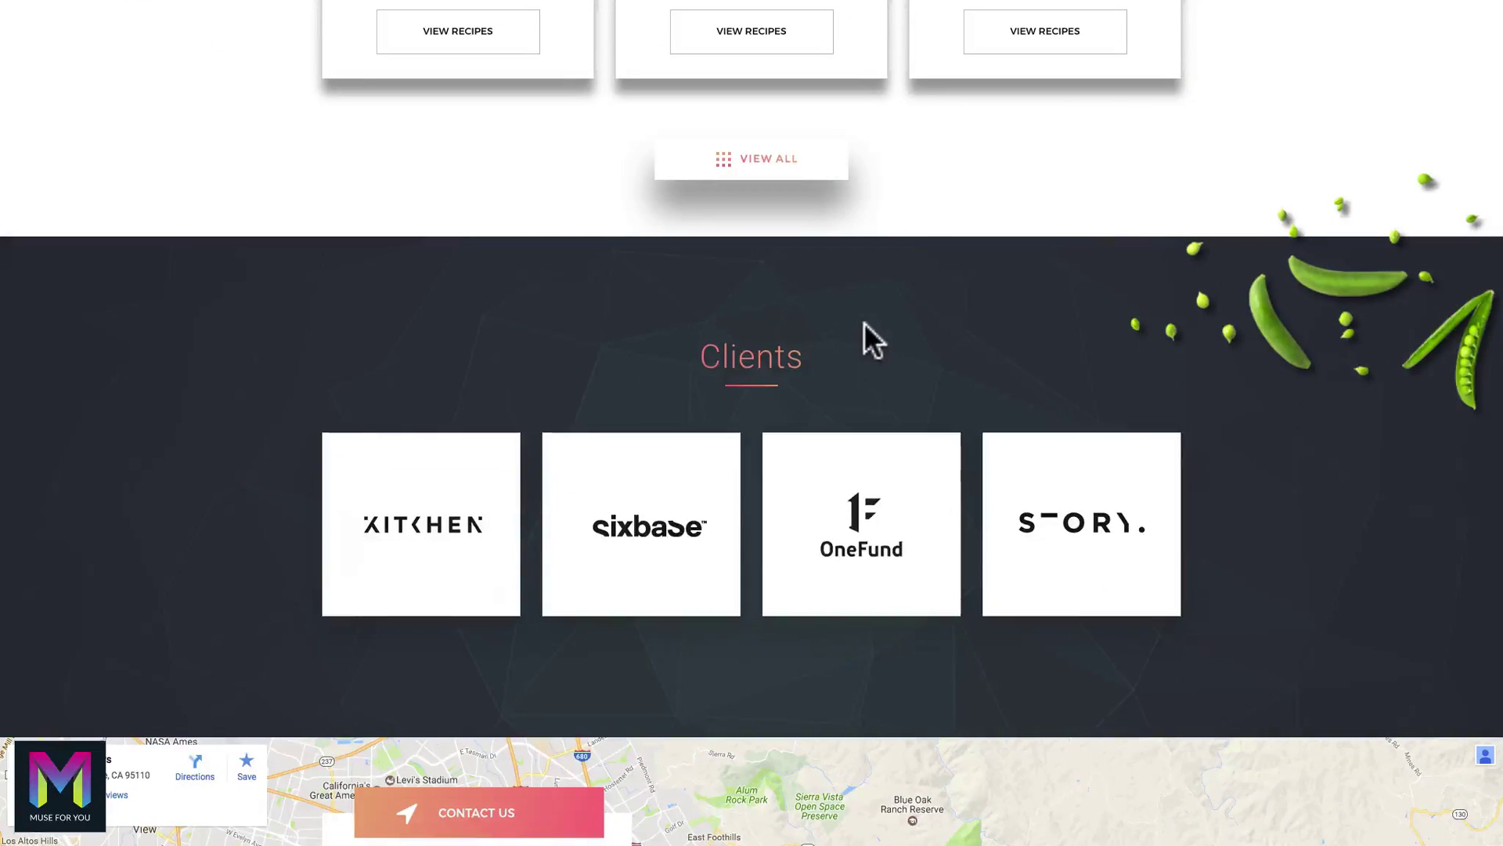
scroll(854, 322, "down", 4)
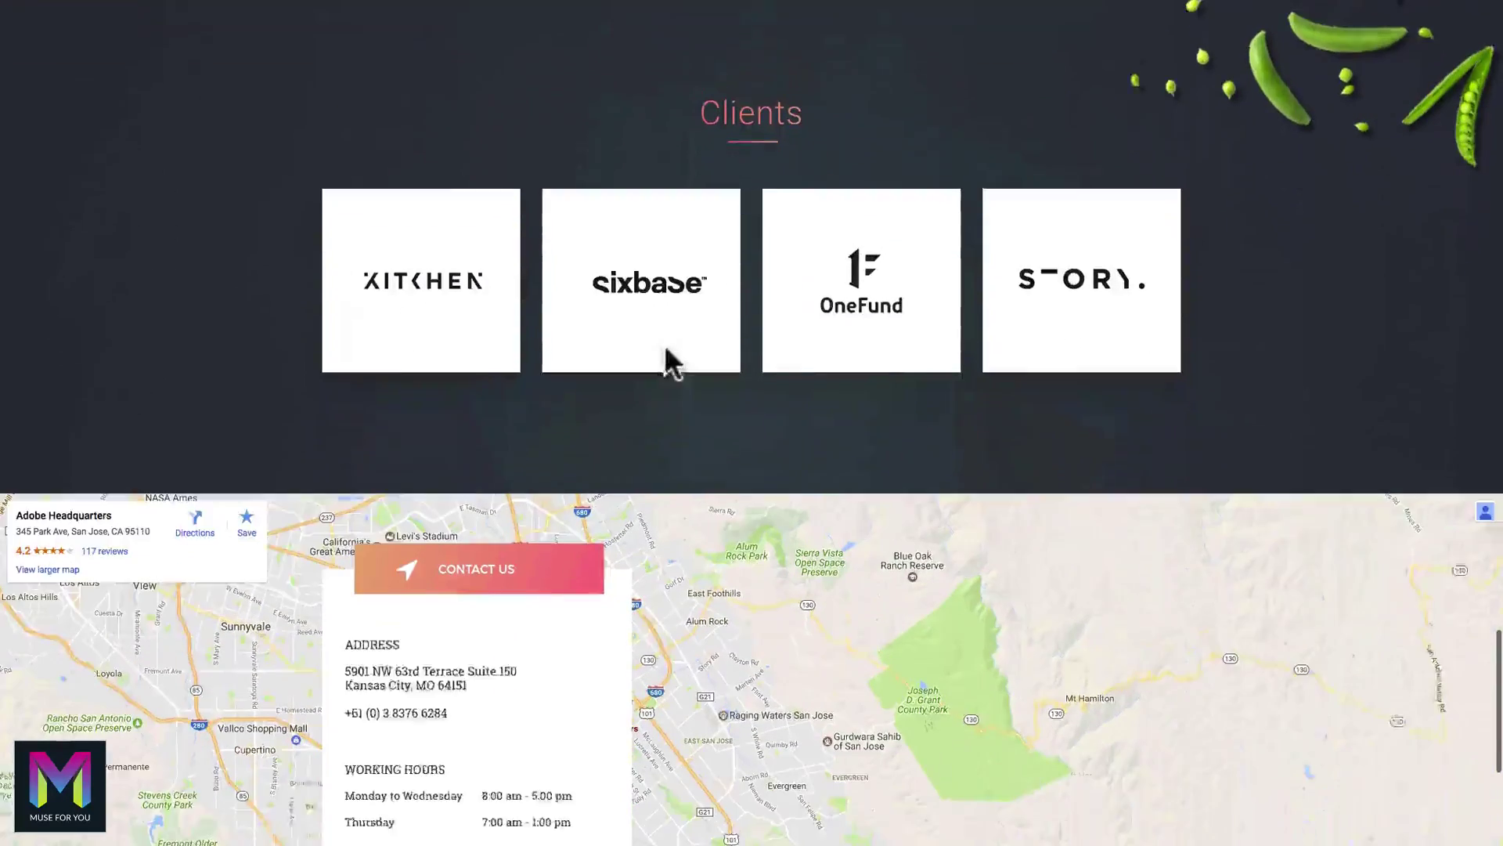
scroll(530, 520, "down", 1)
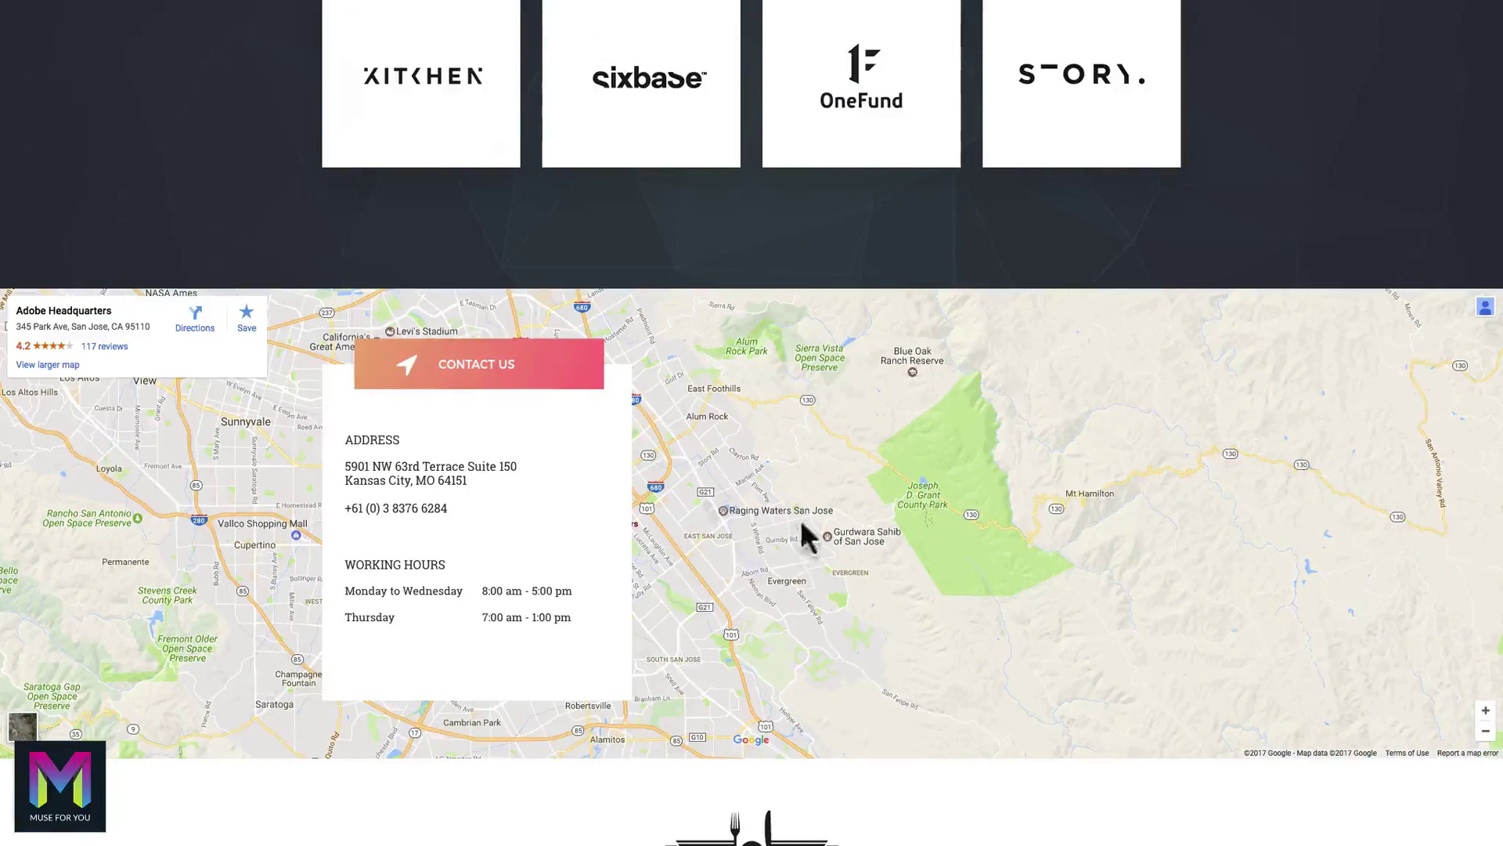
scroll(579, 513, "down", 3)
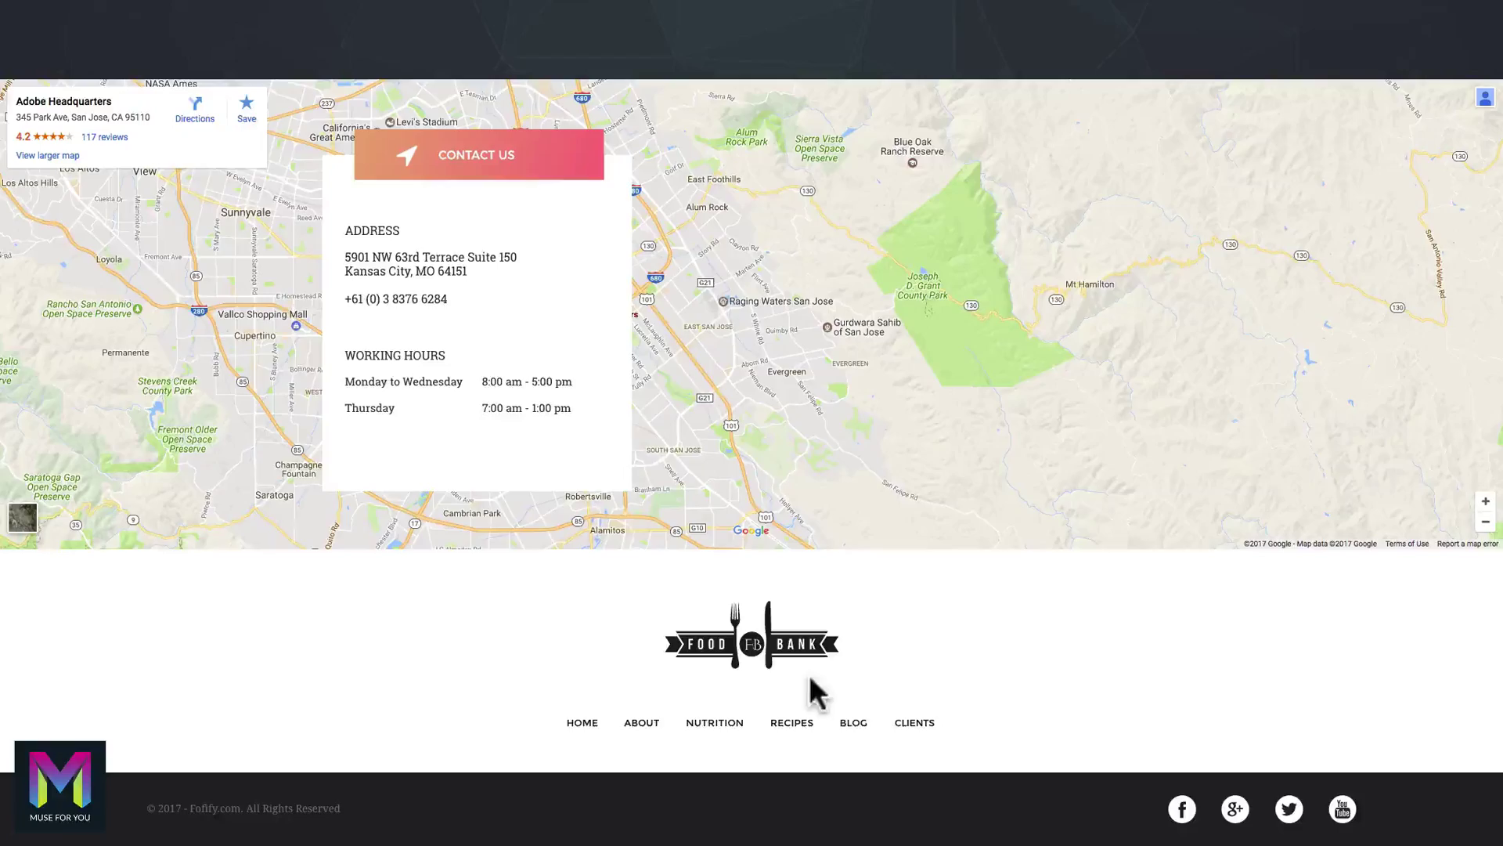
Scroll back up and use the NUTRITION and RECIPES nav links to jump to those sections.
scroll(556, 373, "up", 10)
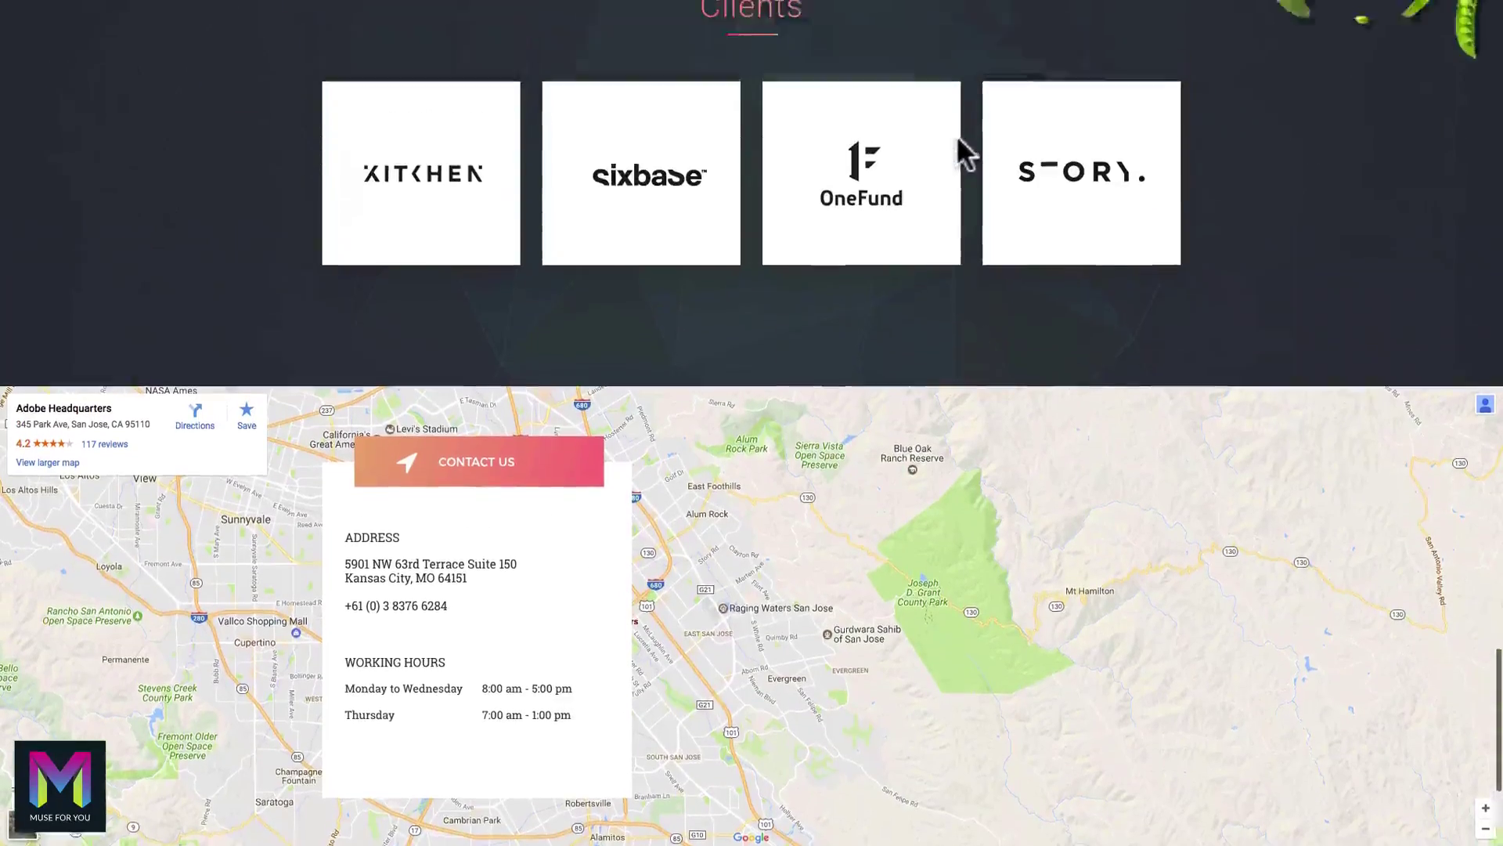
scroll(956, 184, "up", 20)
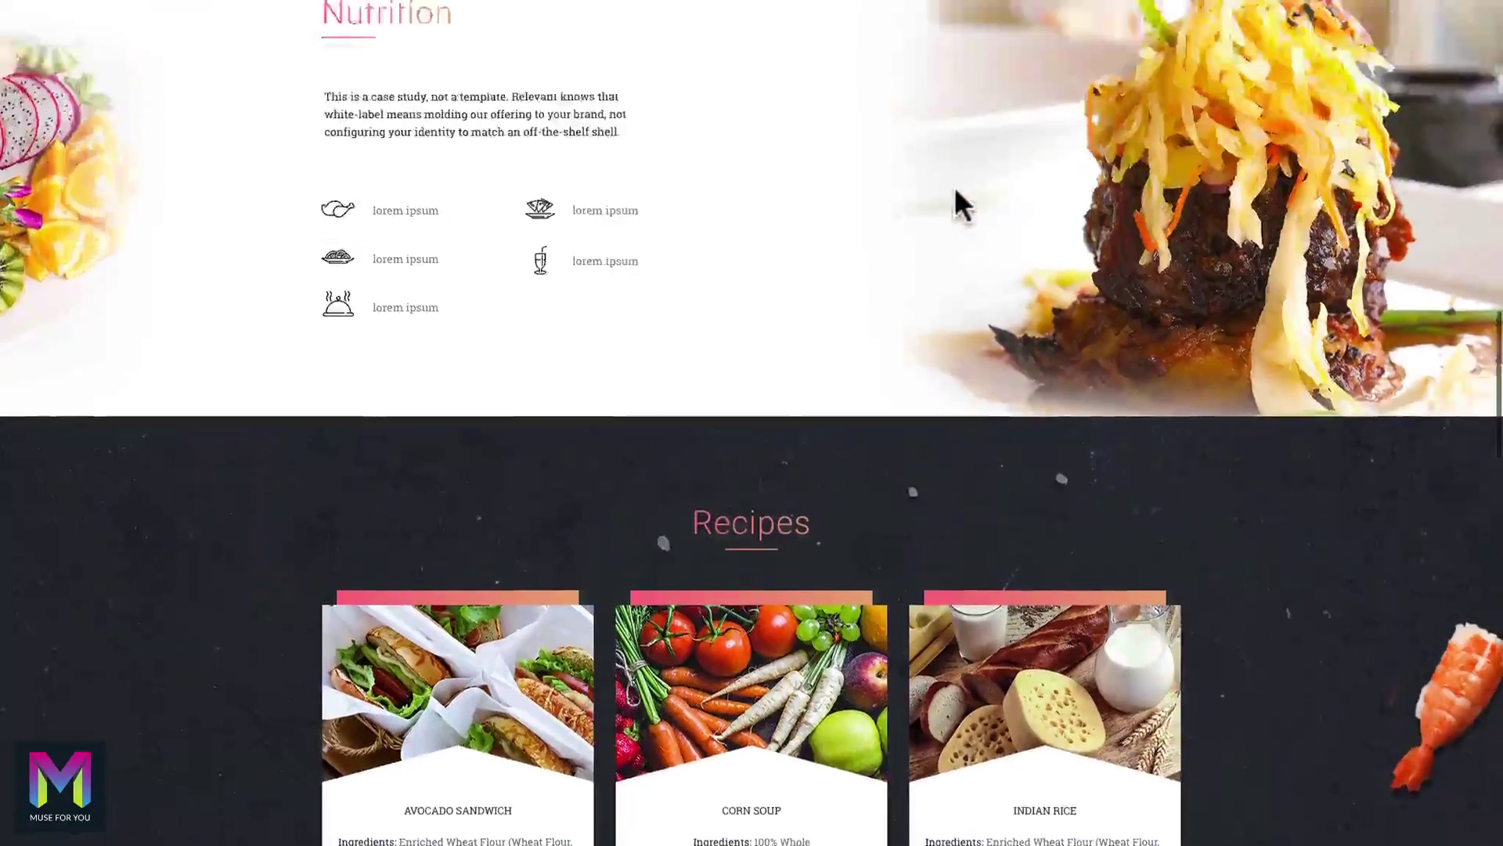
scroll(956, 191, "up", 15)
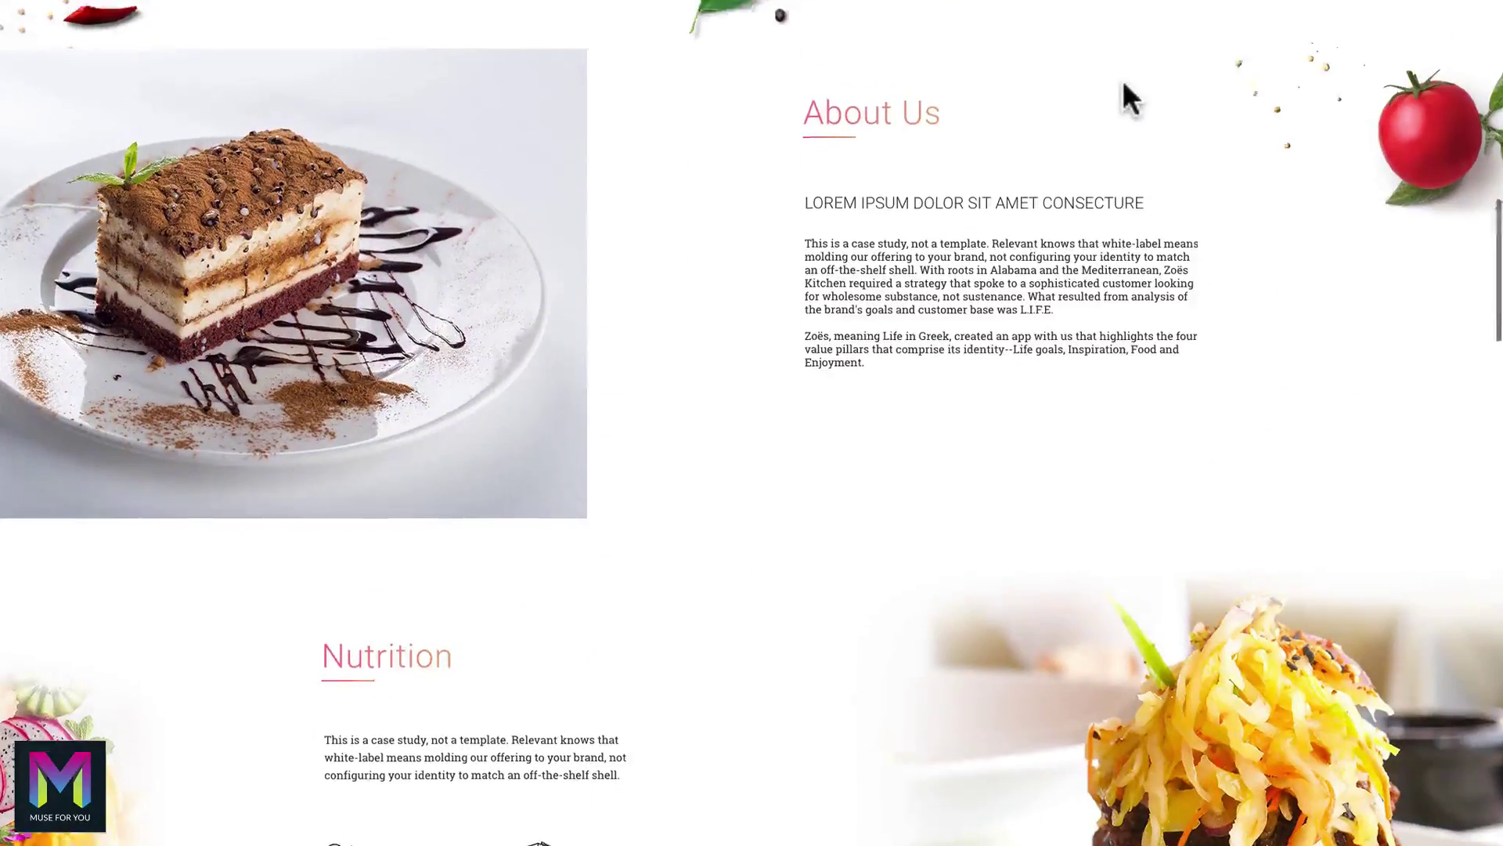
scroll(1123, 79, "up", 10)
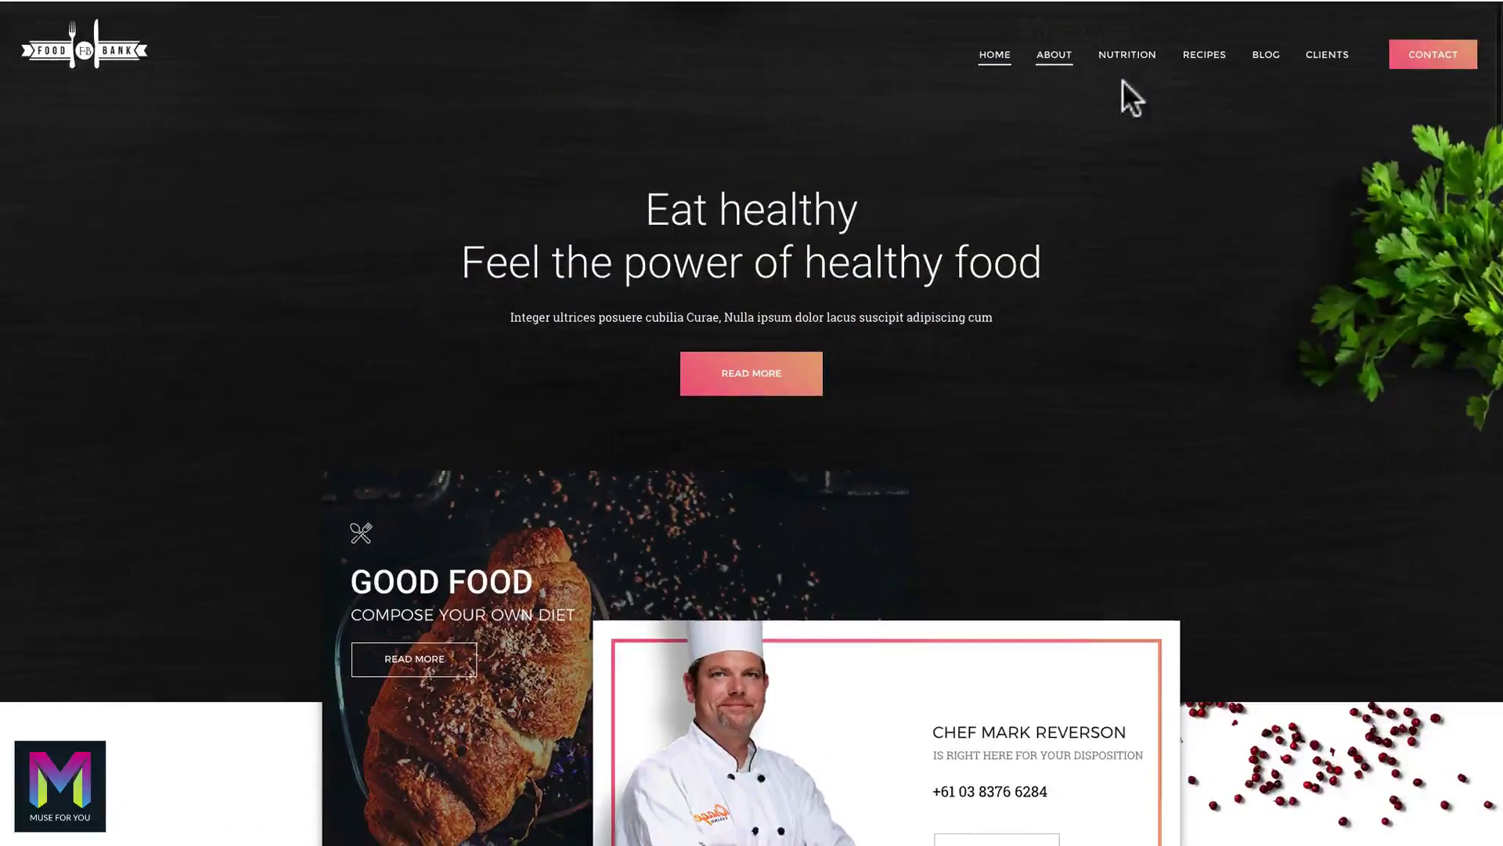
left_click(1125, 58)
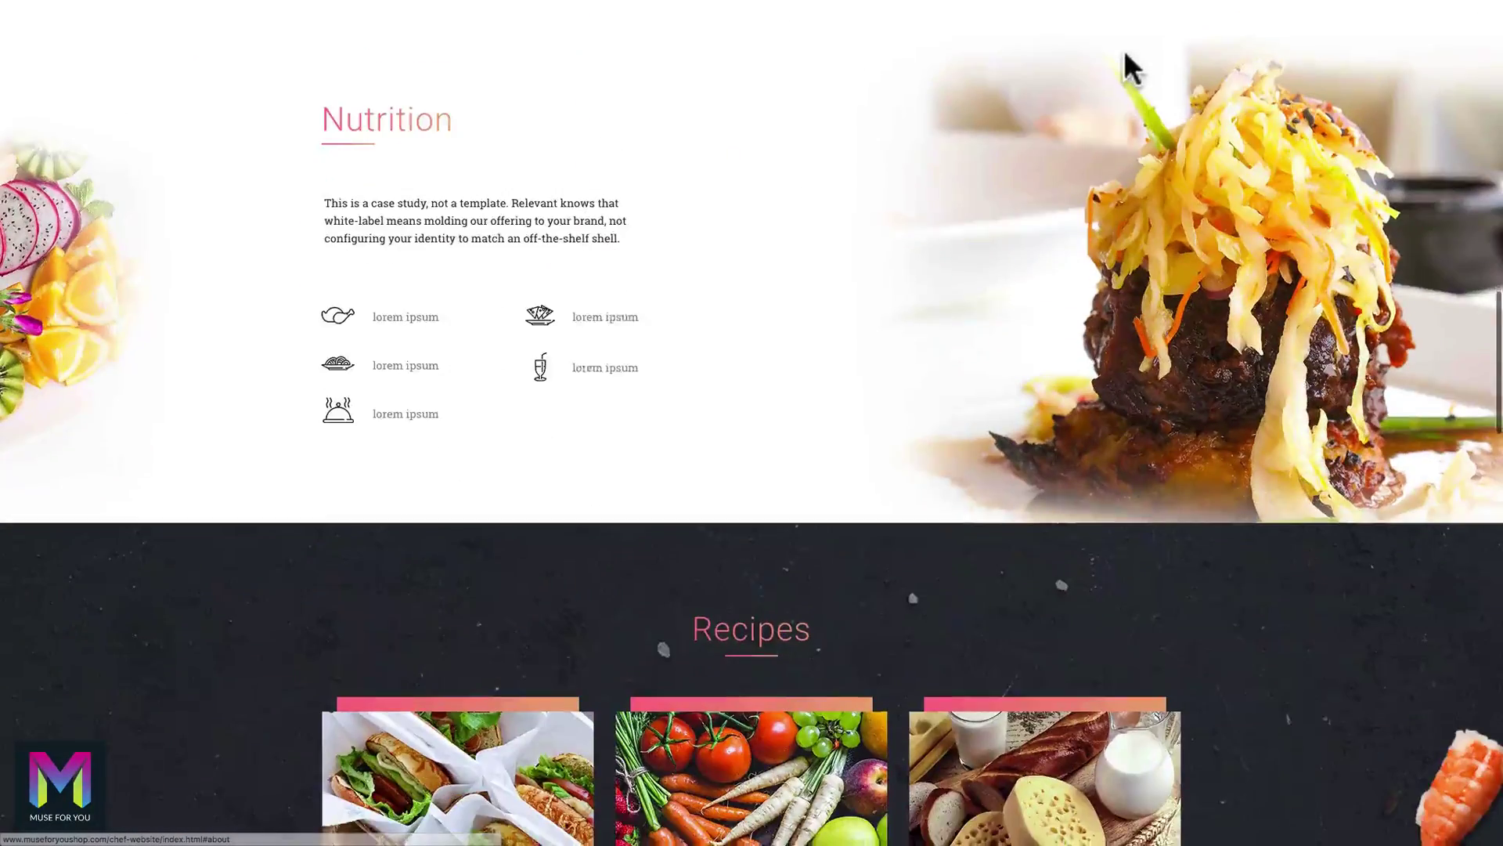
Jump to Our Blog from the nav, then to Clients and the top hero via footer links.
scroll(1128, 62, "up", 12)
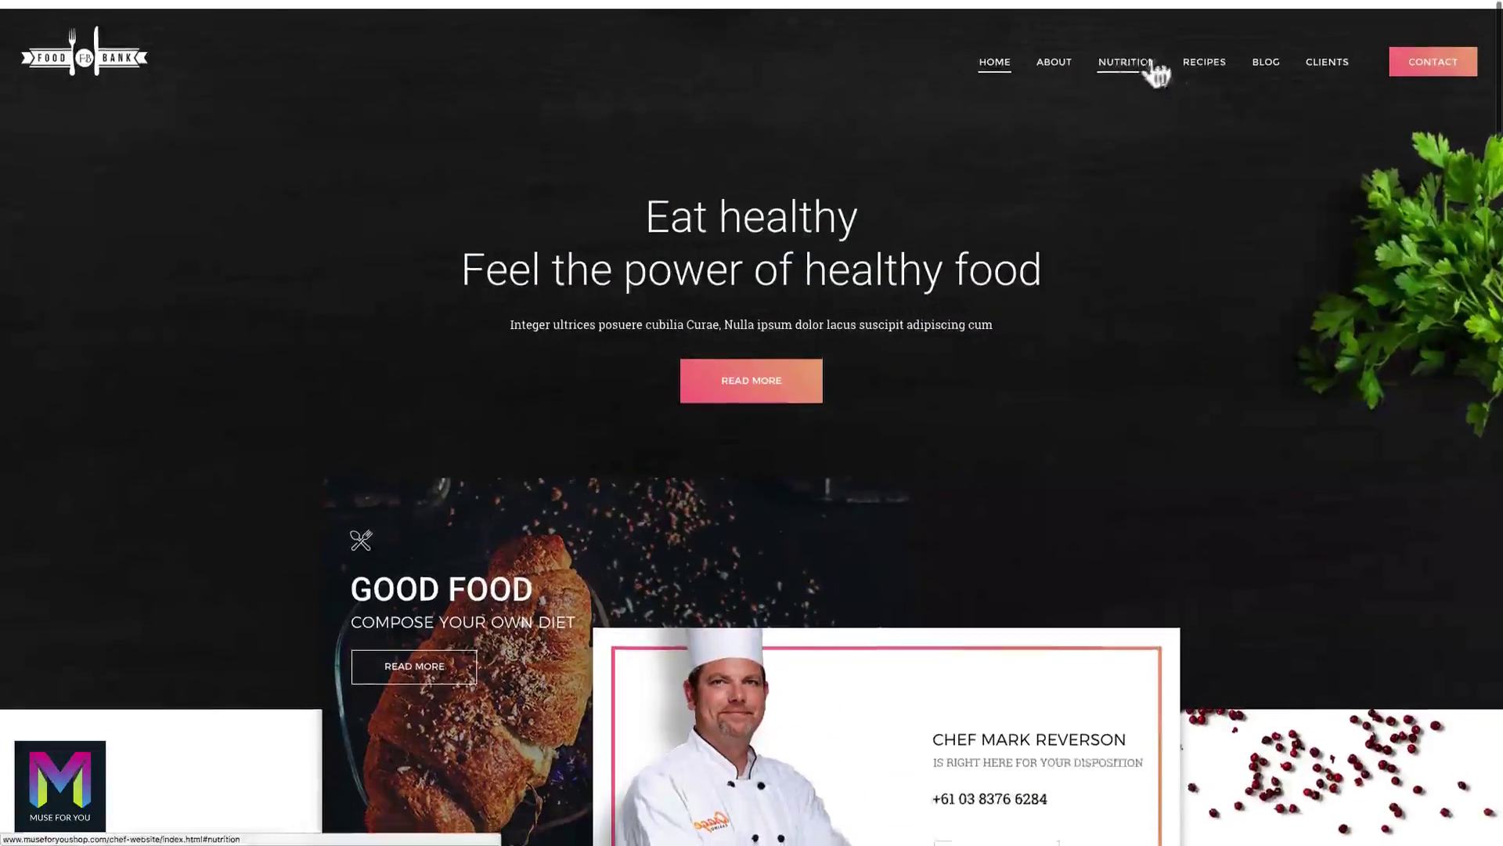
left_click(1207, 52)
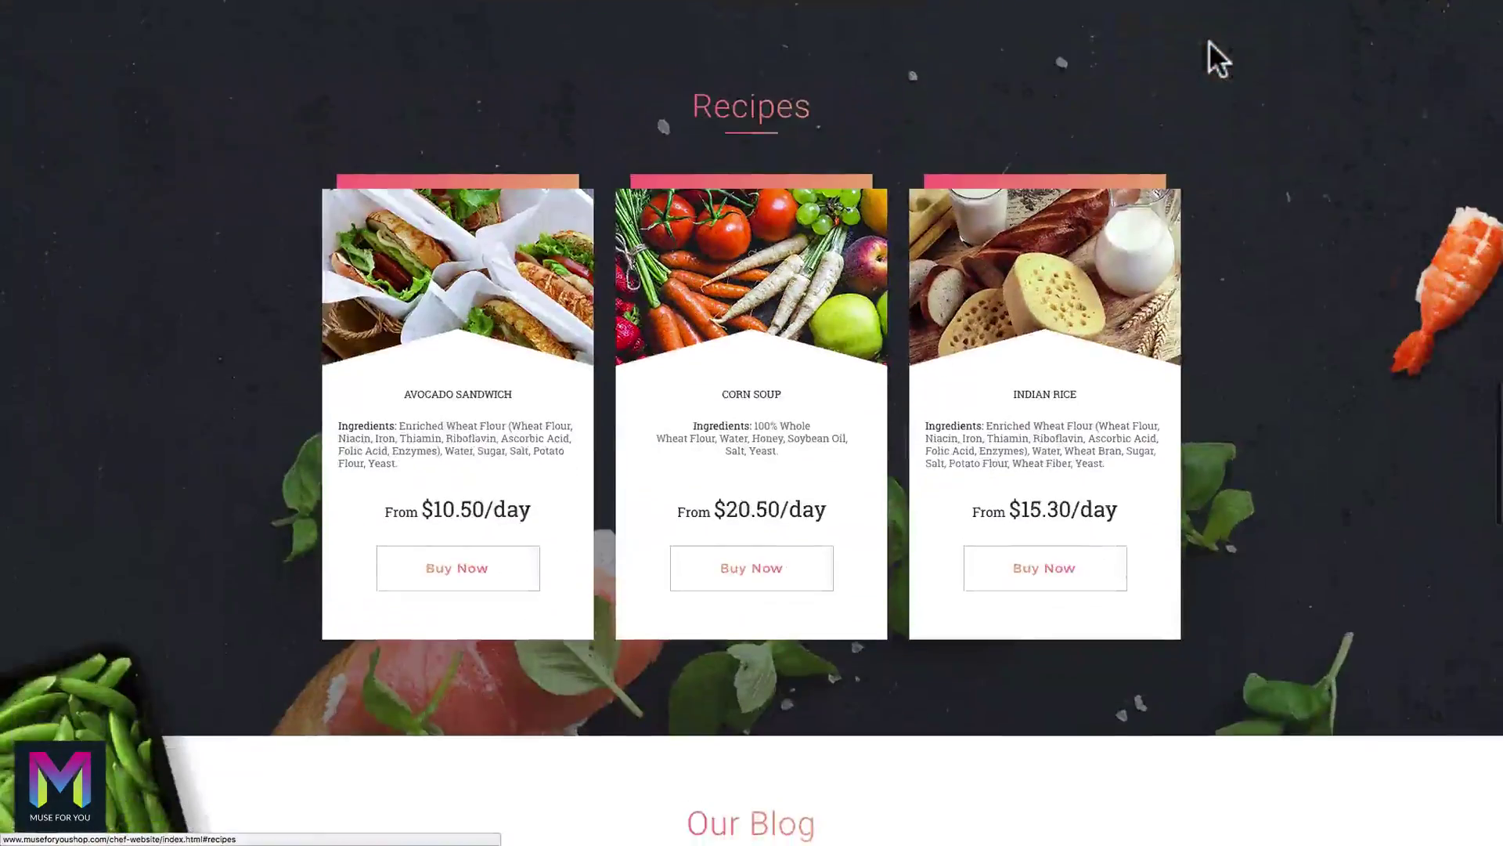
scroll(1218, 59, "up", 15)
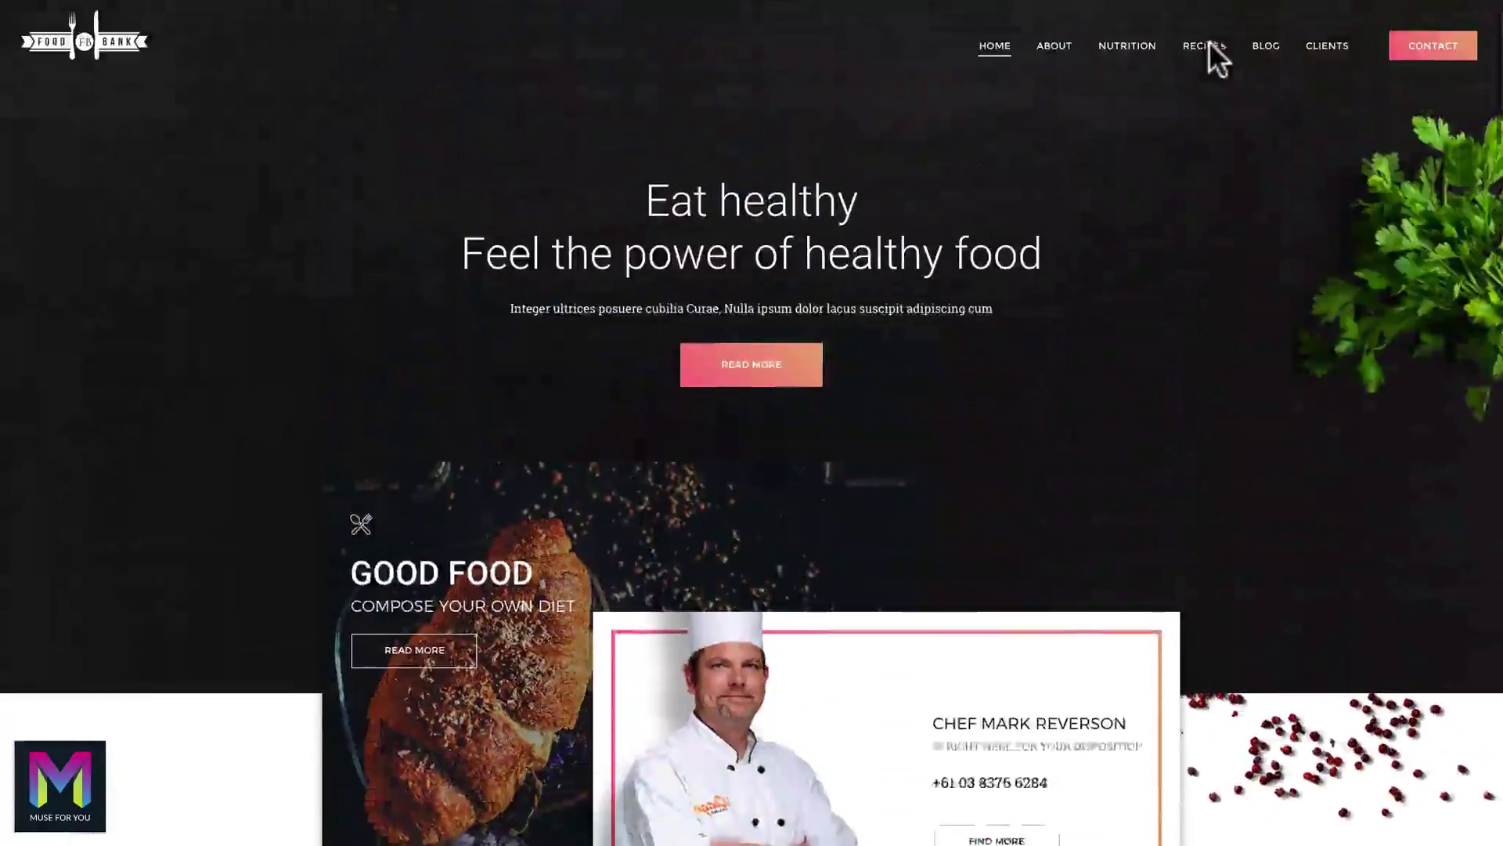
left_click(1266, 54)
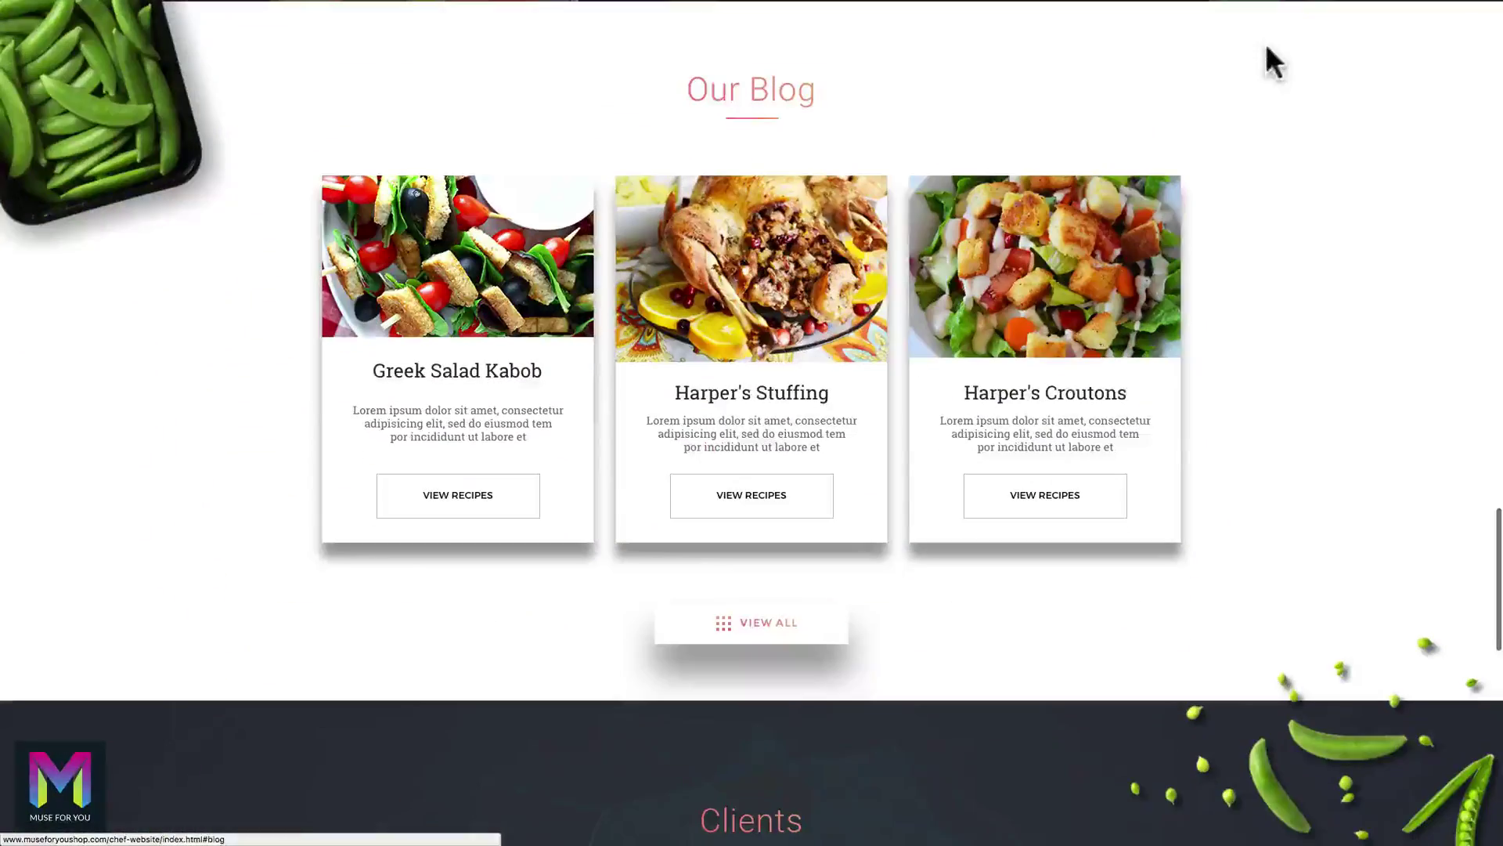
scroll(1079, 133, "down", 15)
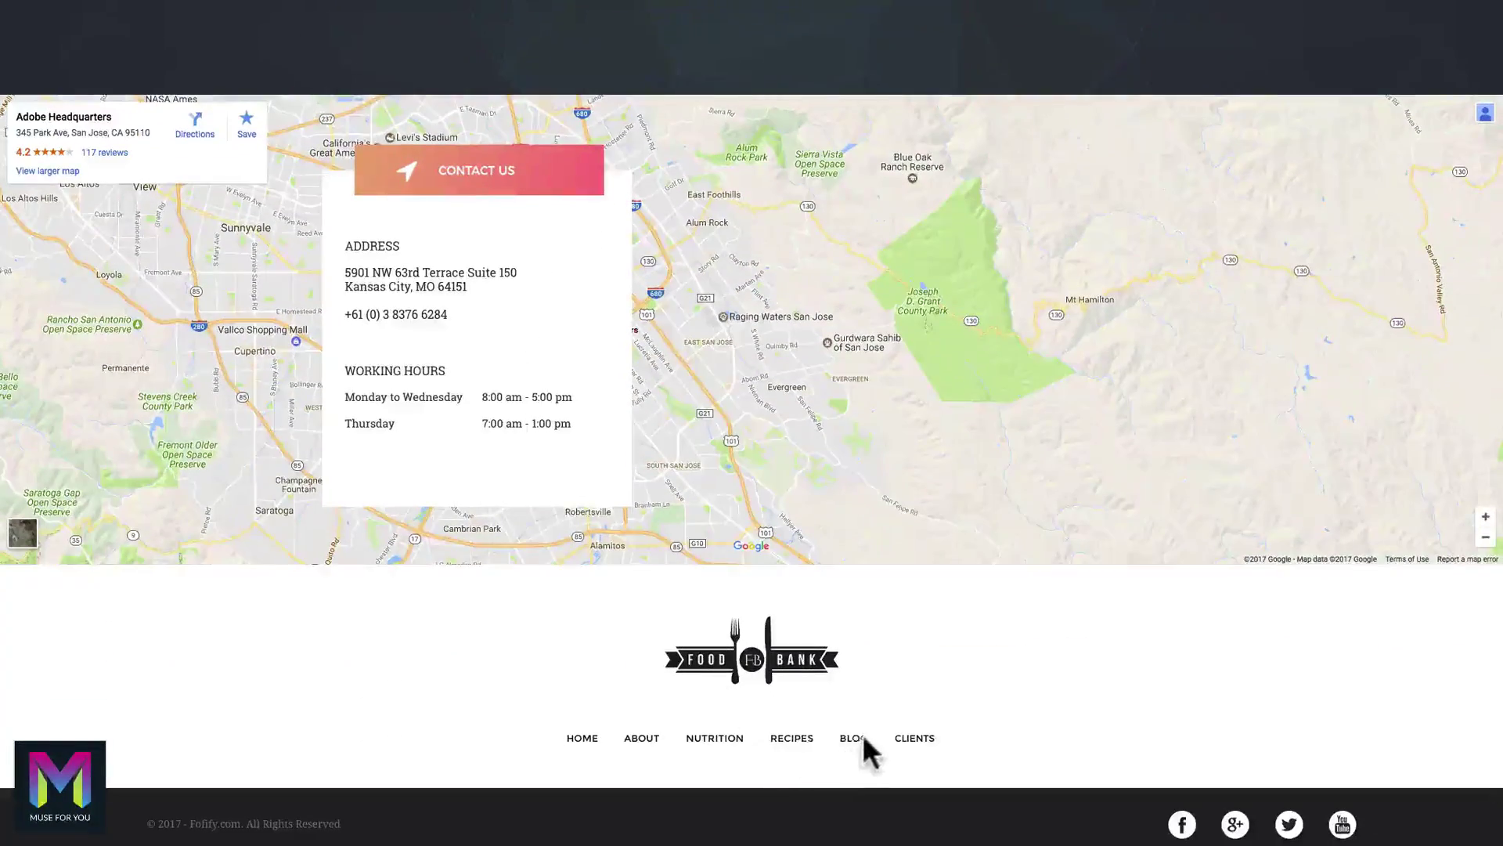
left_click(908, 738)
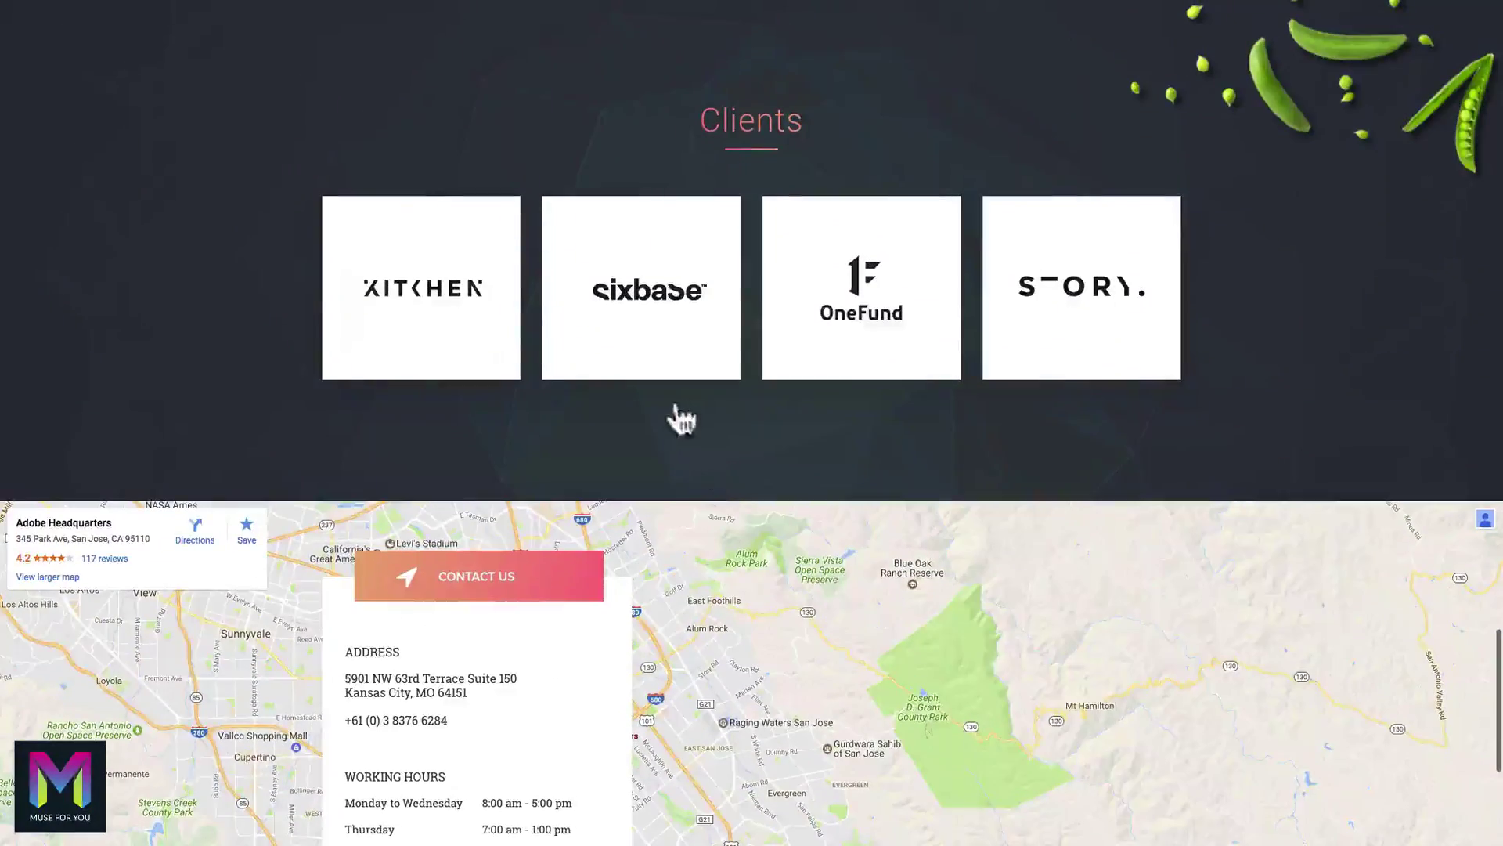
scroll(528, 673, "down", 5)
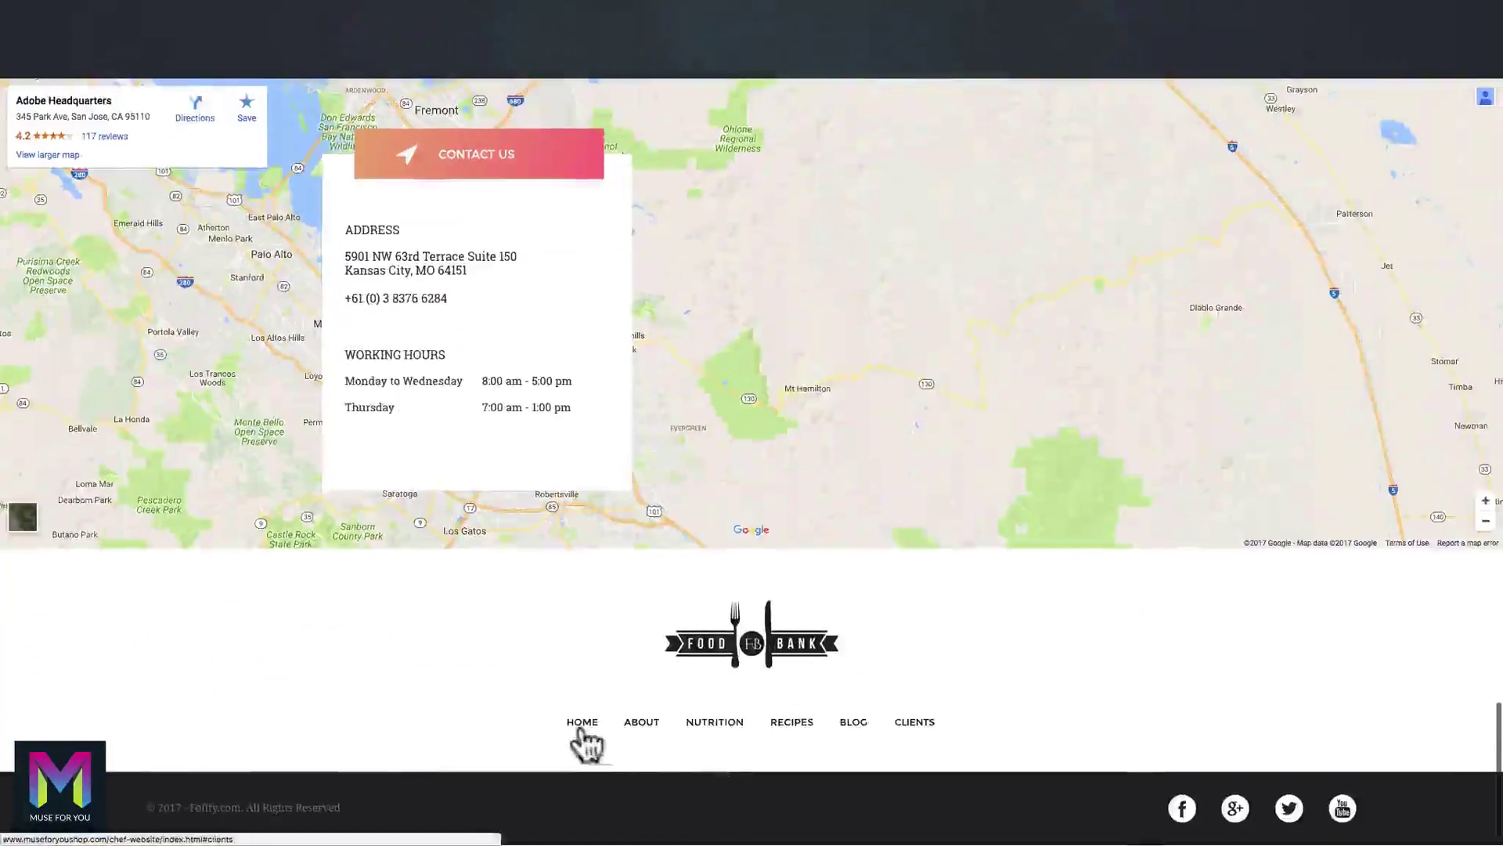
left_click(581, 727)
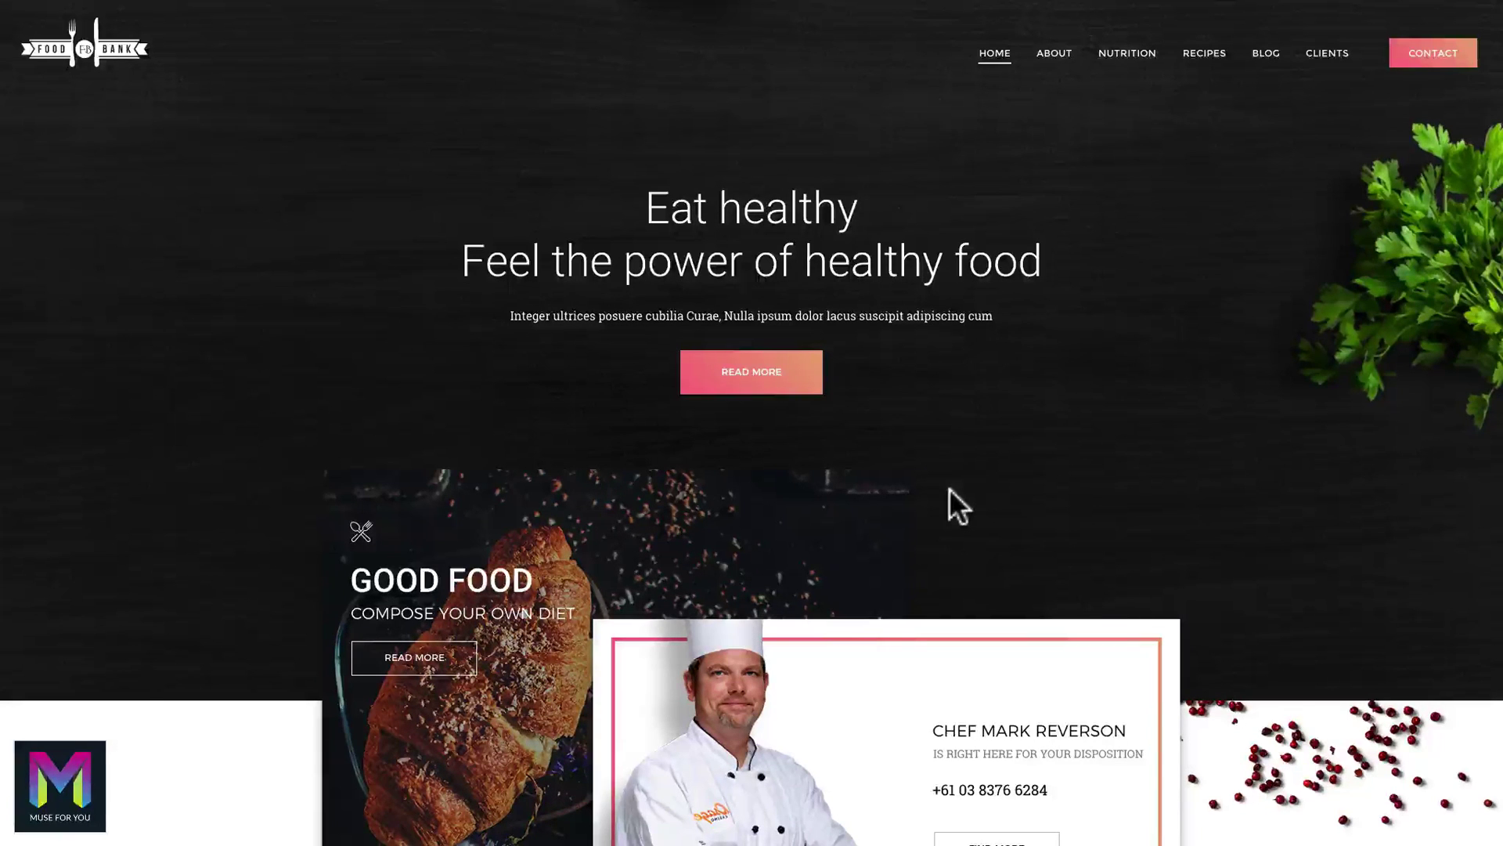
Exit fullscreen and load sizzy.co in a new Chrome tab.
mouse_move(175, 2)
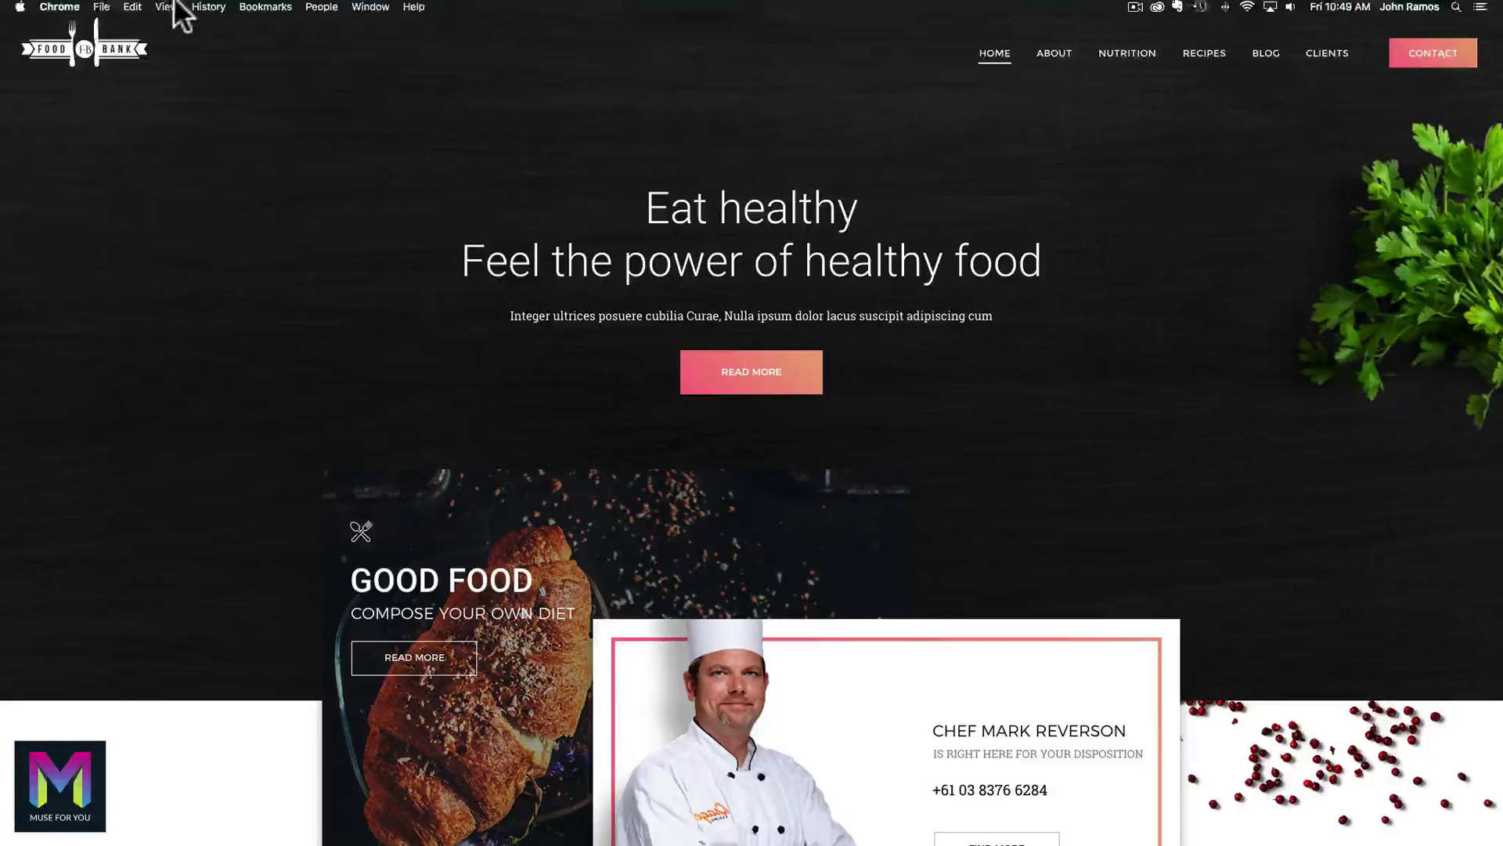
left_click(37, 29)
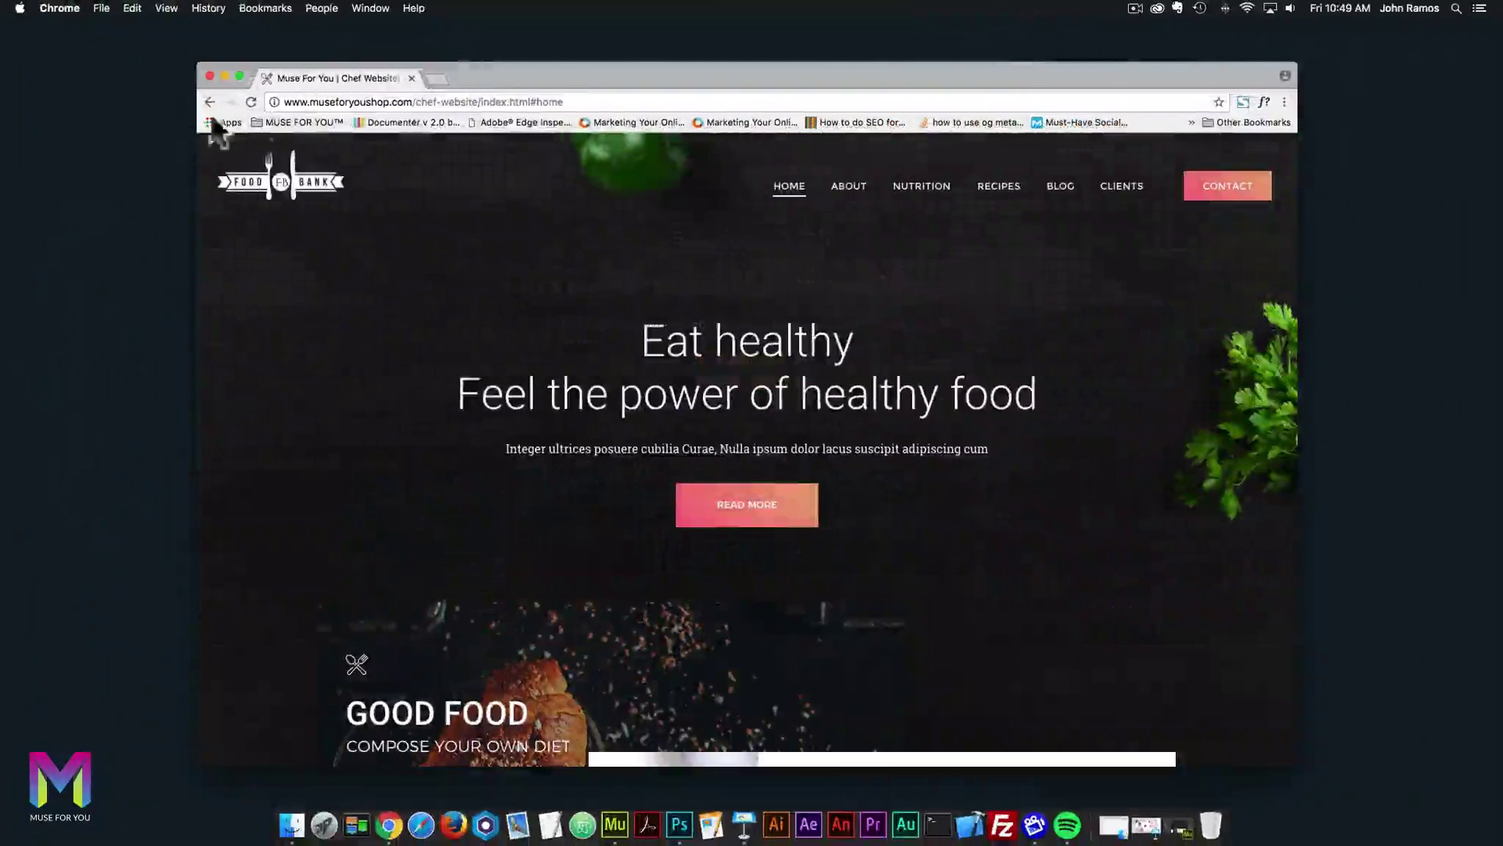
left_click(434, 78)
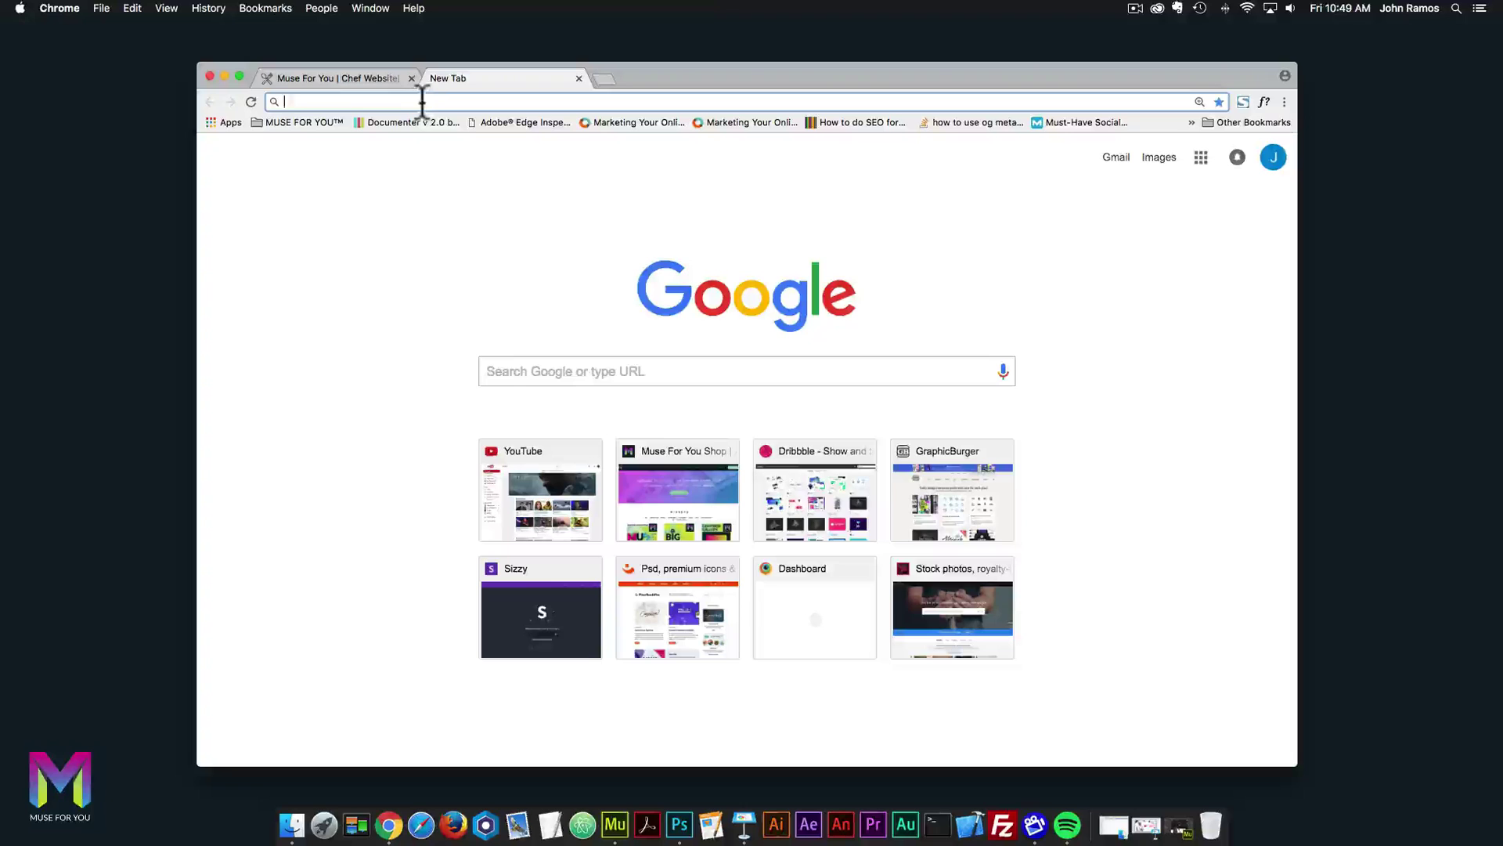
type("sizzy.co")
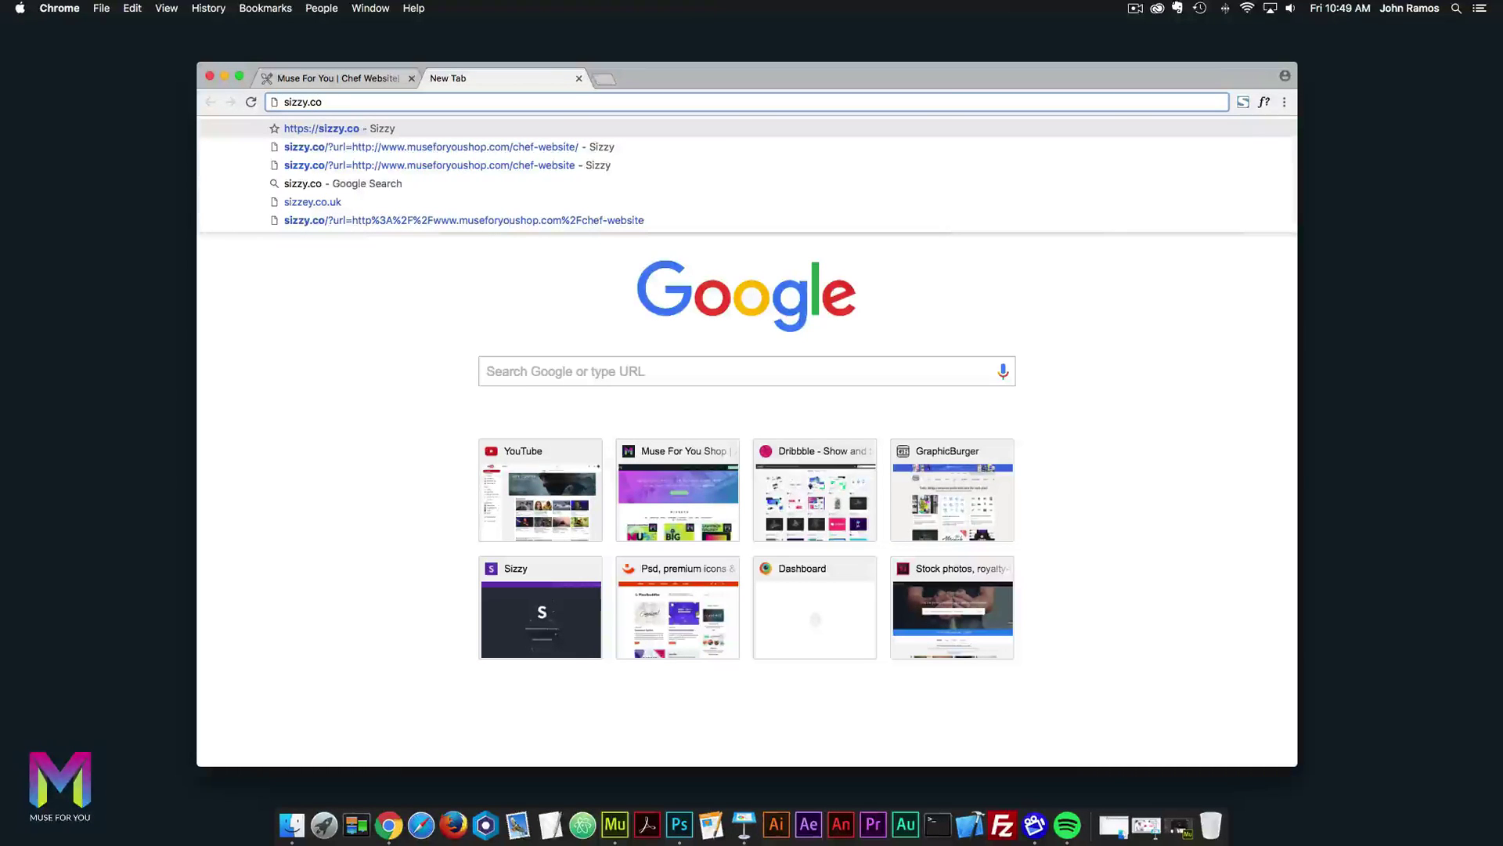
key("Return")
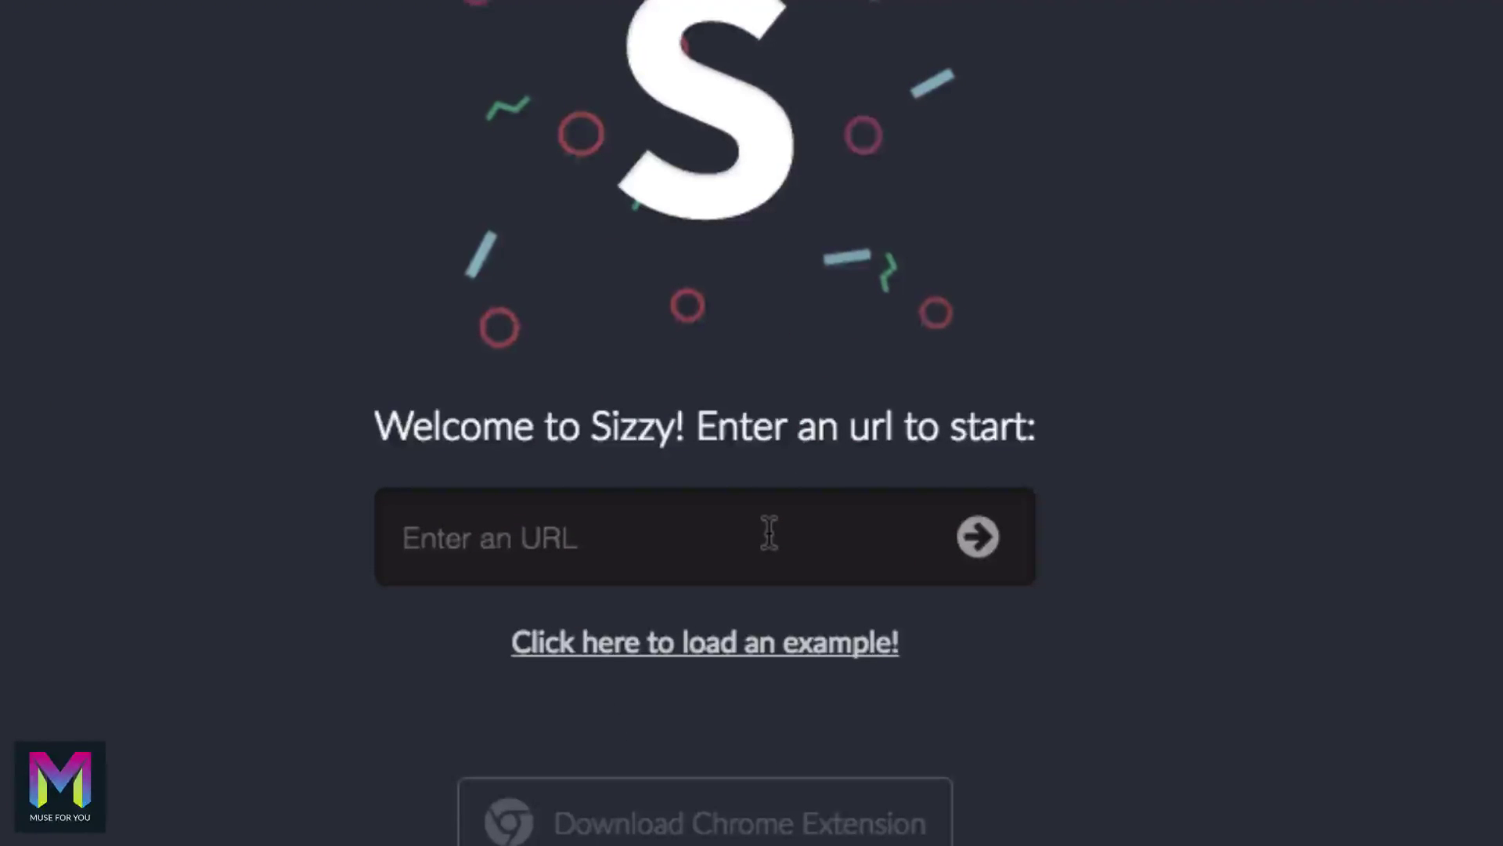
Copy the chef website's address up to /chef-website from its tab.
left_click(770, 533)
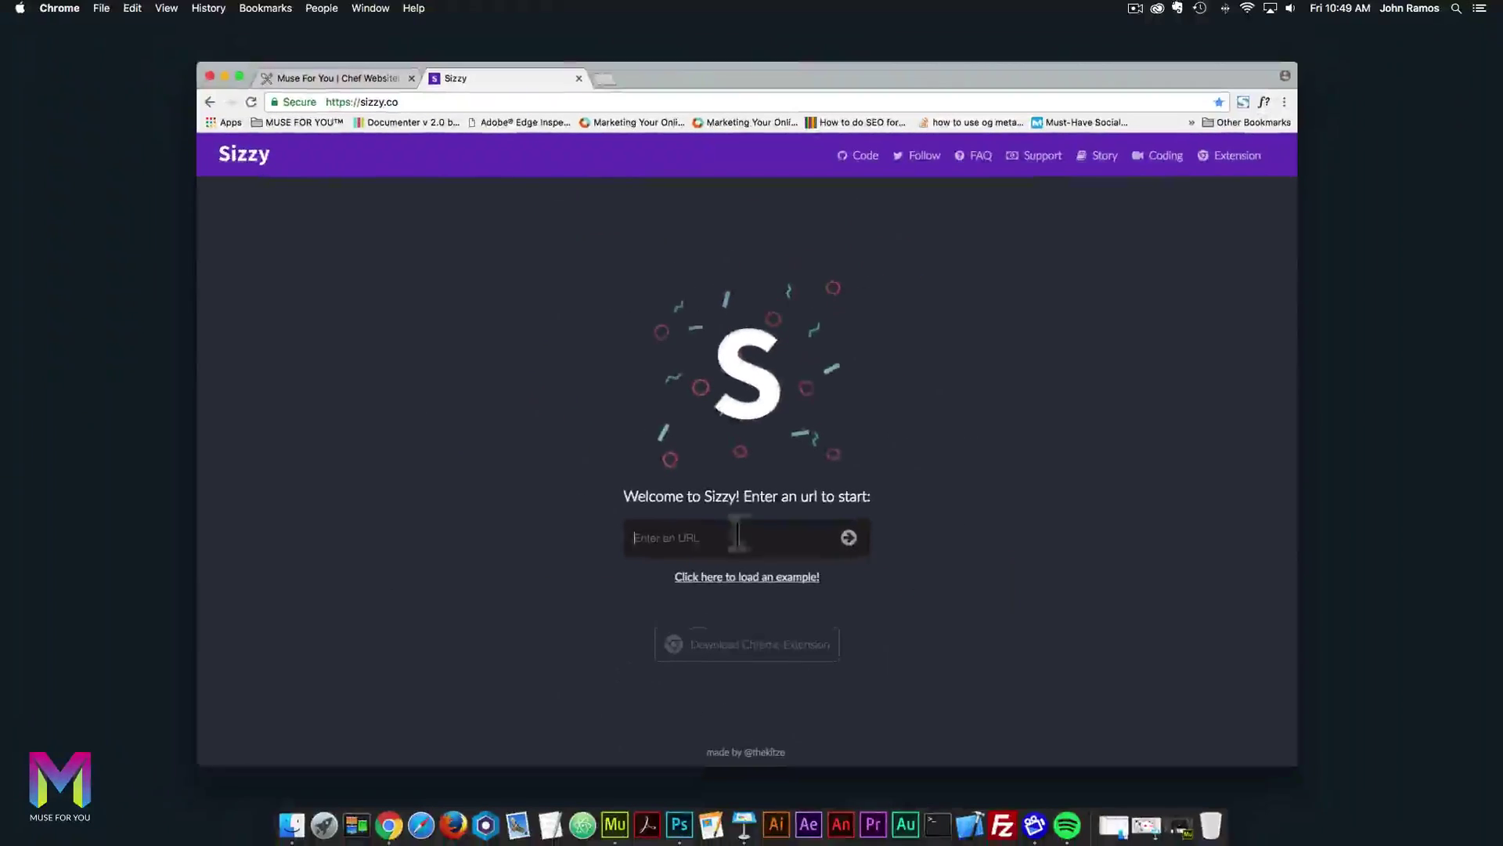
left_click(363, 79)
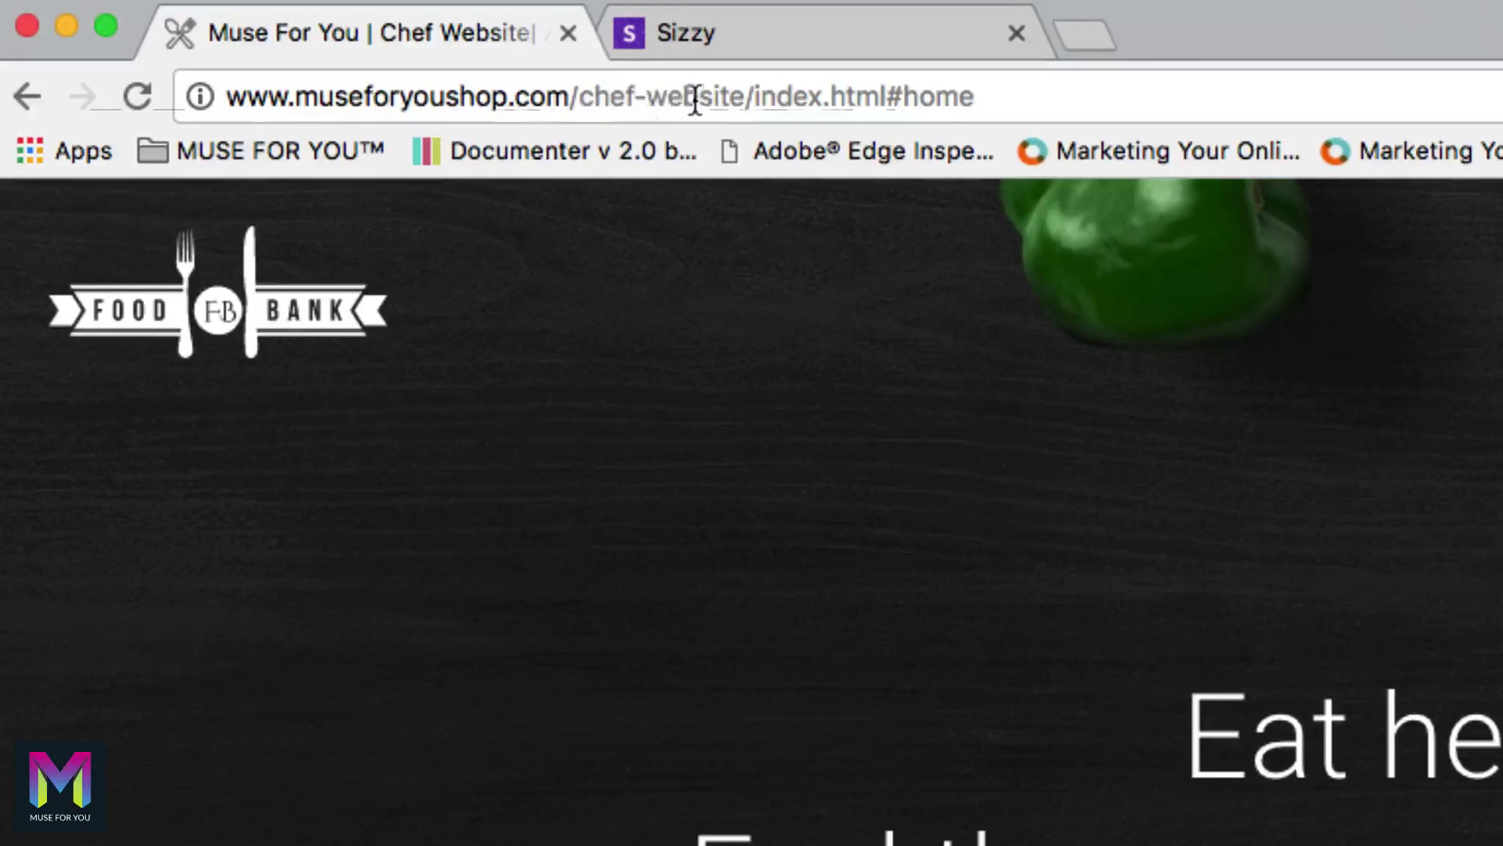
left_click(723, 93)
left_click(738, 94)
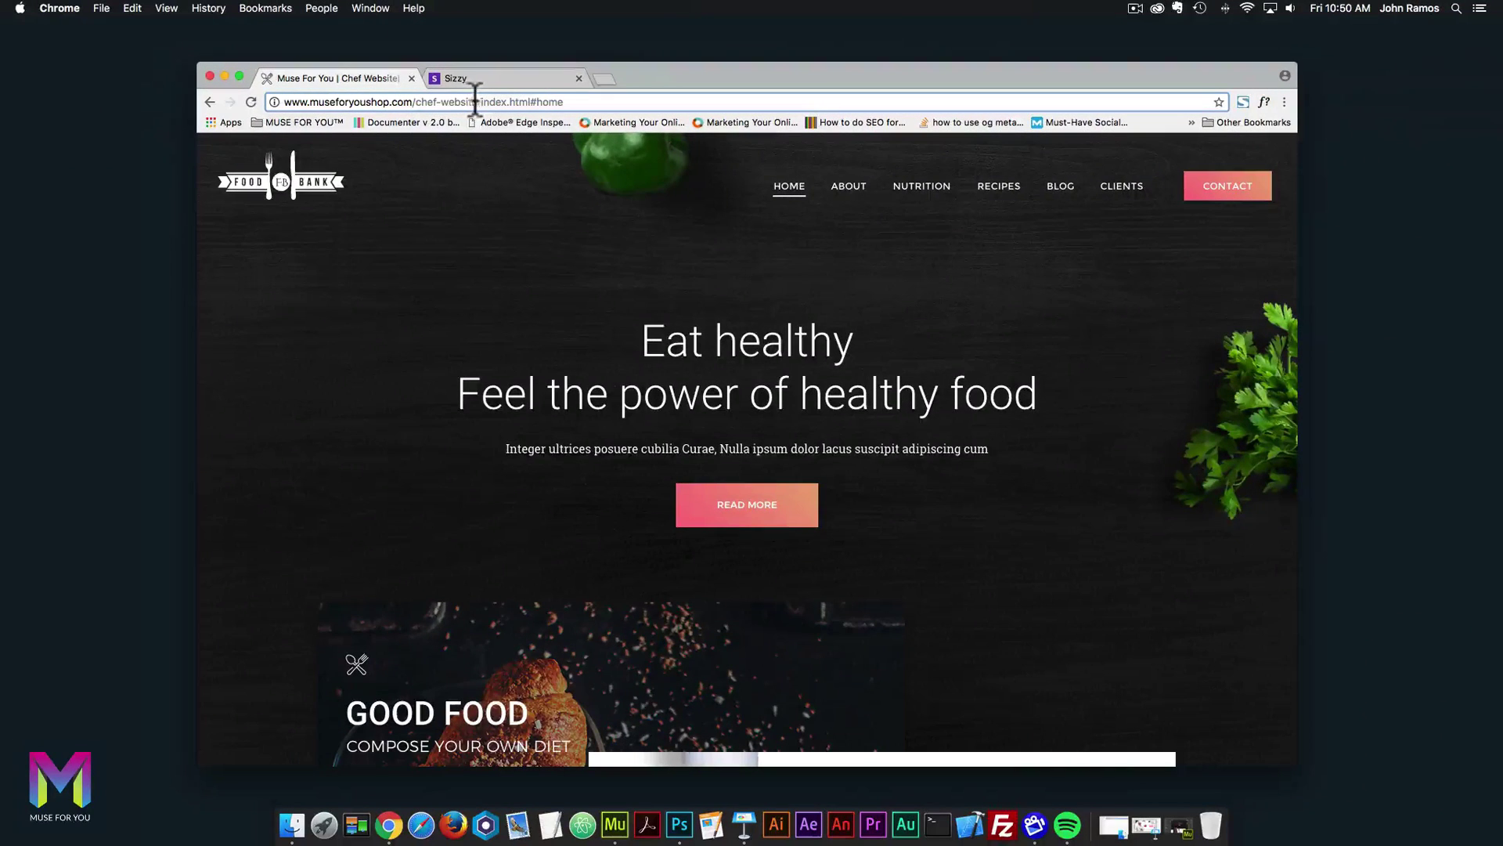
left_click_drag(744, 95, 579, 96)
left_click_drag(415, 101, 266, 102)
key("ctrl+c")
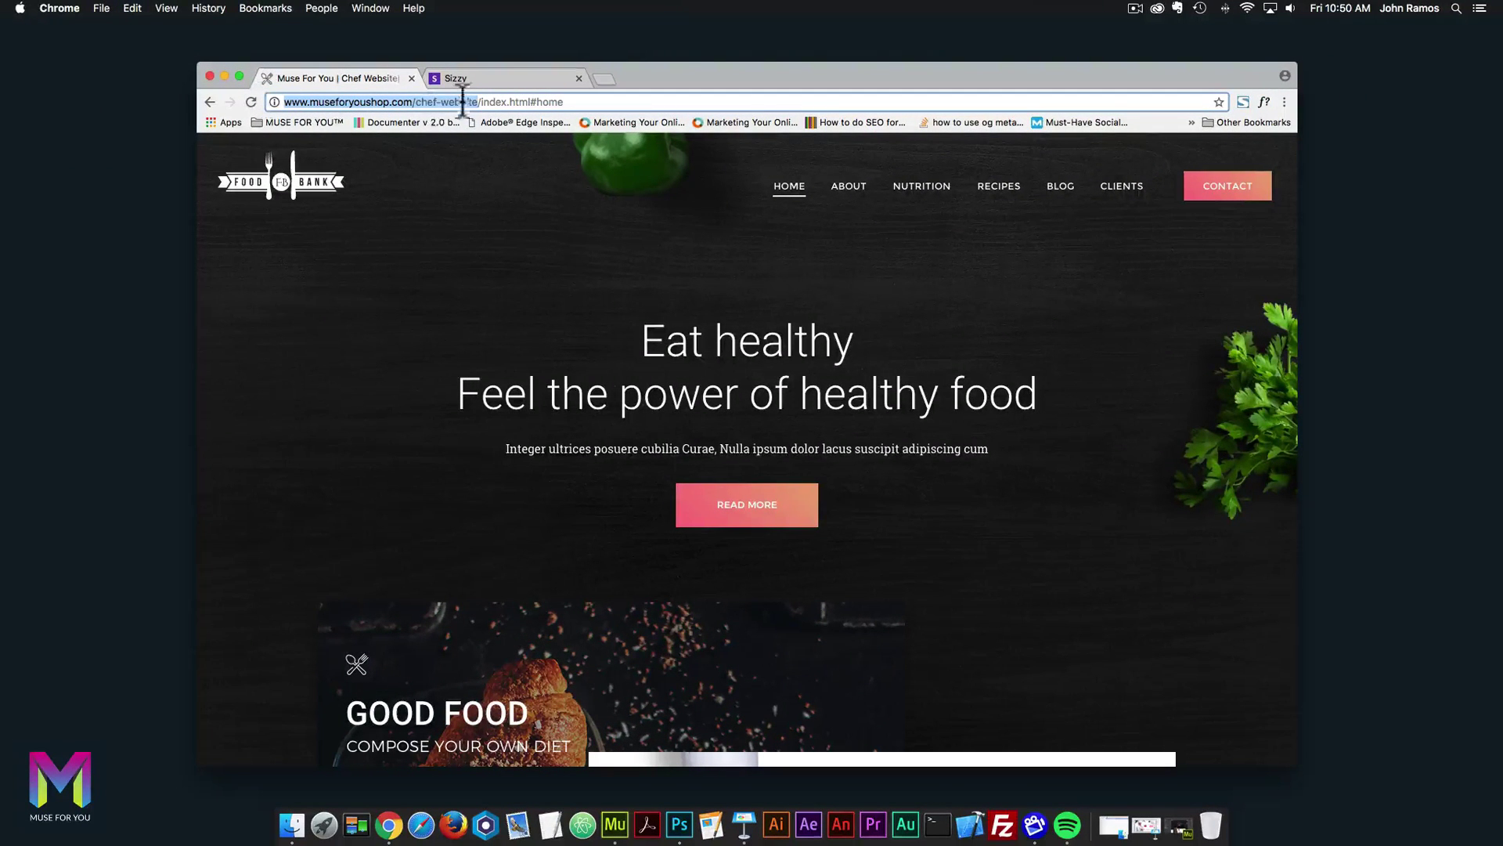
Paste the chef website address into Sizzy's URL field and load the device previews.
left_click(470, 75)
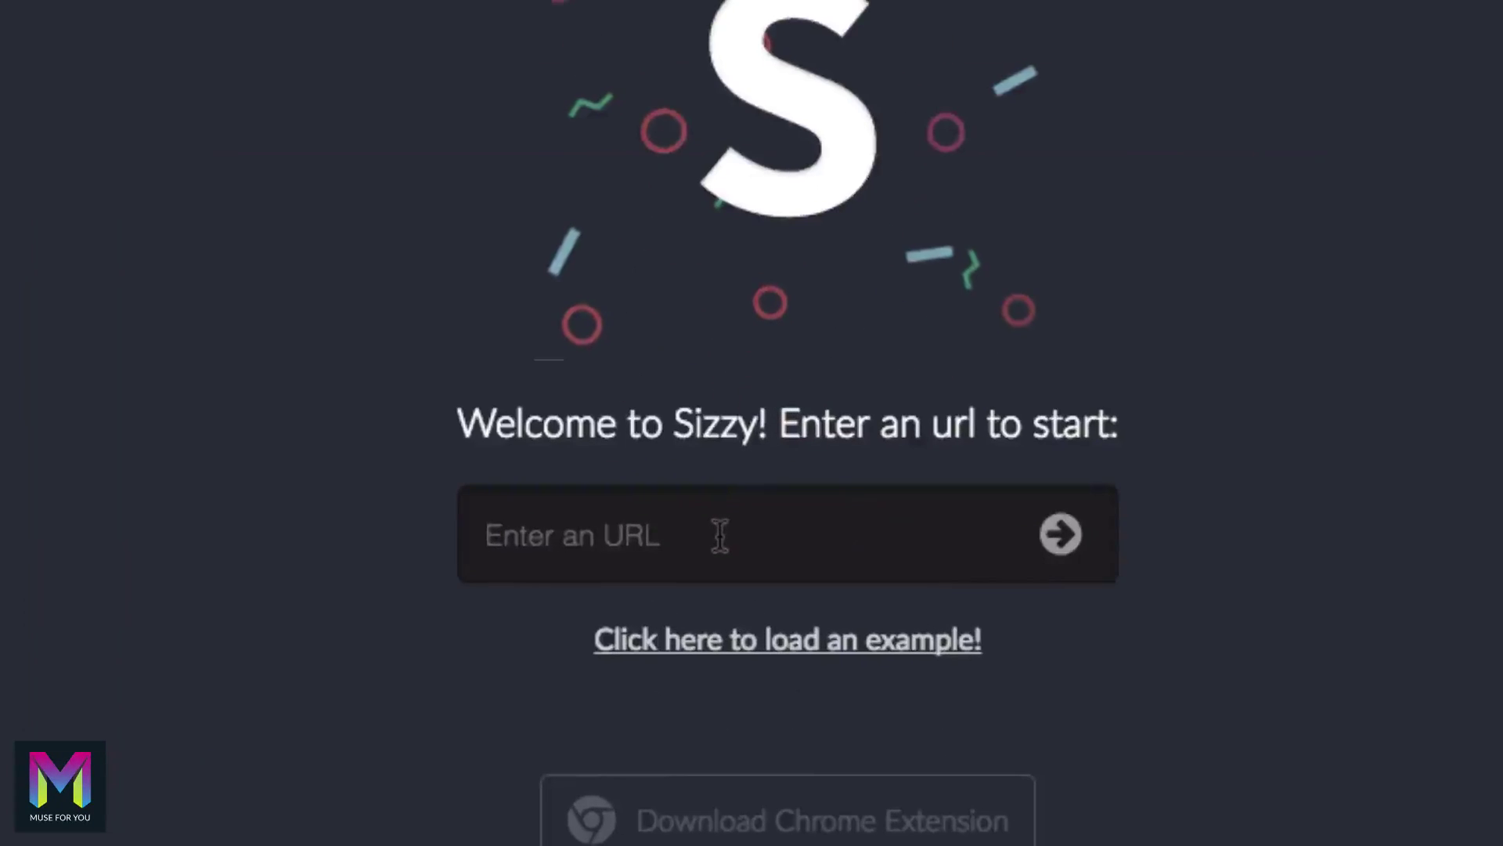
left_click(722, 537)
key("ctrl+v")
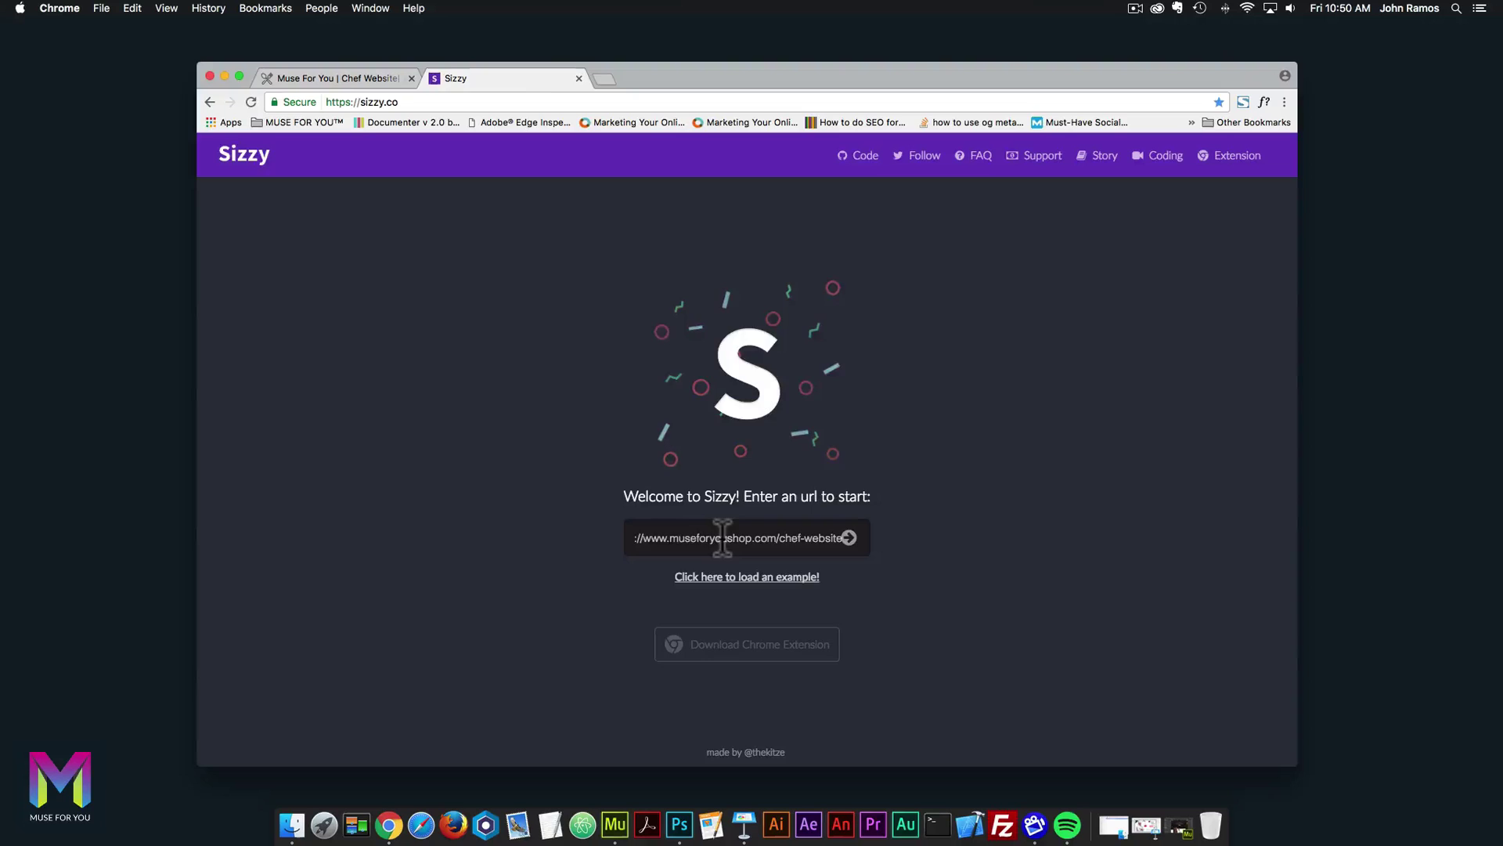
key("Return")
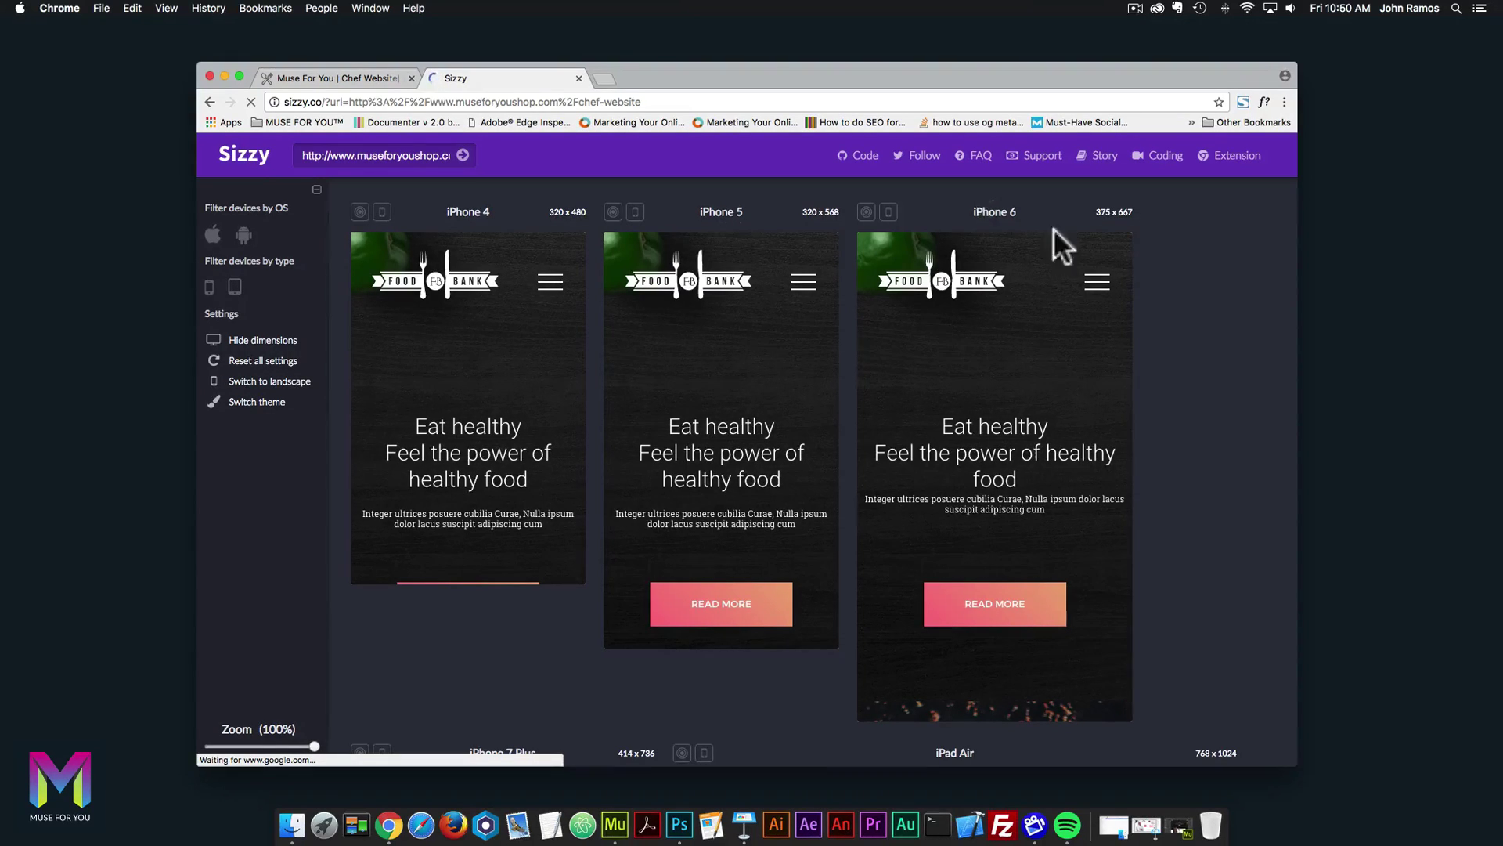
Let the iPhone 4, 5 and 6 previews load, compare with the live chef site tab, then return.
scroll(1188, 340, "down", 3)
scroll(1189, 341, "up", 3)
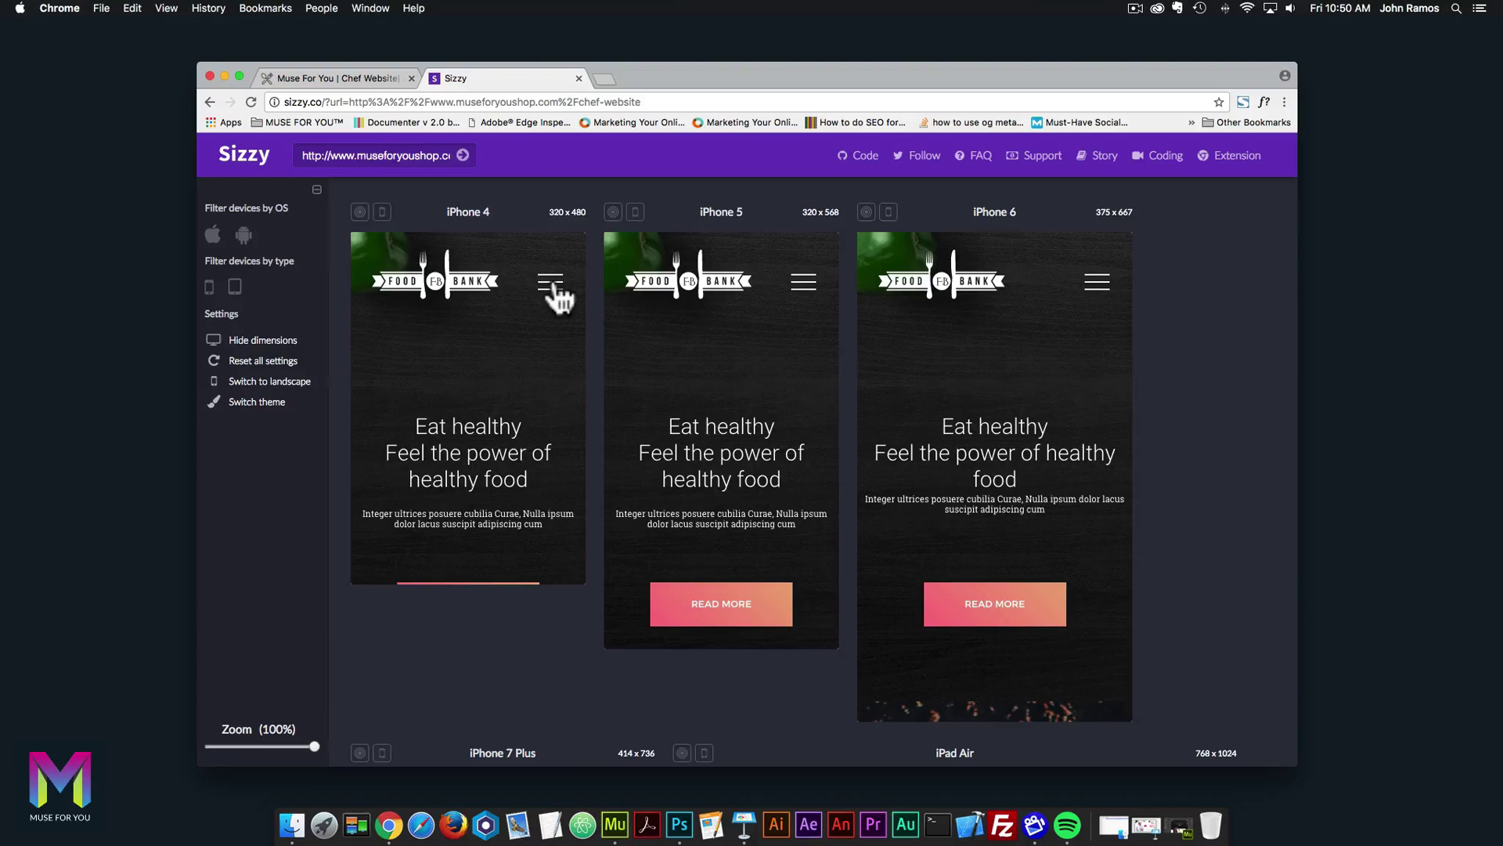
left_click(369, 75)
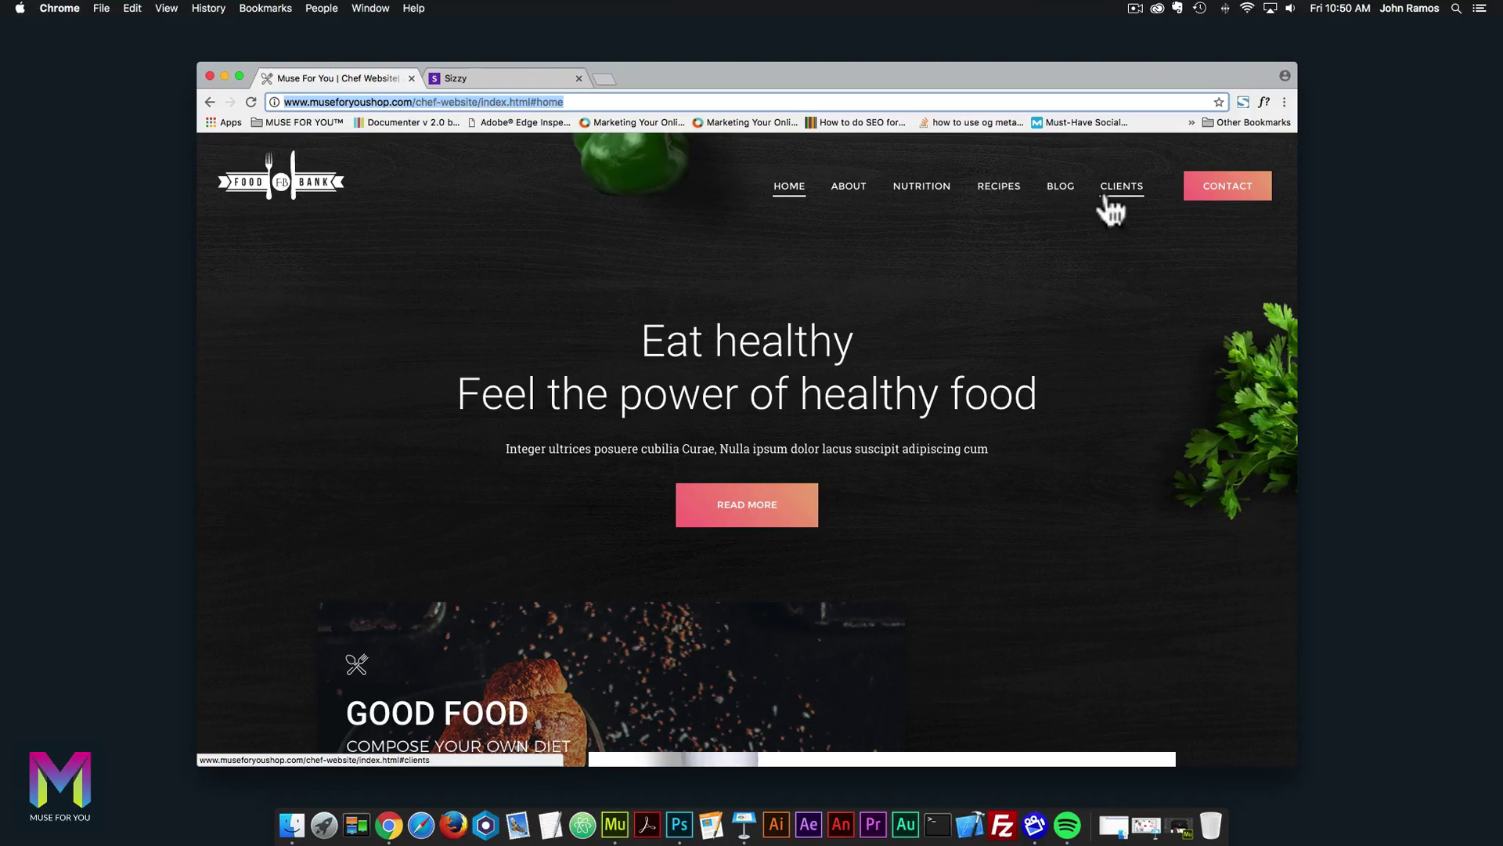
left_click(515, 77)
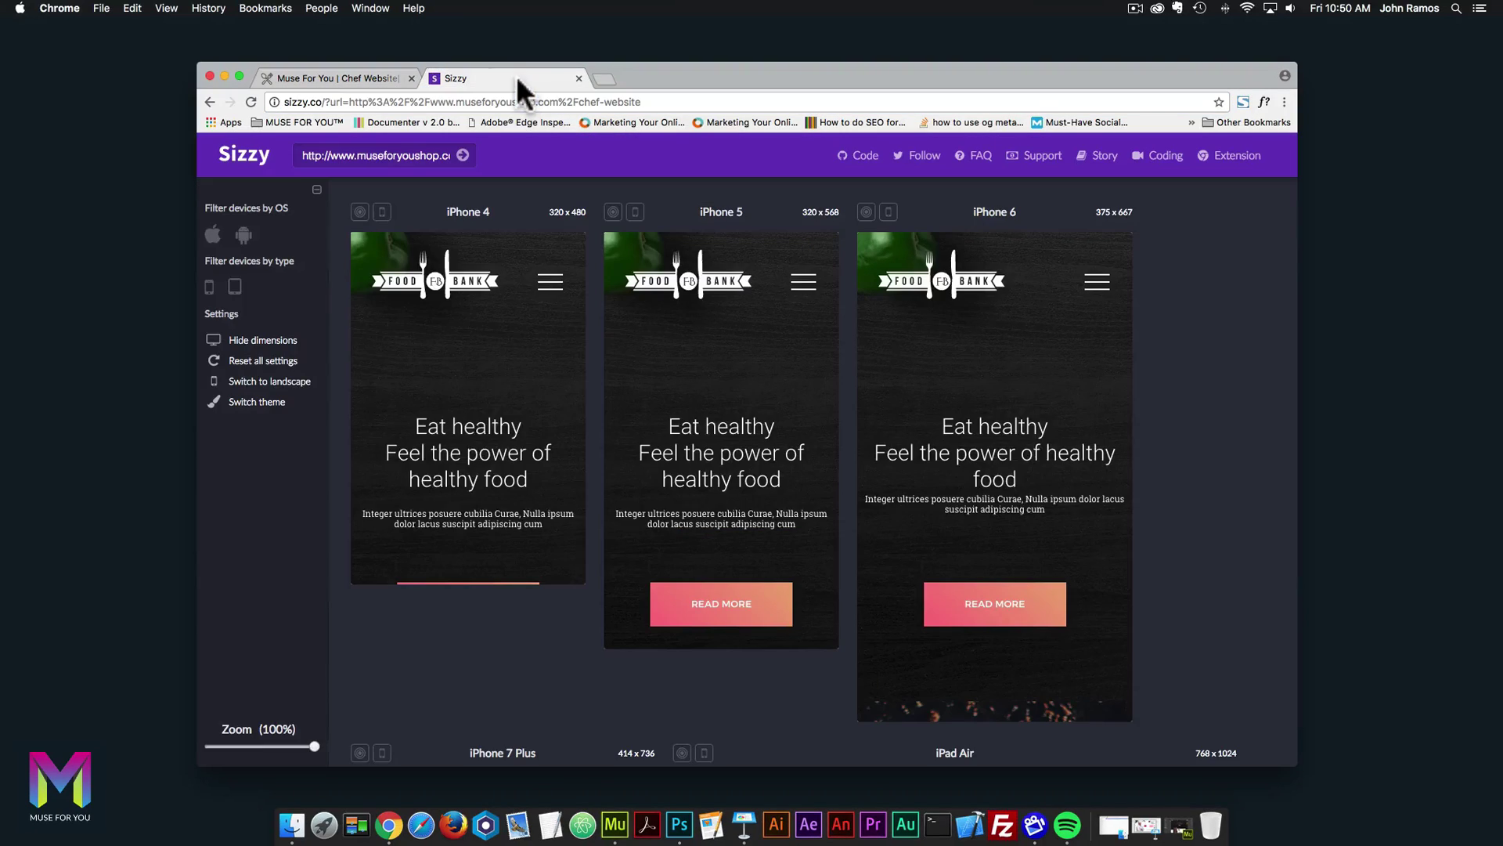
Toggle the iPhone 4 preview's hamburger menu and use it to jump to Recipes.
left_click(554, 288)
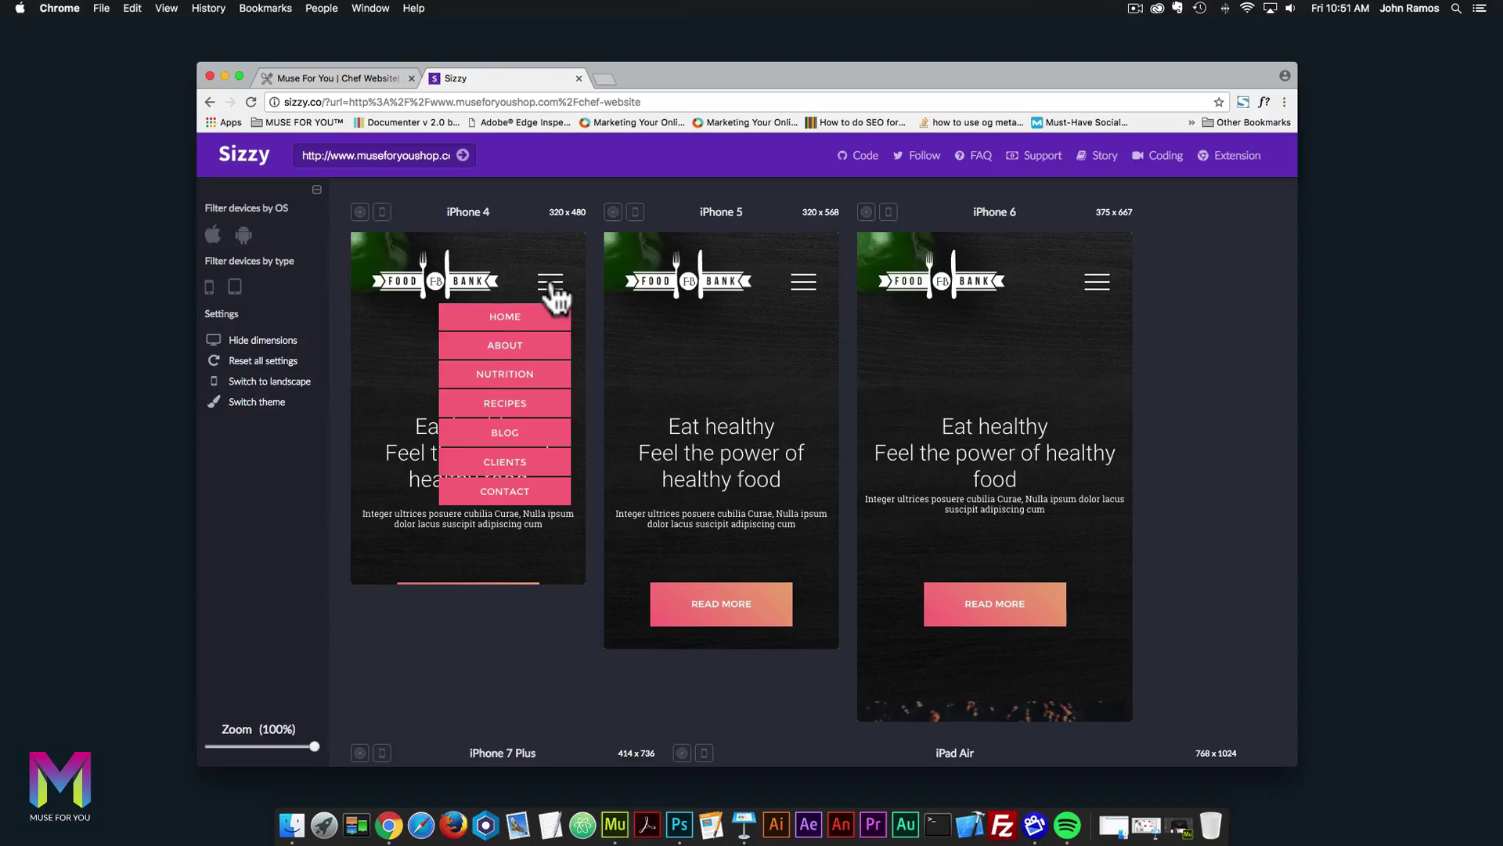
left_click(553, 288)
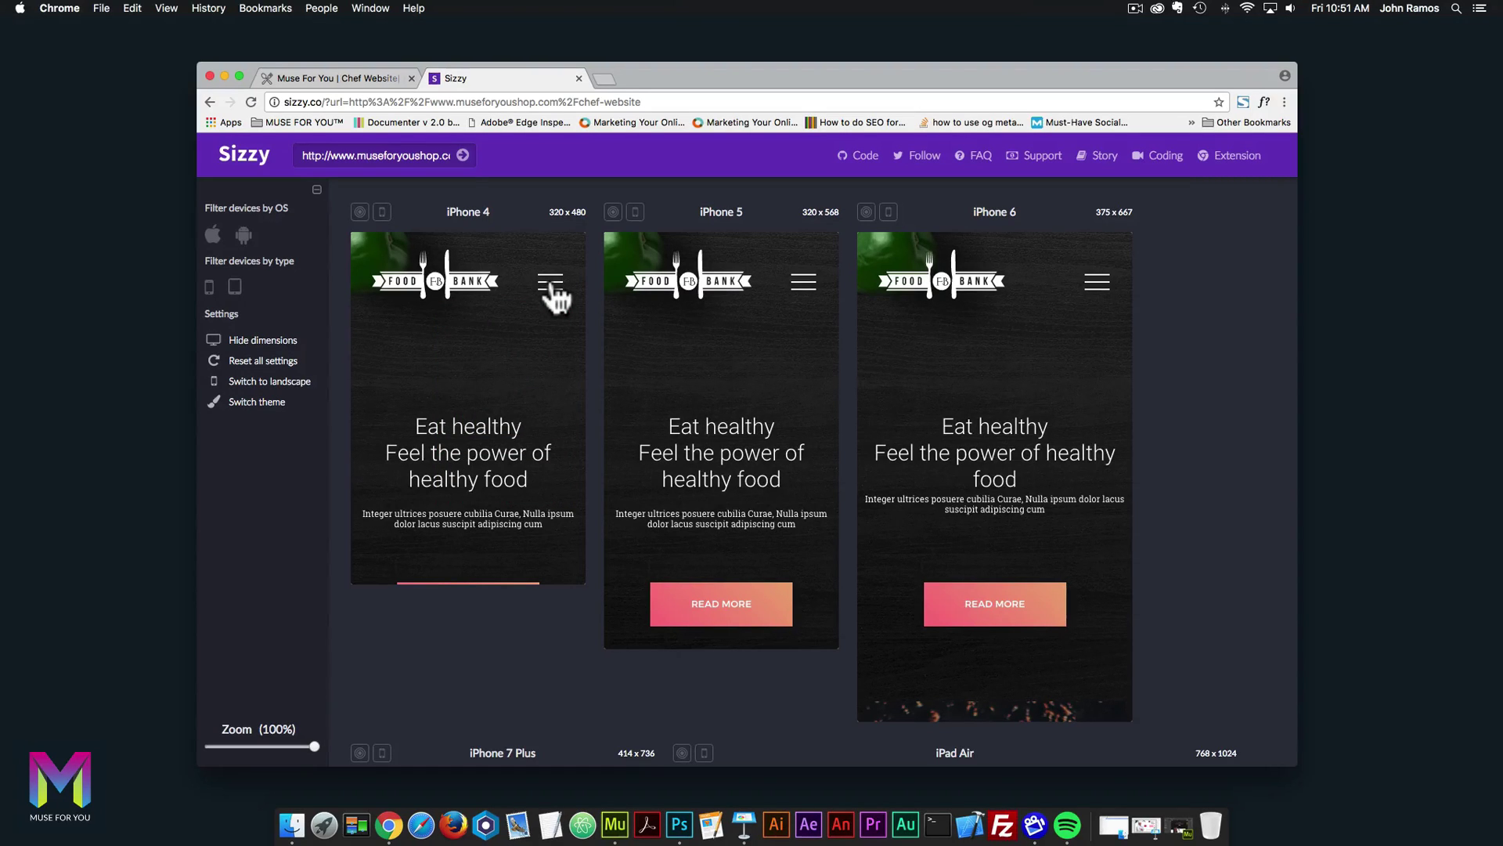
left_click(555, 290)
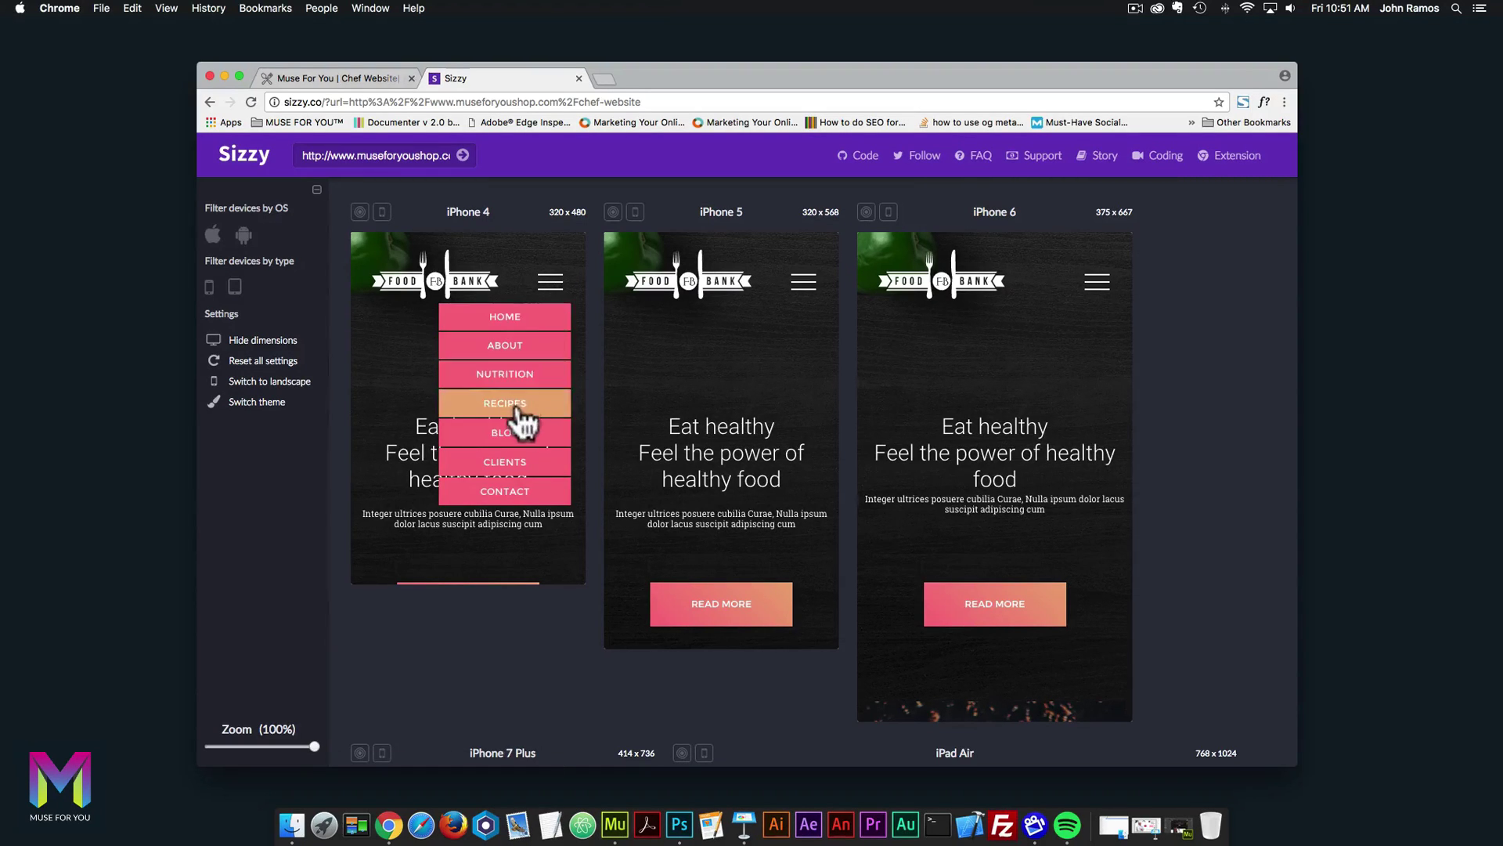
left_click(522, 416)
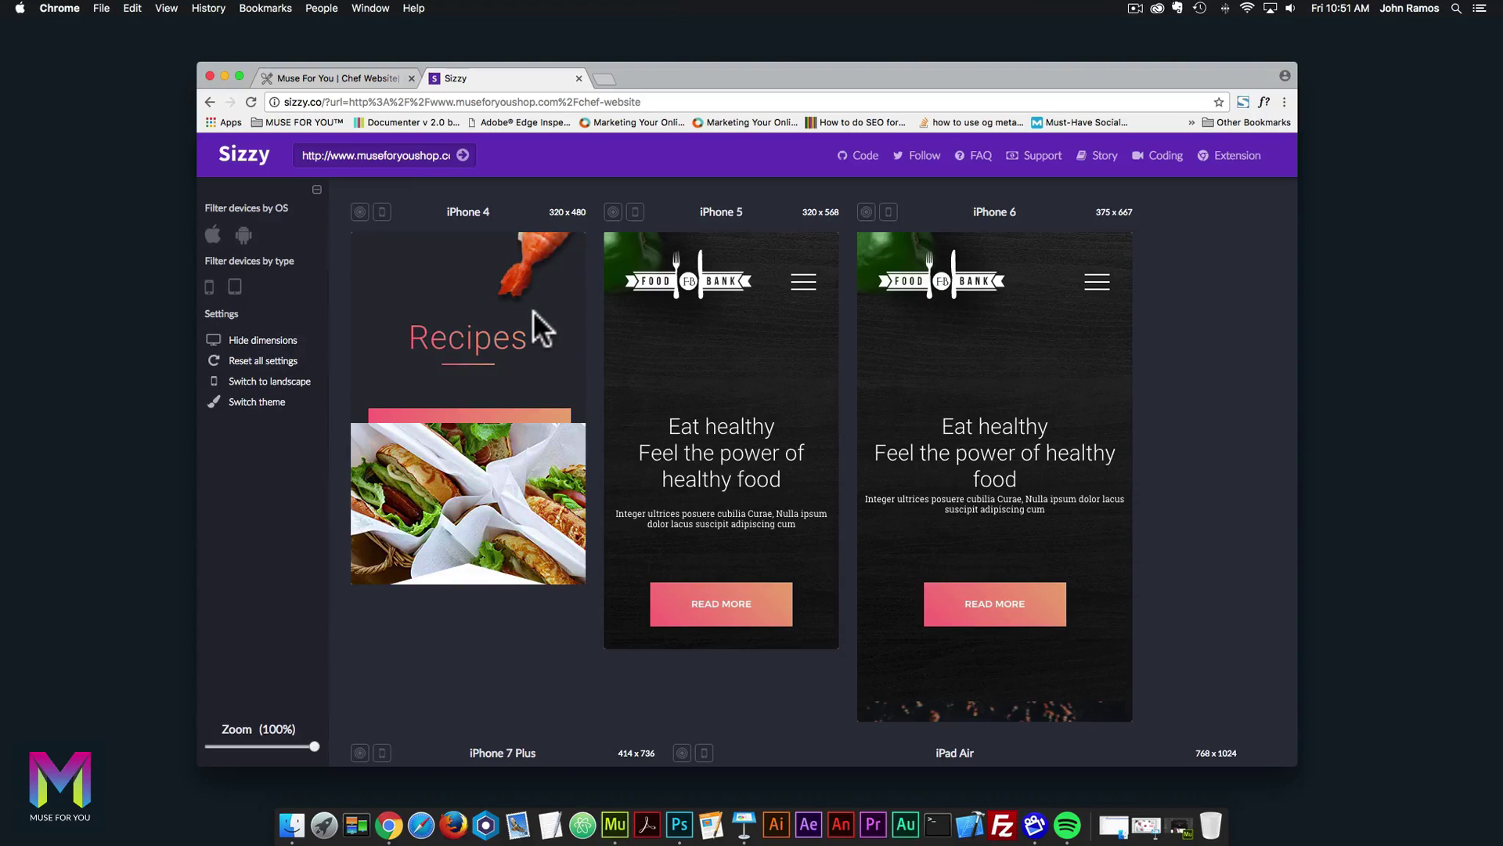
scroll(534, 311, "down", 3)
scroll(532, 316, "down", 5)
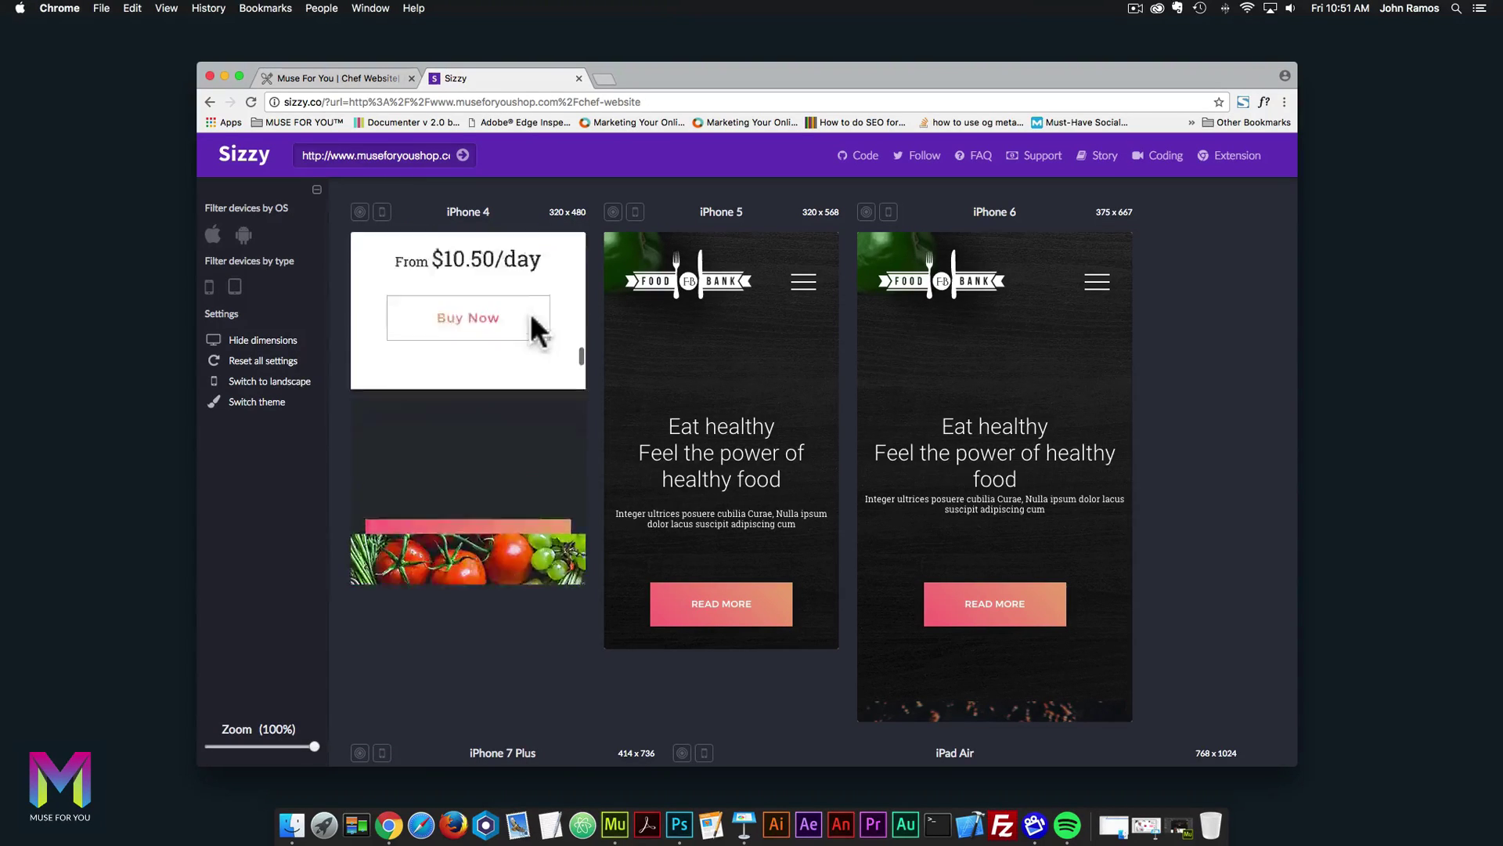
scroll(530, 316, "up", 15)
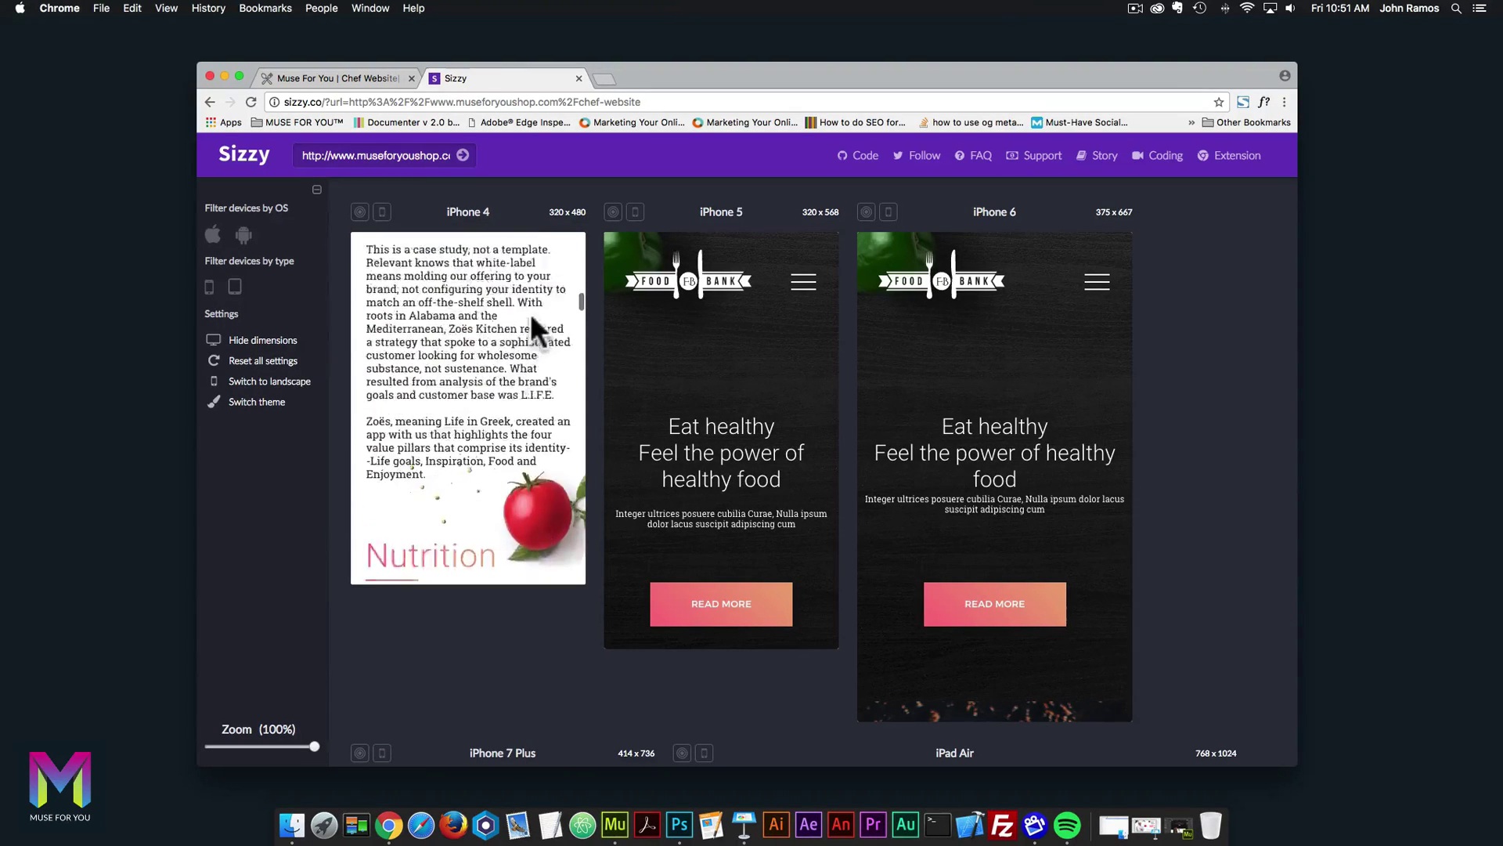
scroll(529, 312, "up", 15)
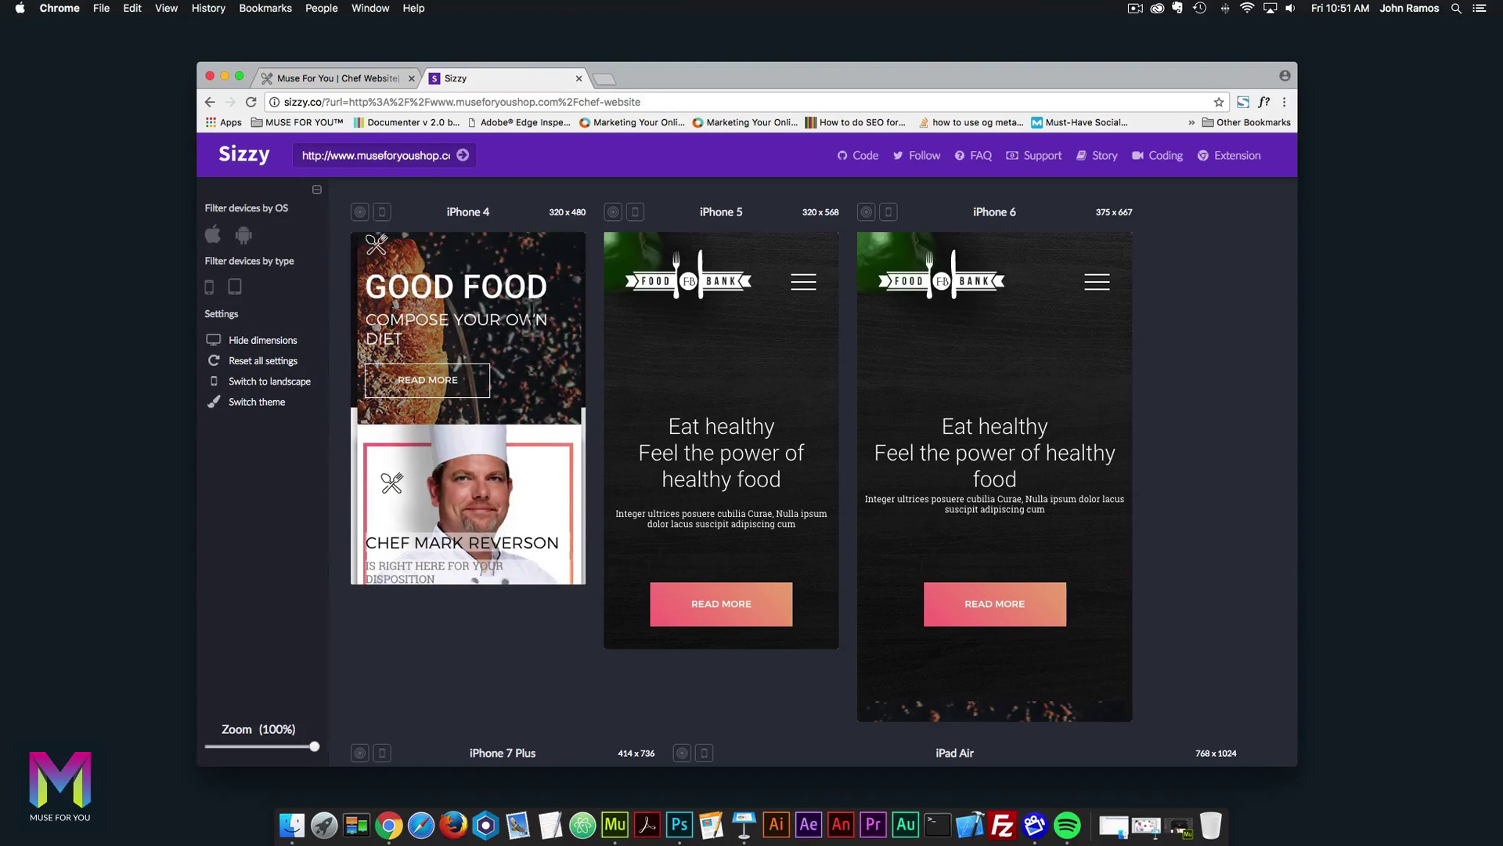
scroll(548, 290, "up", 5)
left_click(550, 281)
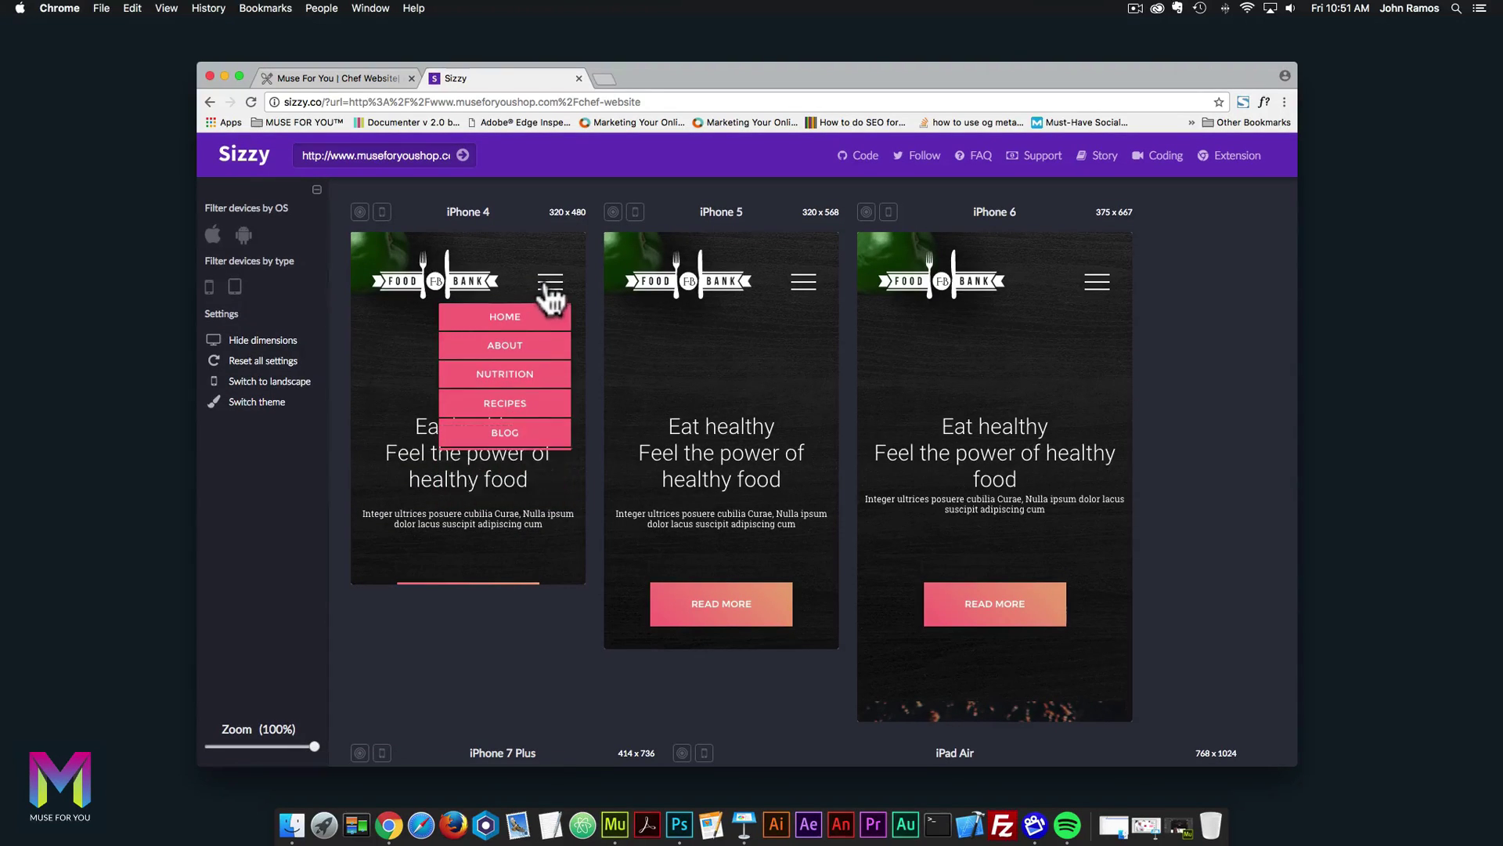
left_click(520, 311)
Scroll down through the site in the iPhone 4, iPhone 5 and iPhone 6 previews.
scroll(517, 321, "down", 10)
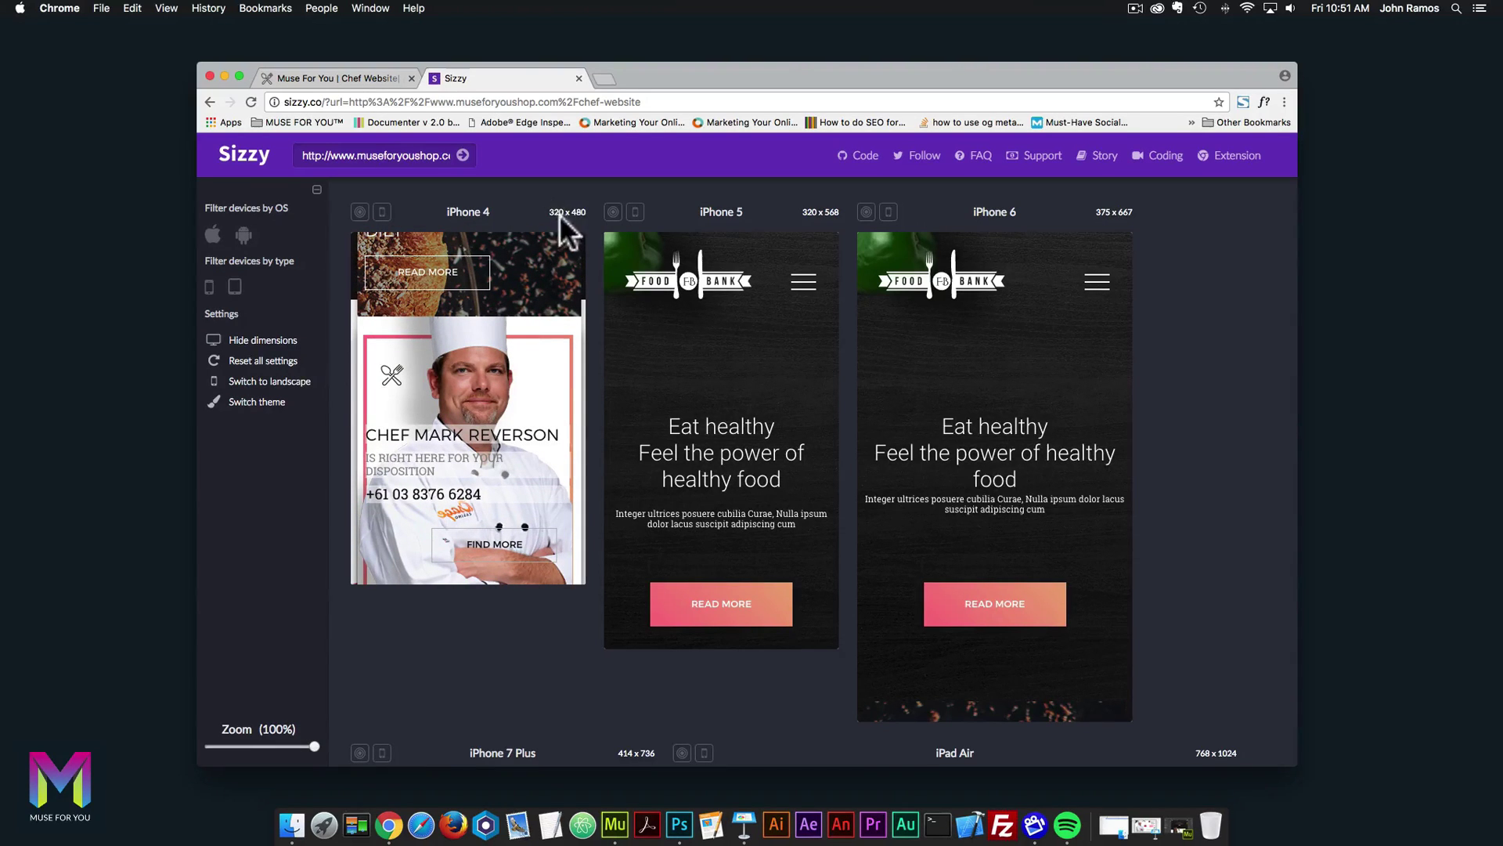
scroll(496, 306, "down", 15)
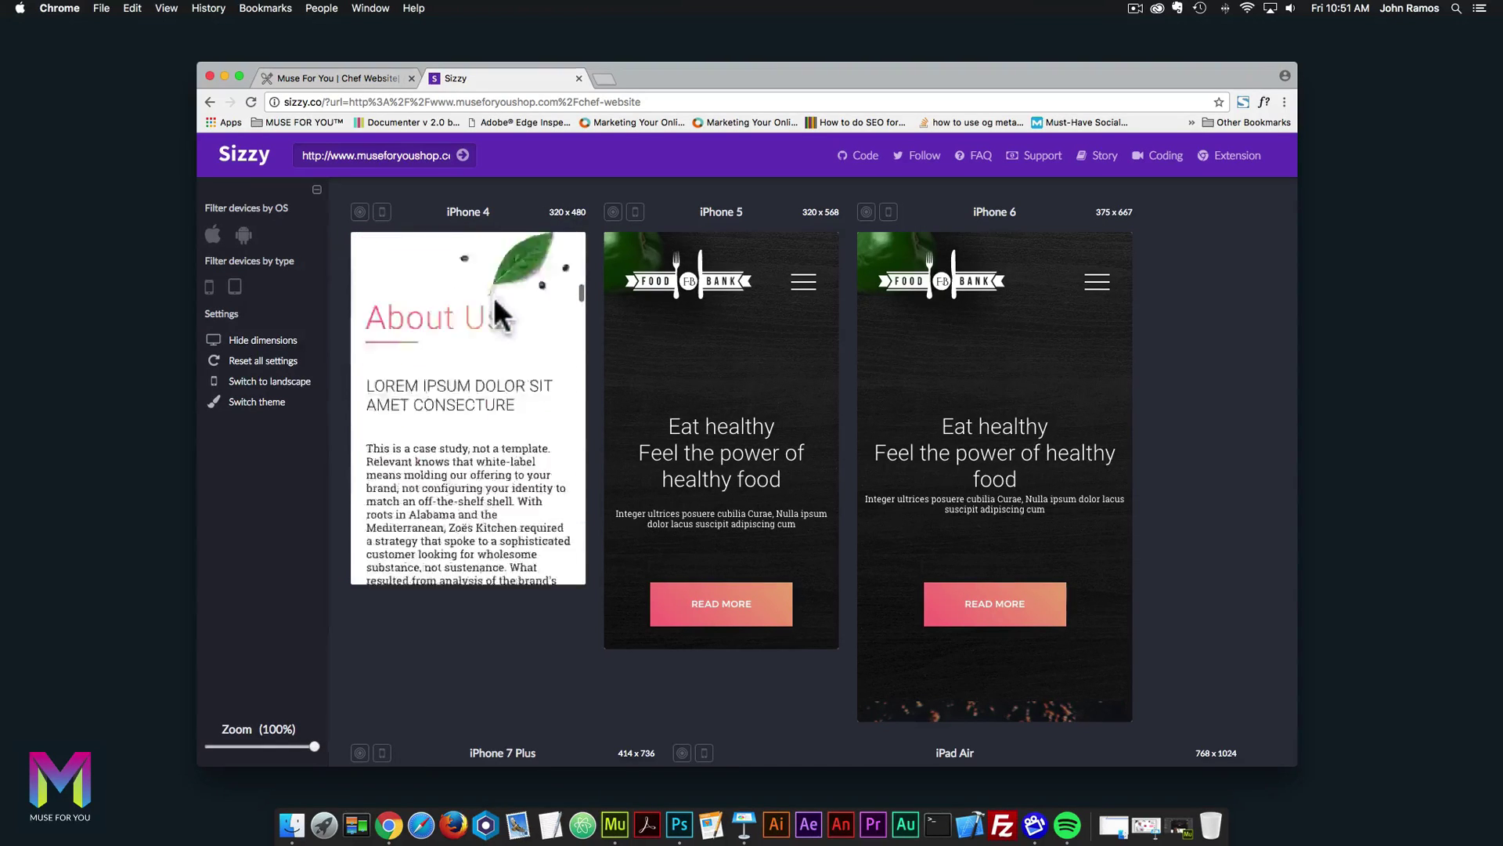
scroll(495, 306, "down", 10)
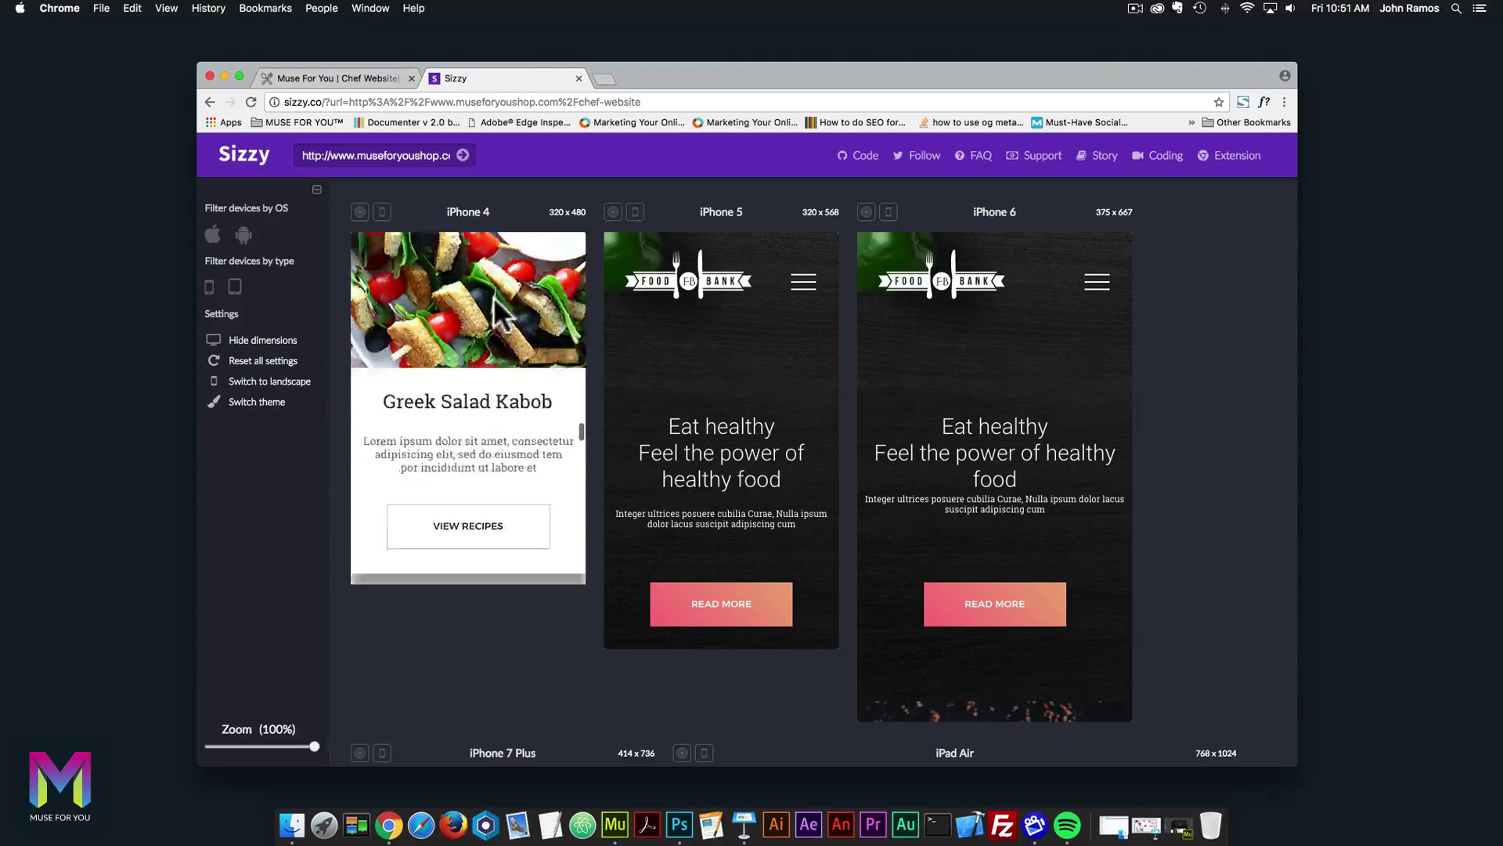
scroll(496, 307, "down", 10)
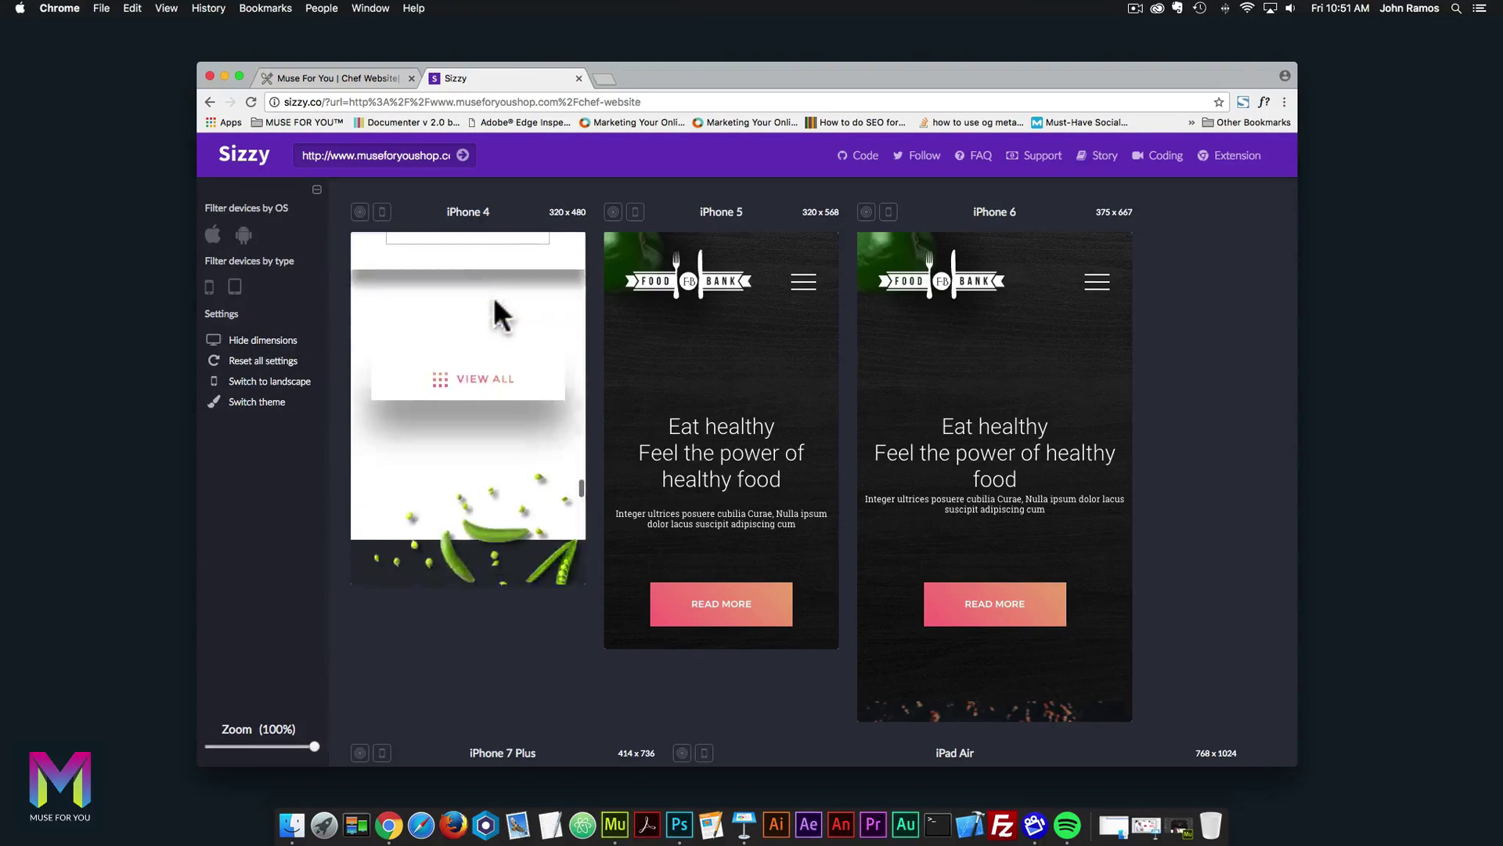
scroll(495, 299, "down", 8)
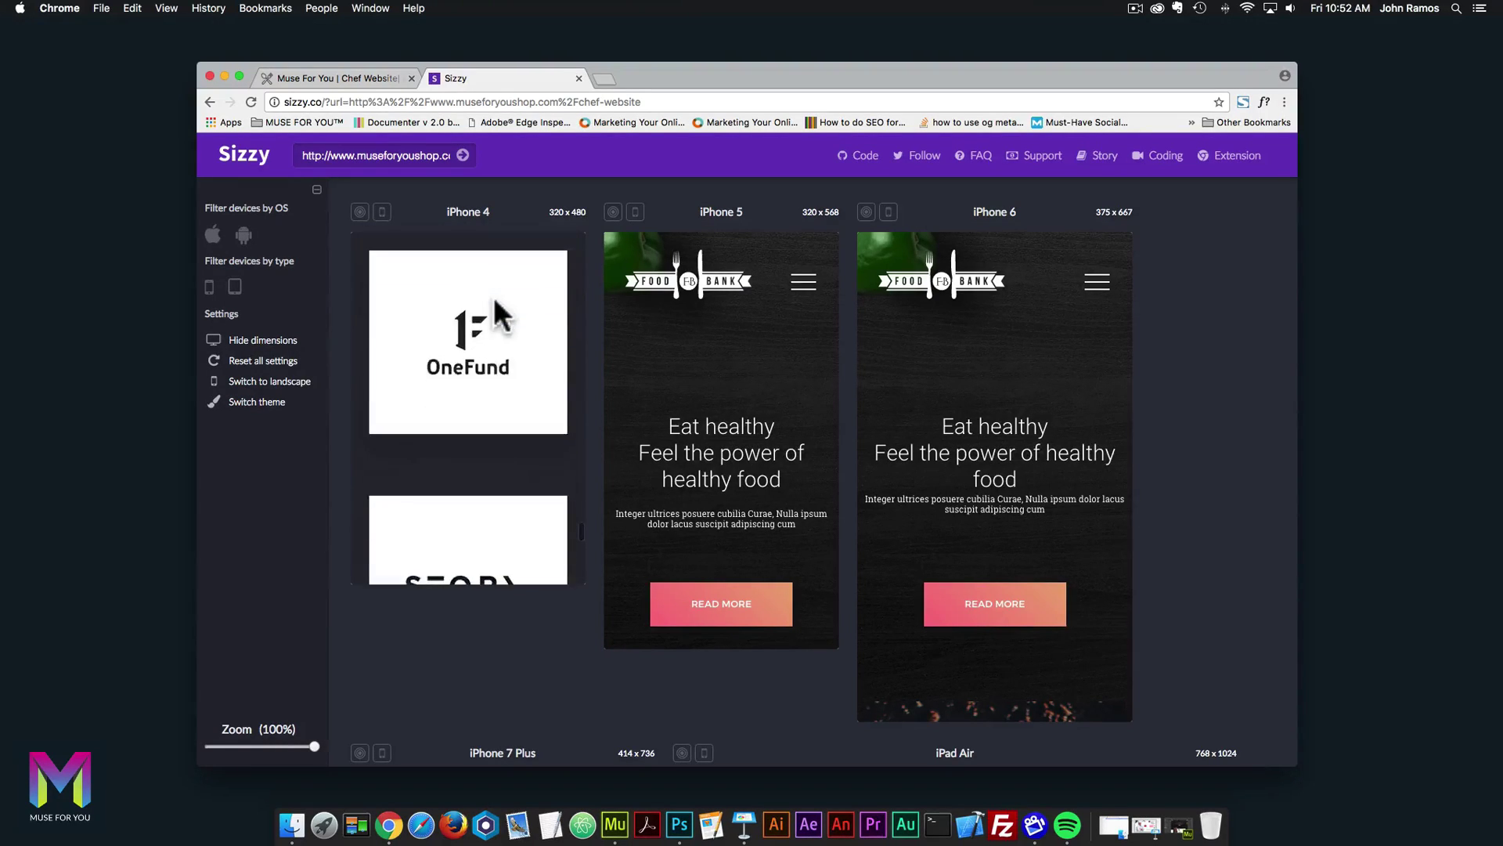
scroll(494, 296, "down", 5)
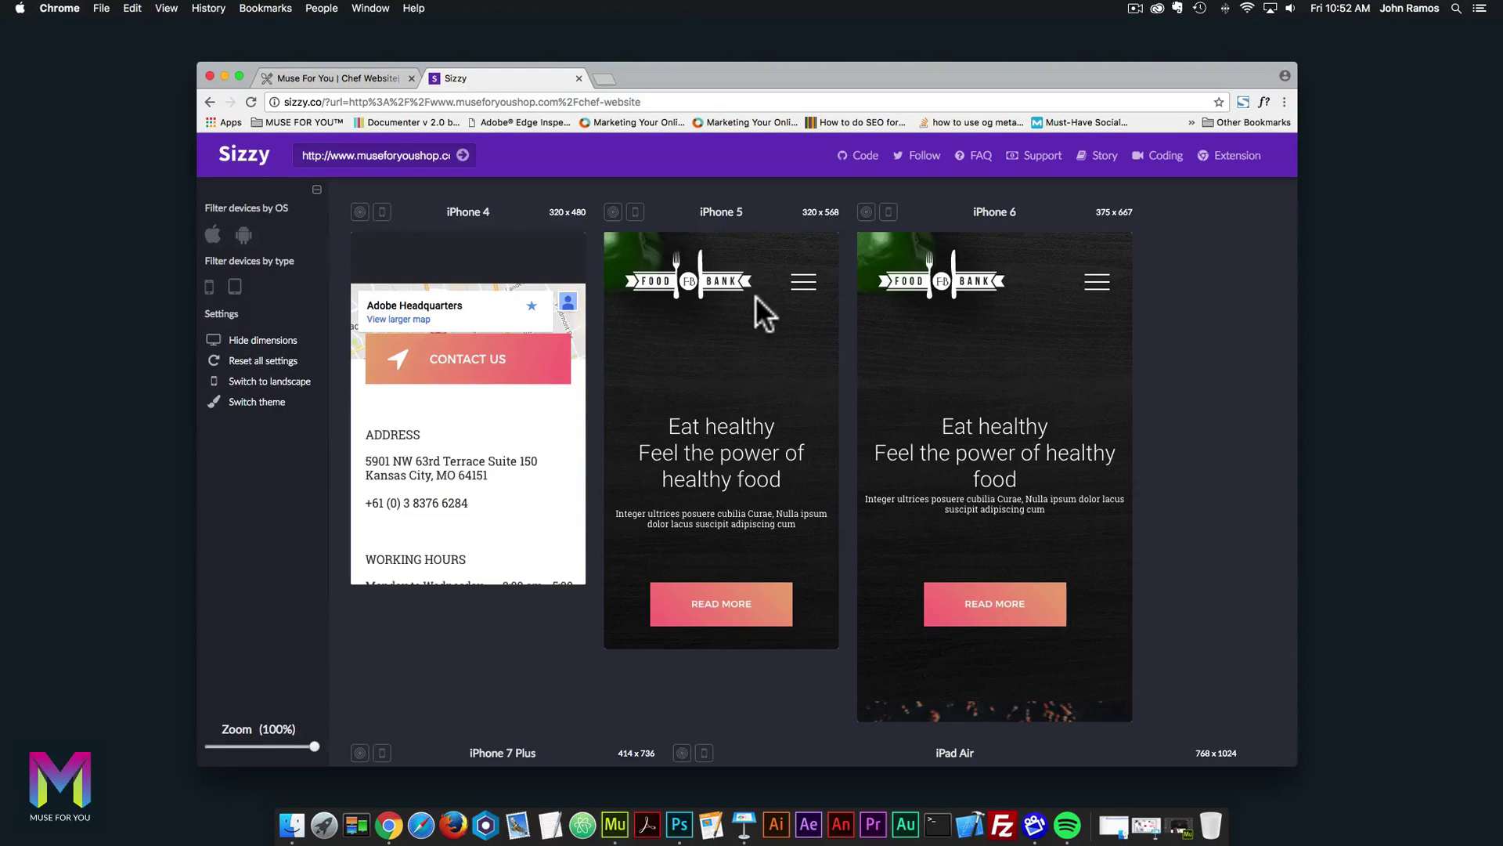
scroll(755, 296, "down", 8)
scroll(754, 297, "down", 10)
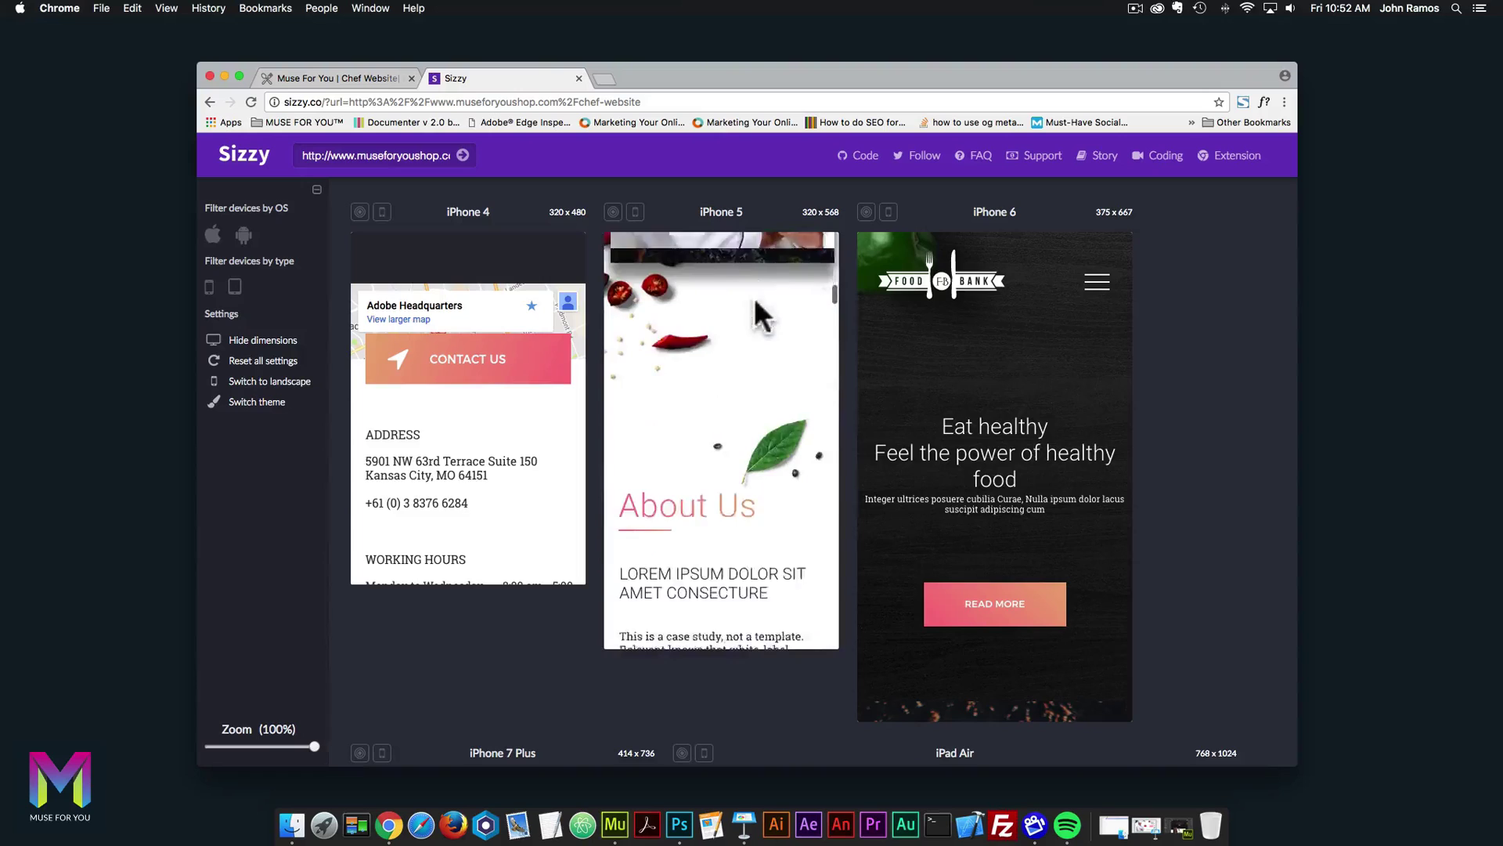
scroll(755, 301, "down", 10)
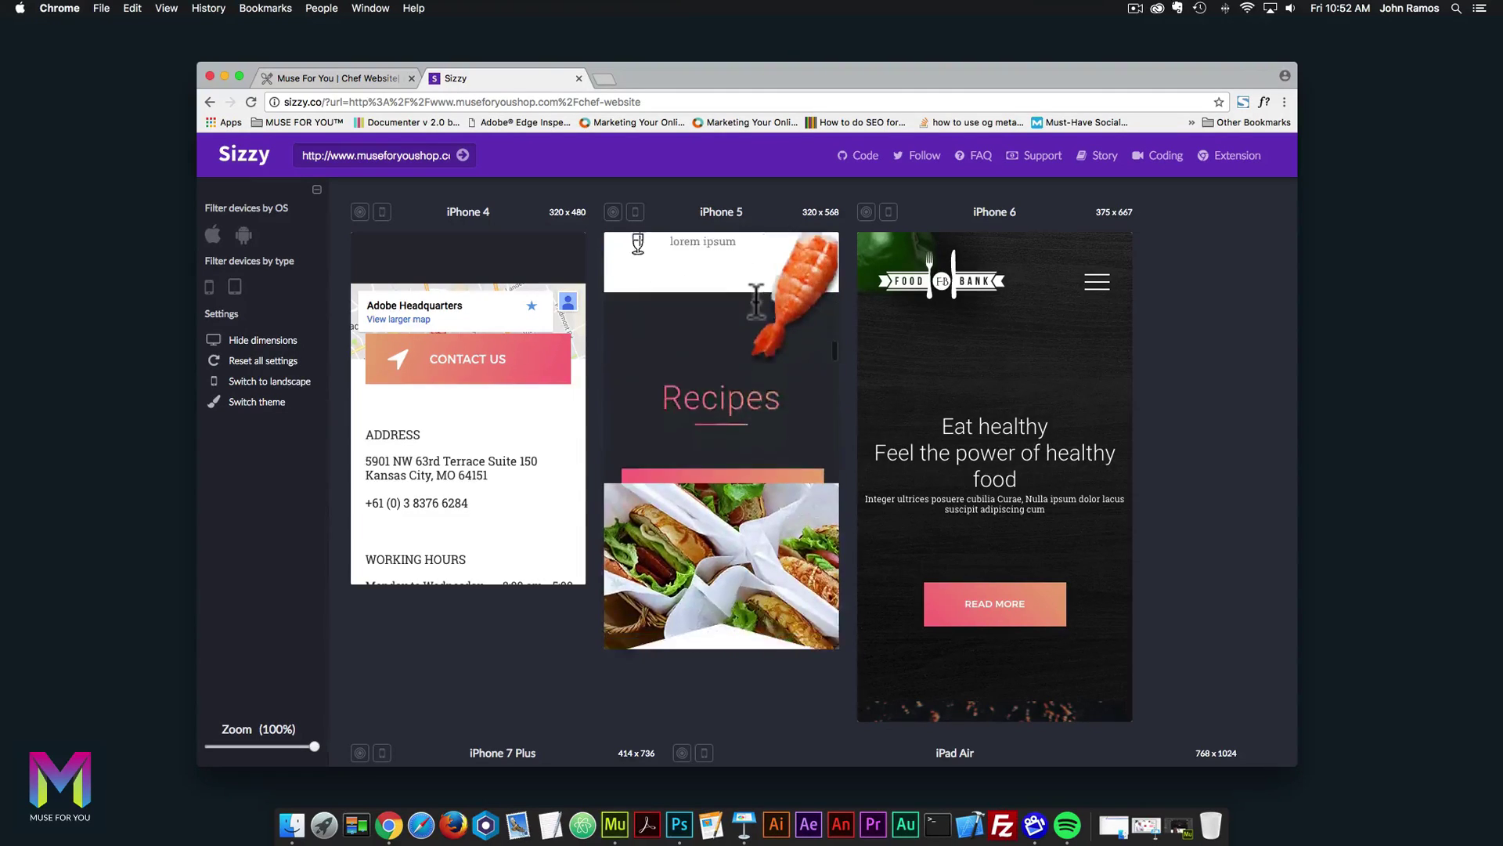
scroll(756, 297, "down", 10)
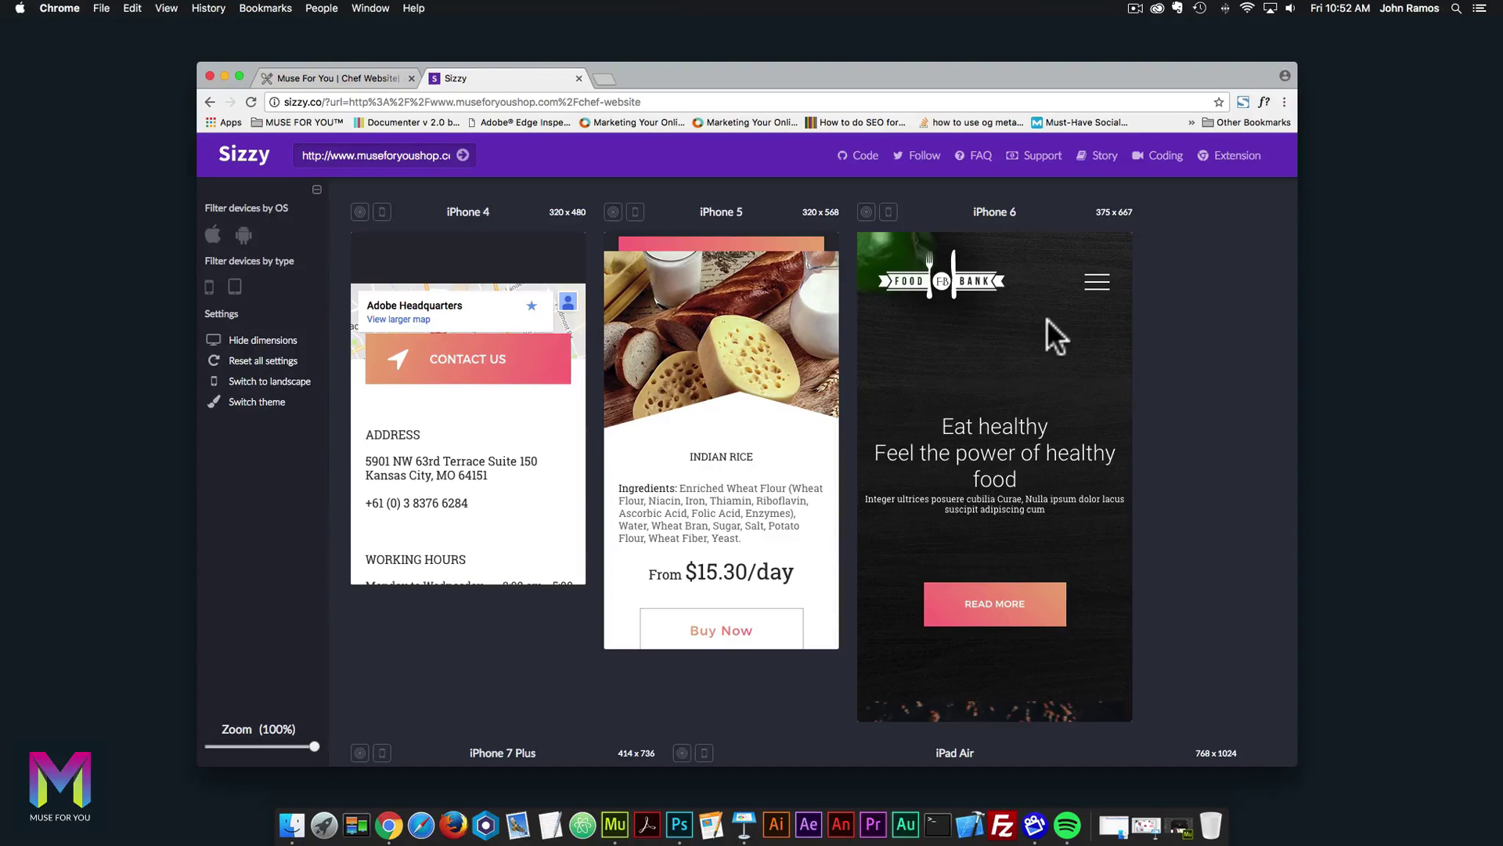
scroll(1074, 324, "down", 8)
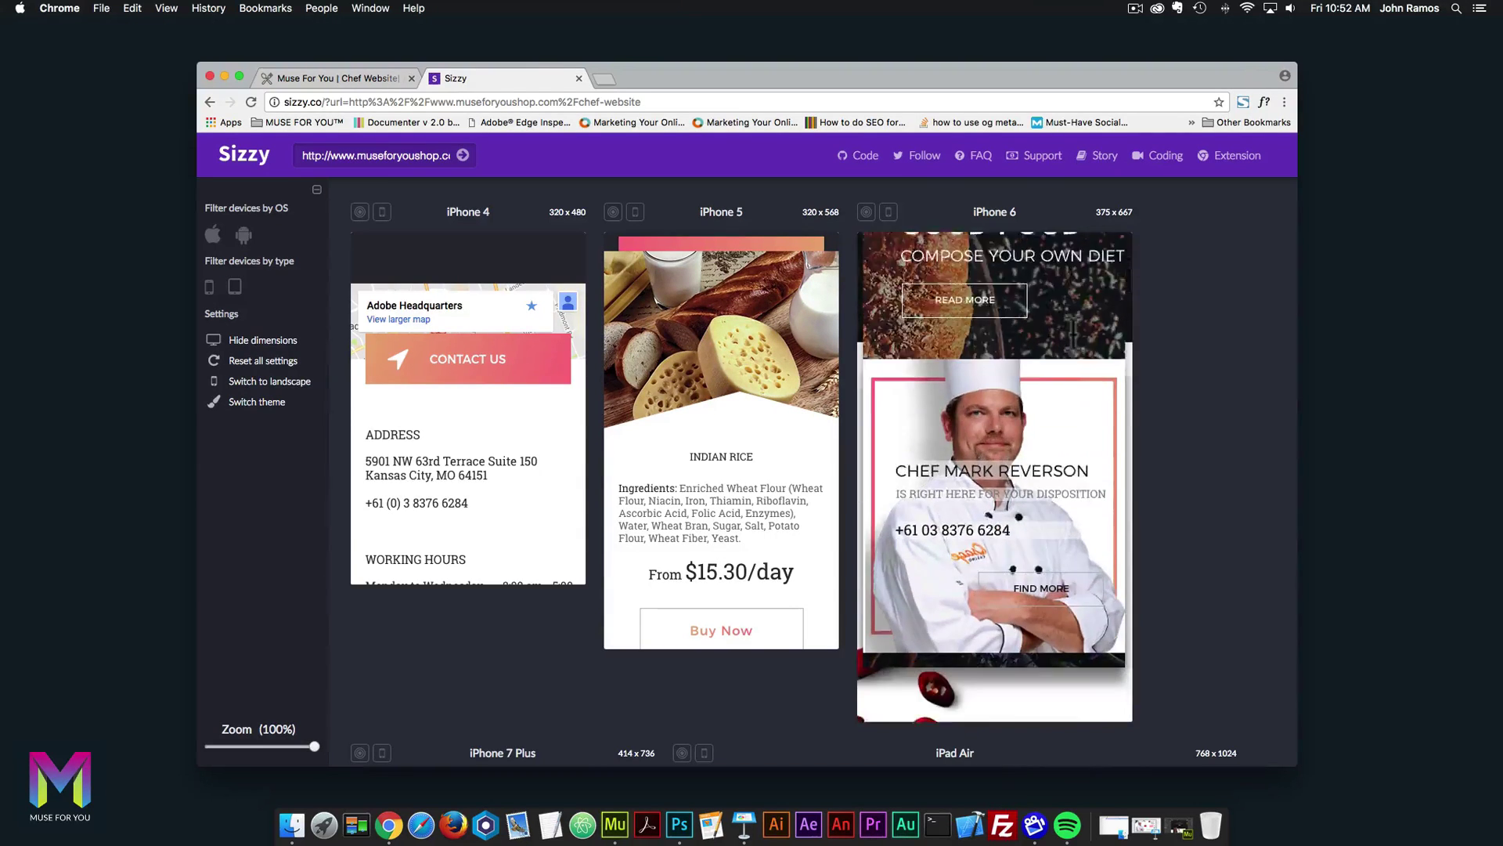
scroll(1072, 333, "down", 15)
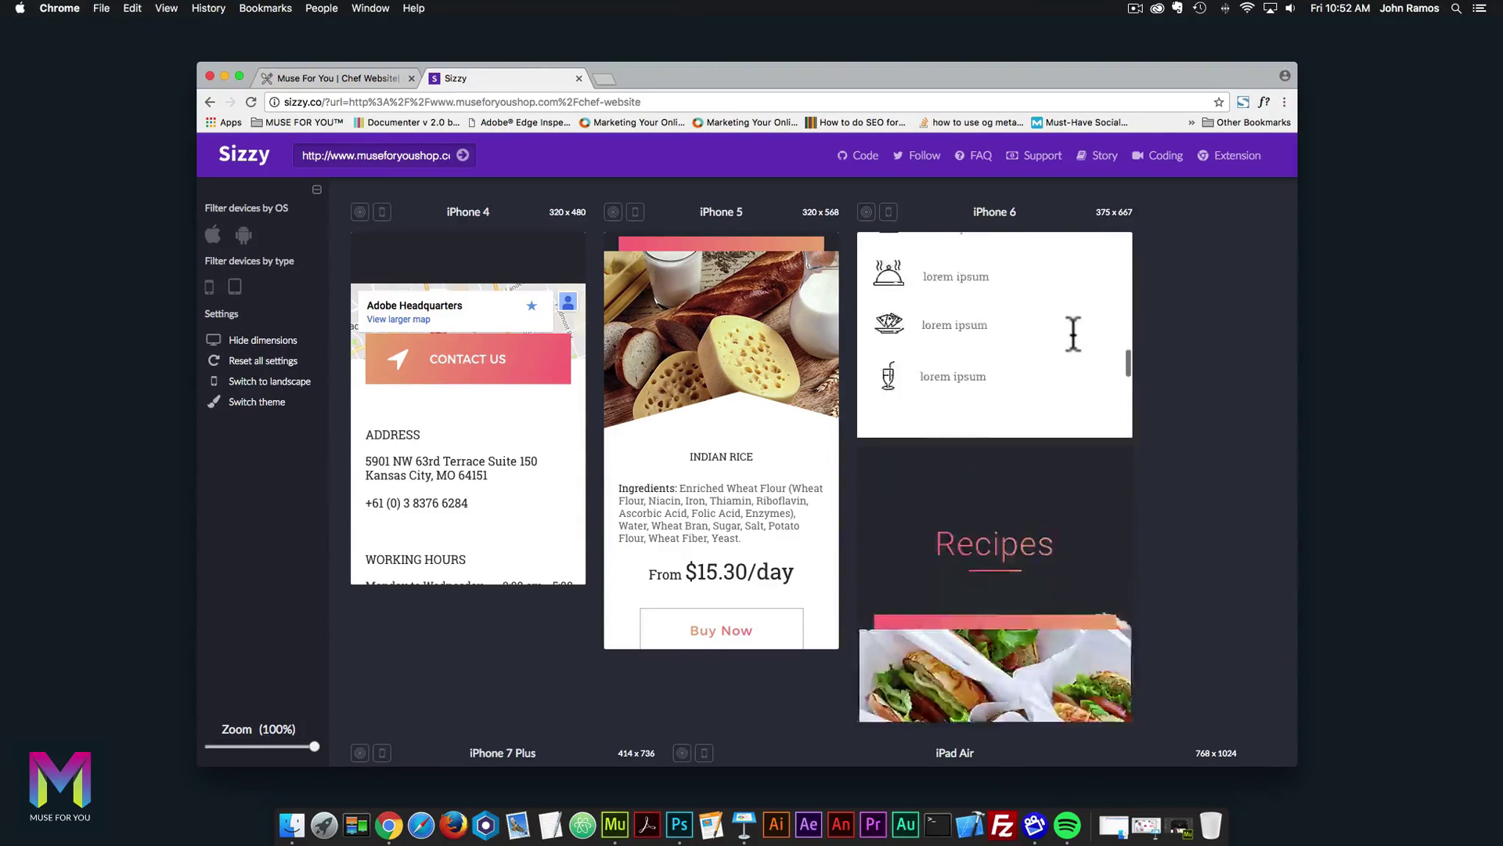
scroll(1073, 335, "down", 15)
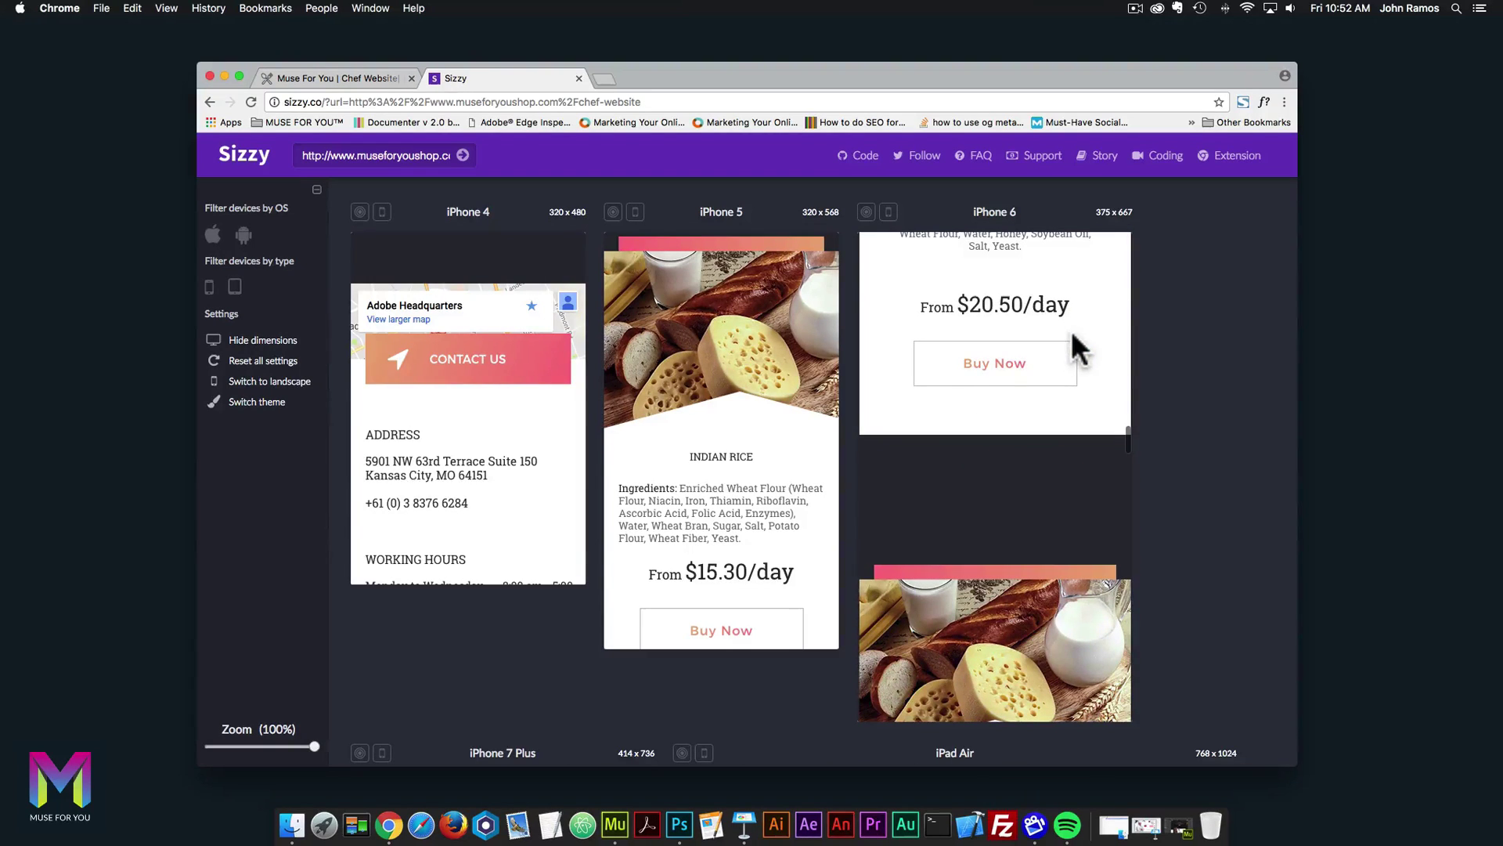
scroll(1084, 377, "down", 10)
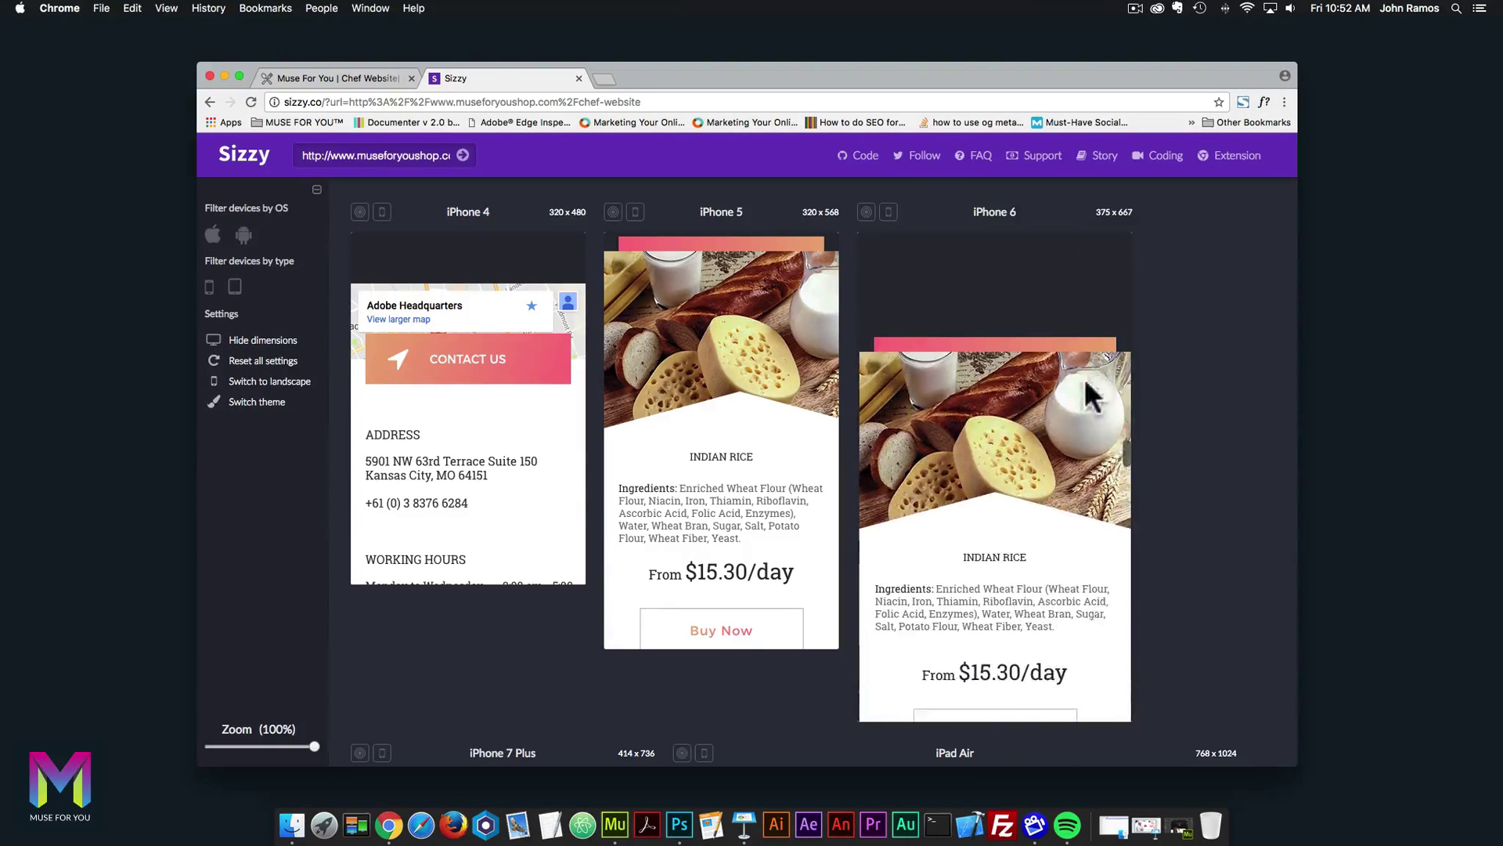
scroll(1209, 402, "down", 10)
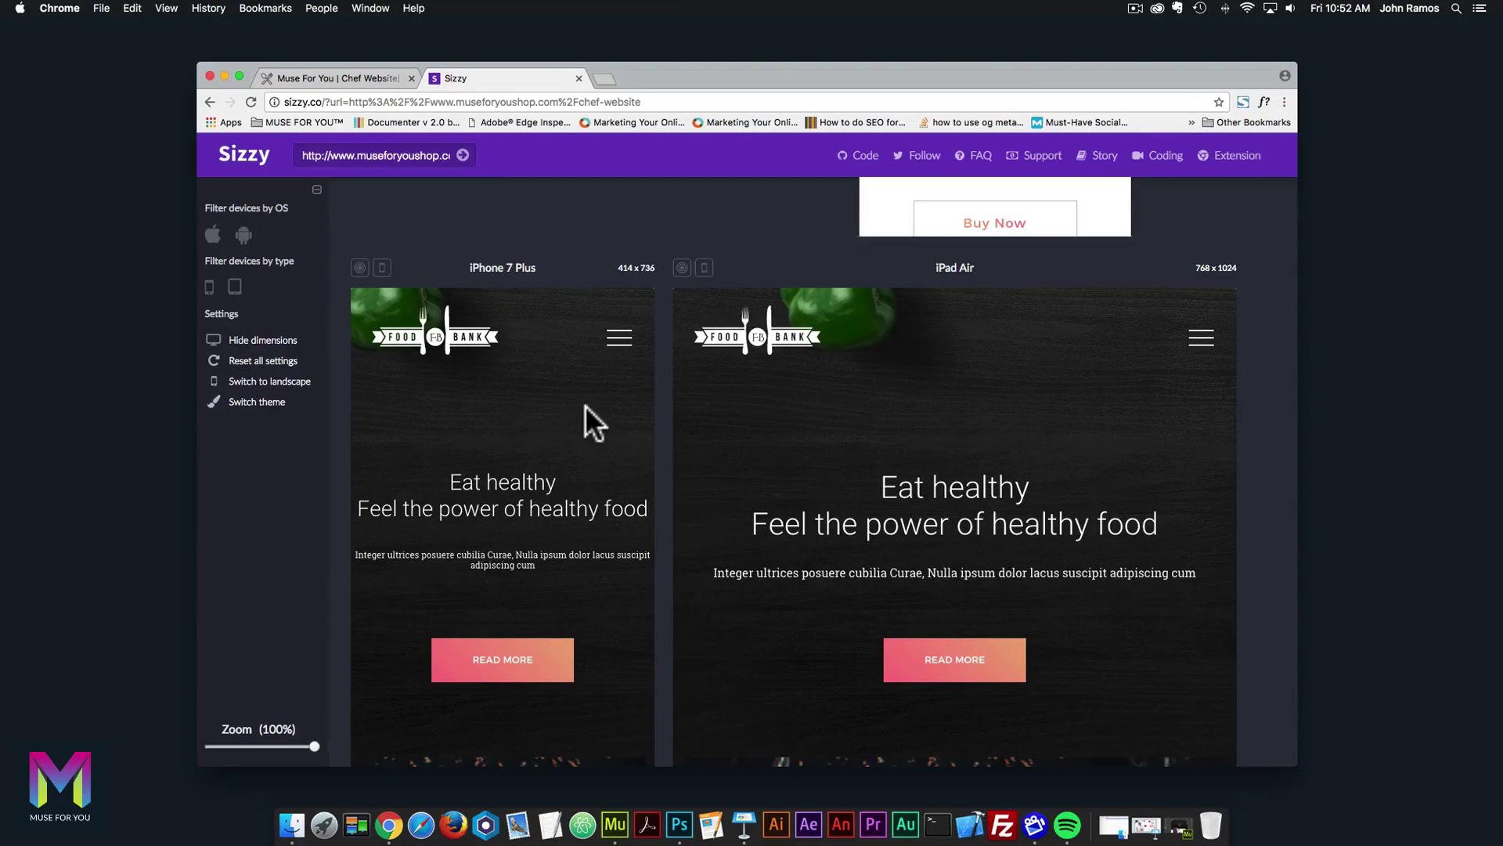
Scroll to the iPad Air preview and open its hamburger navigation menu.
scroll(585, 406, "down", 10)
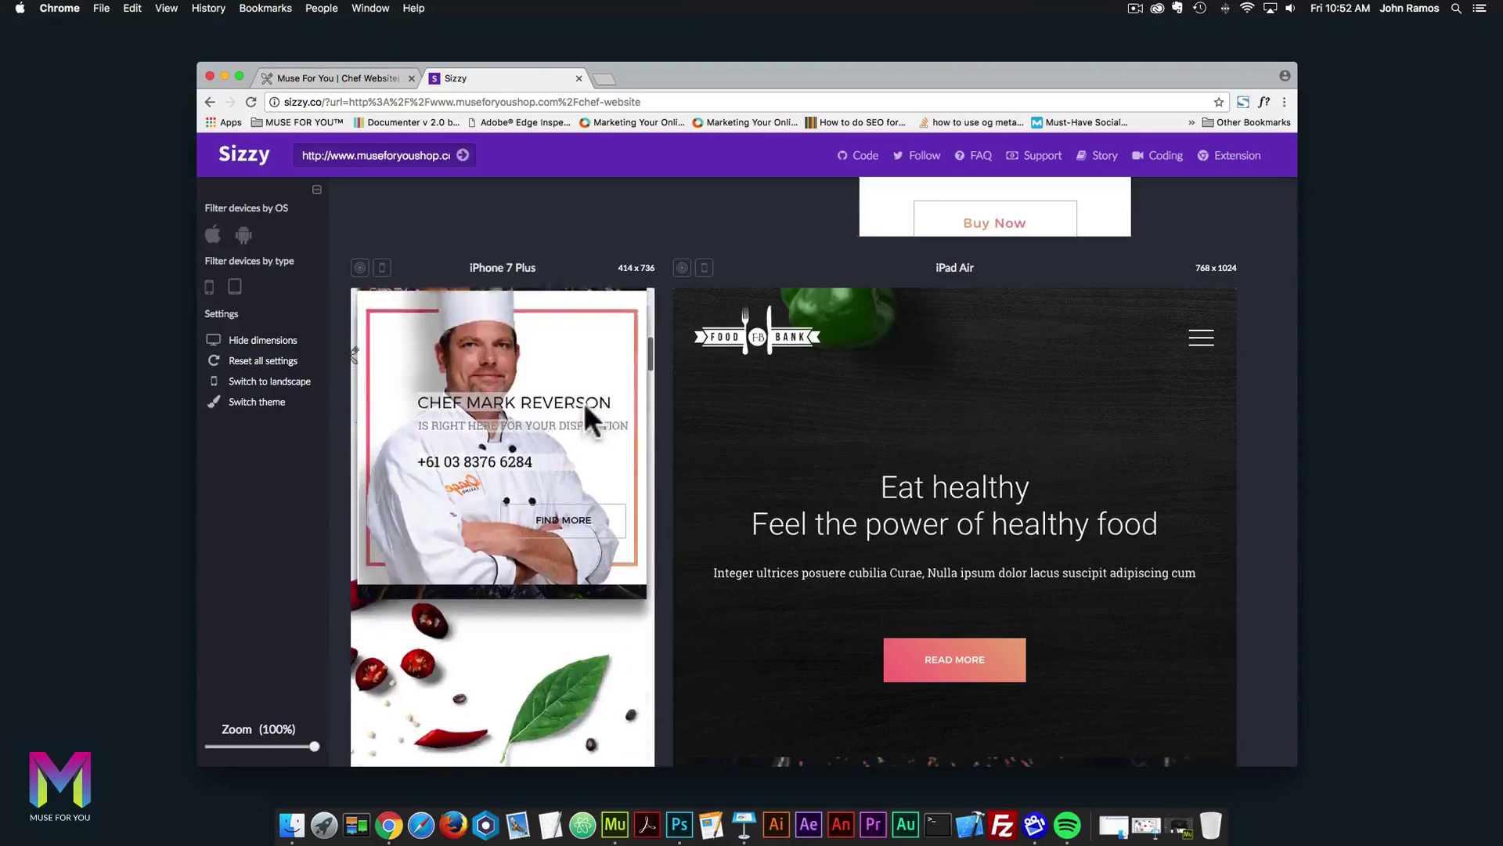
scroll(585, 401, "down", 15)
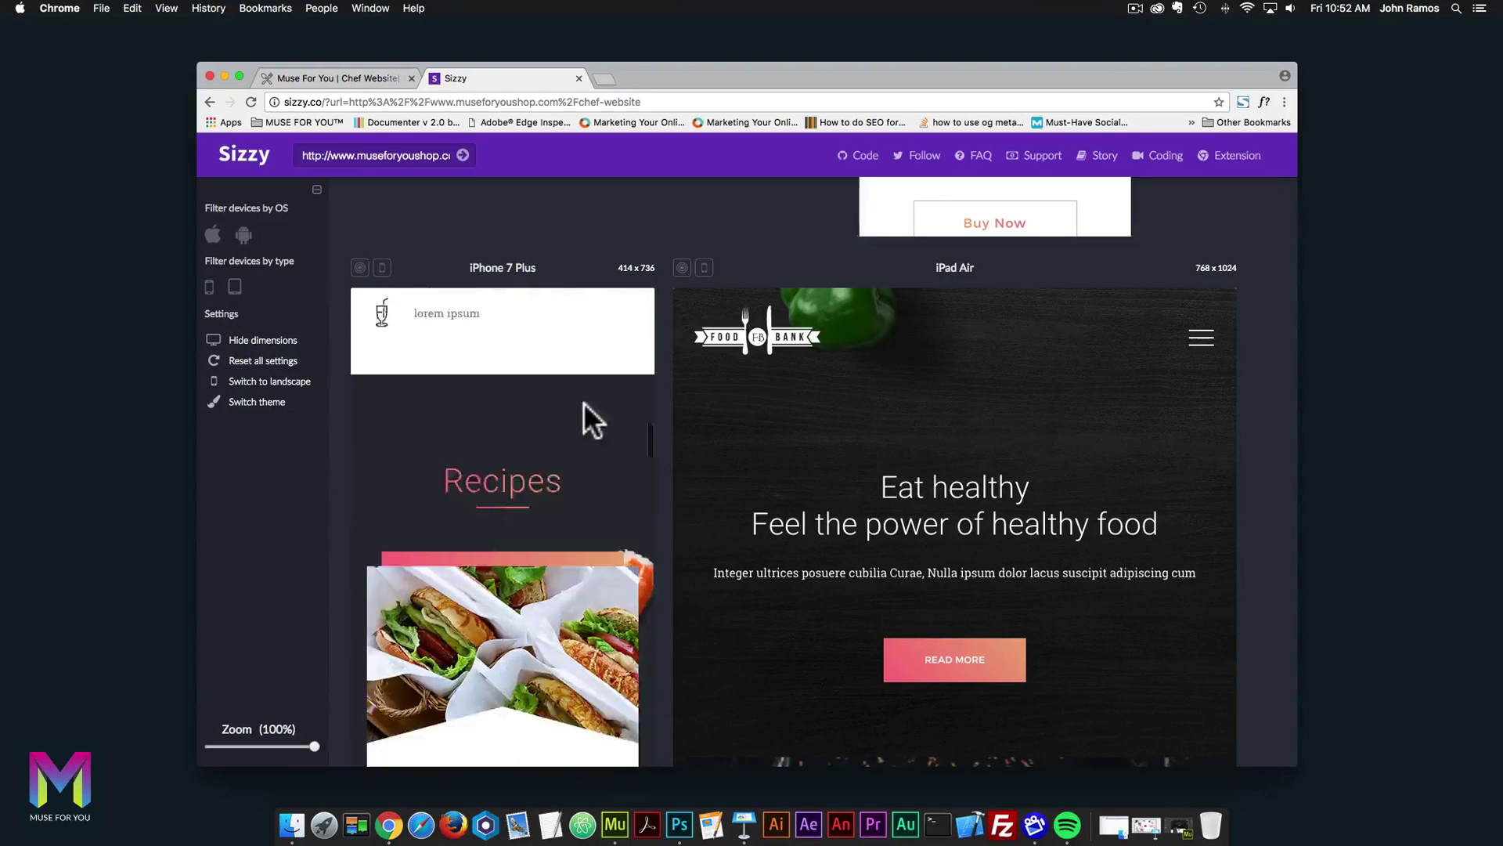
scroll(584, 402, "down", 15)
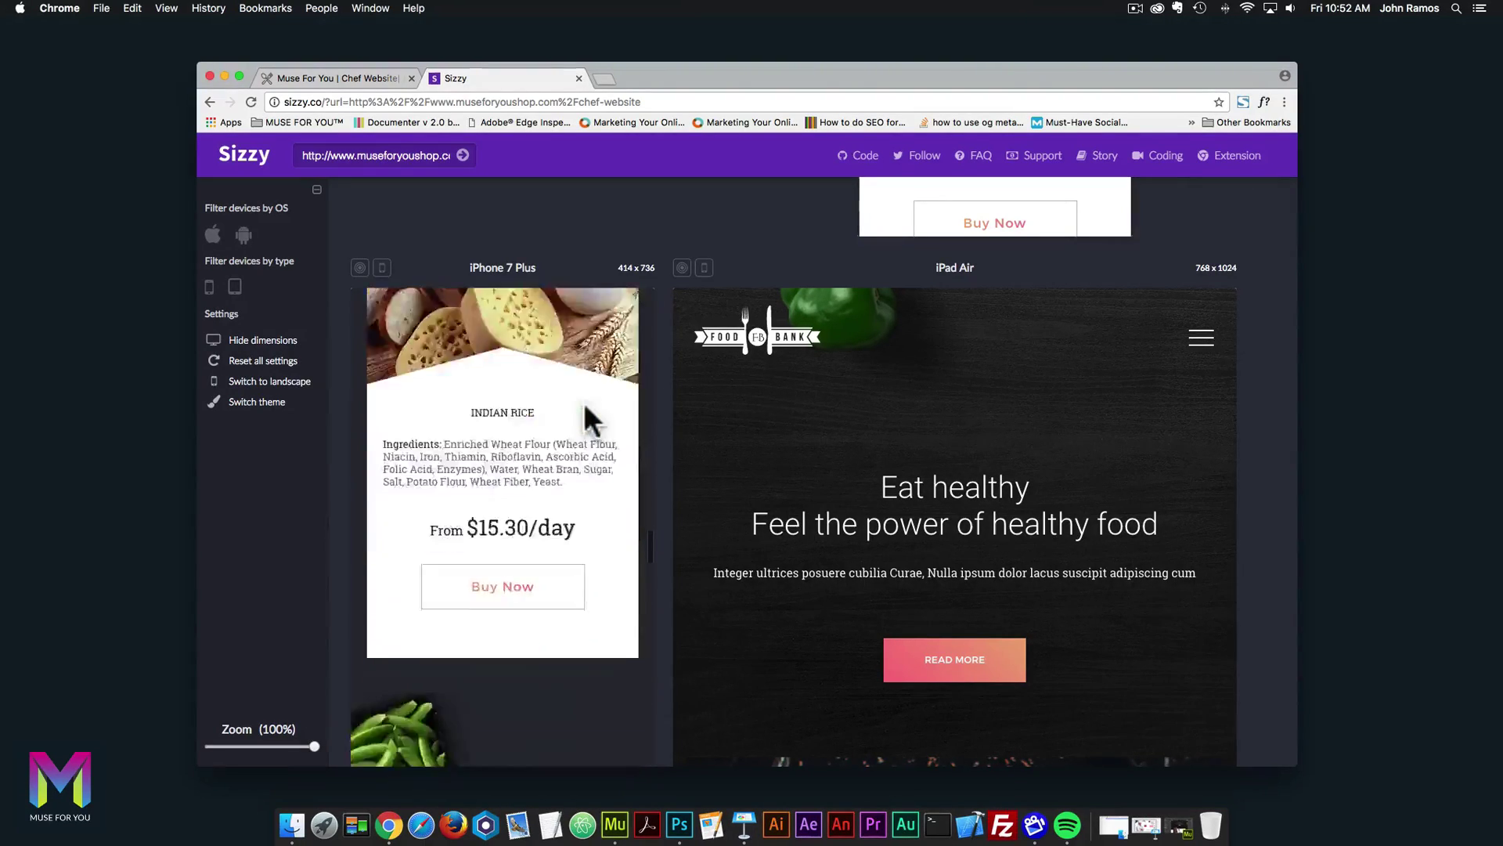
scroll(584, 402, "down", 15)
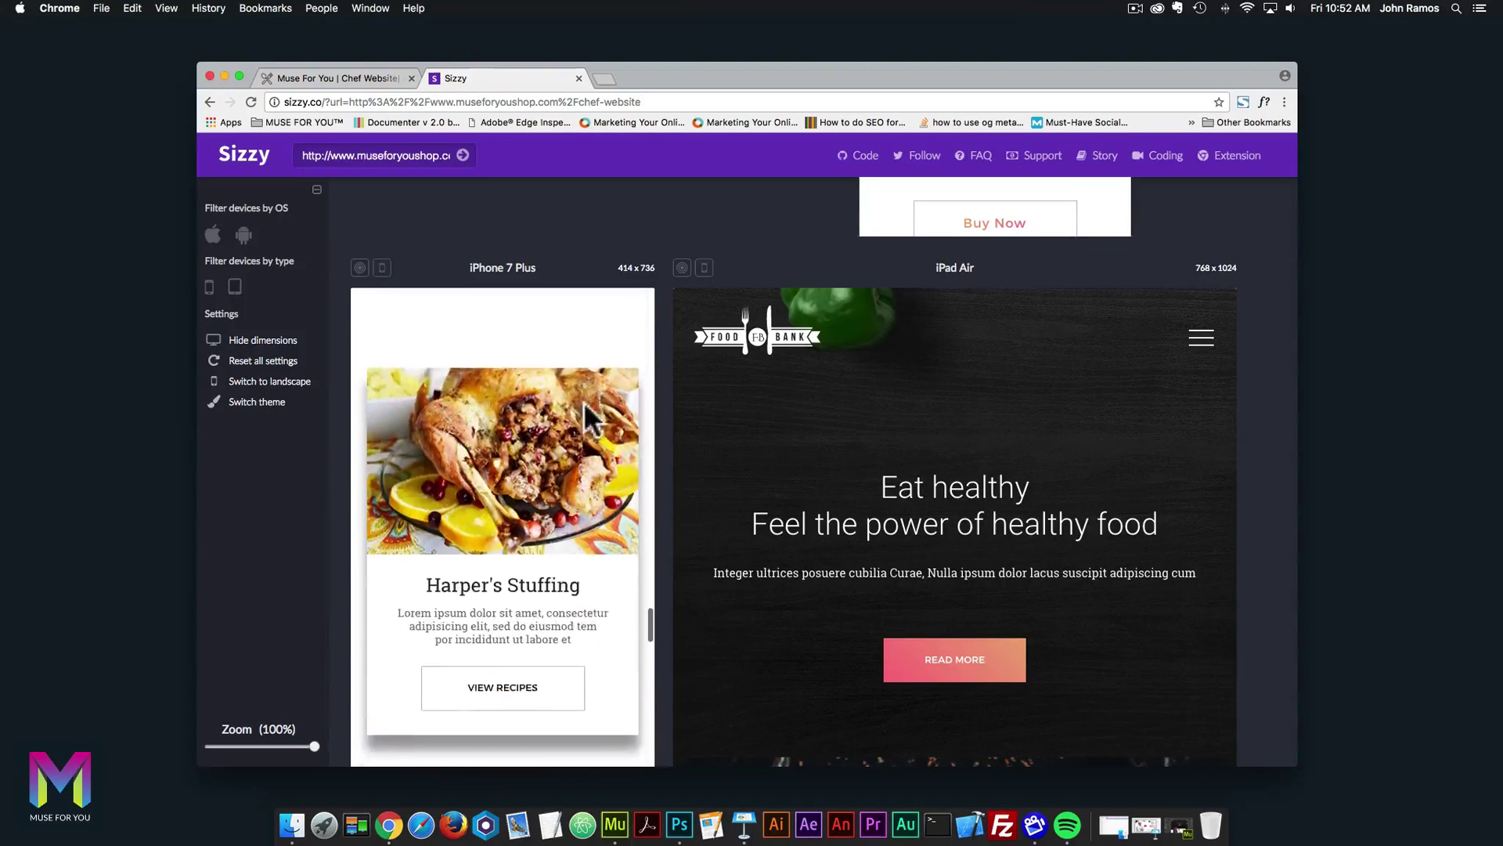
scroll(584, 401, "down", 5)
scroll(1260, 434, "down", 2)
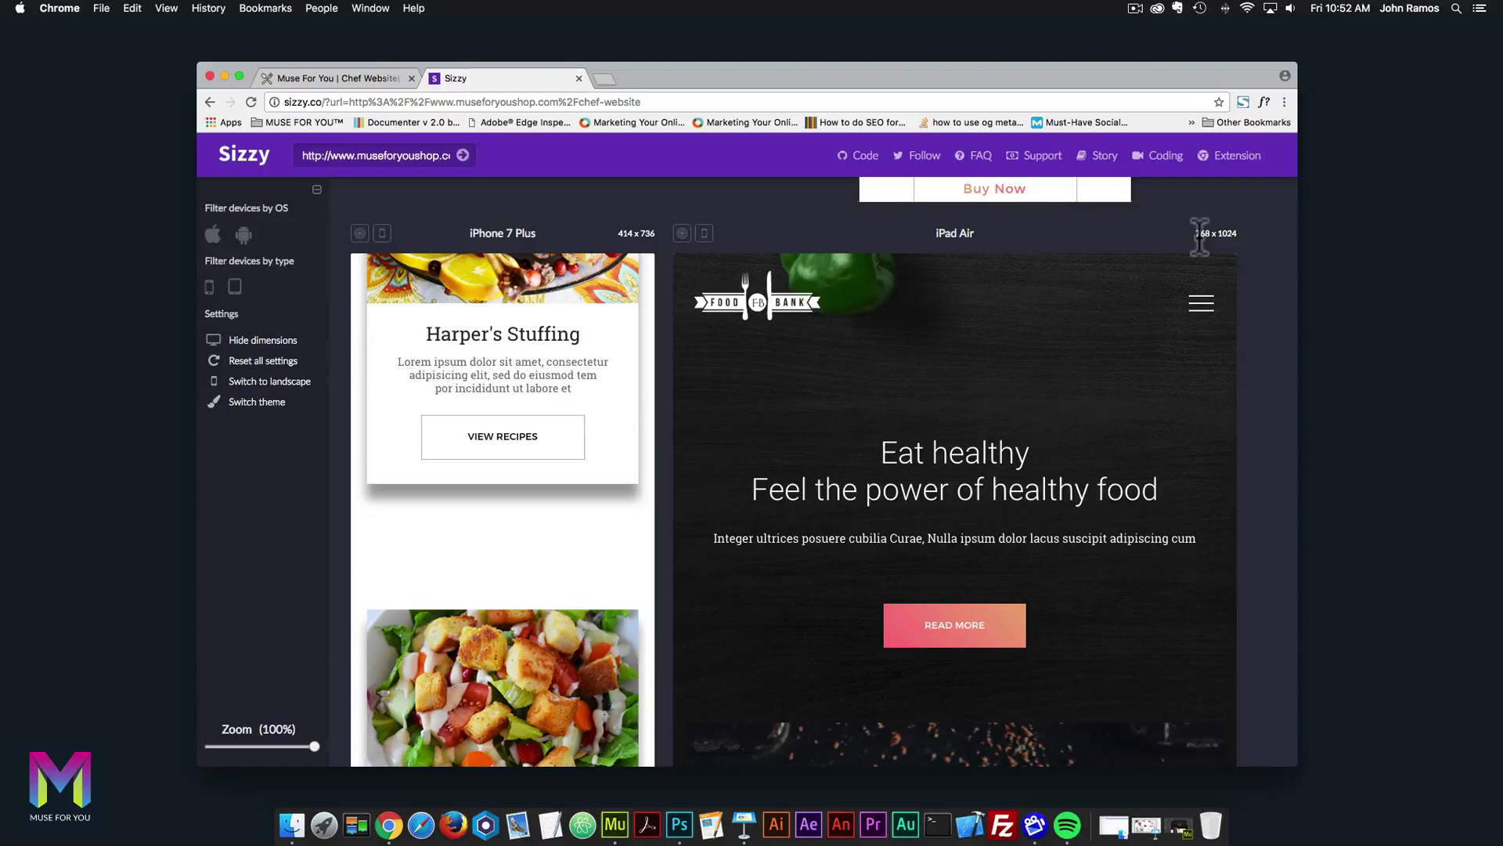
scroll(1275, 293, "down", 3)
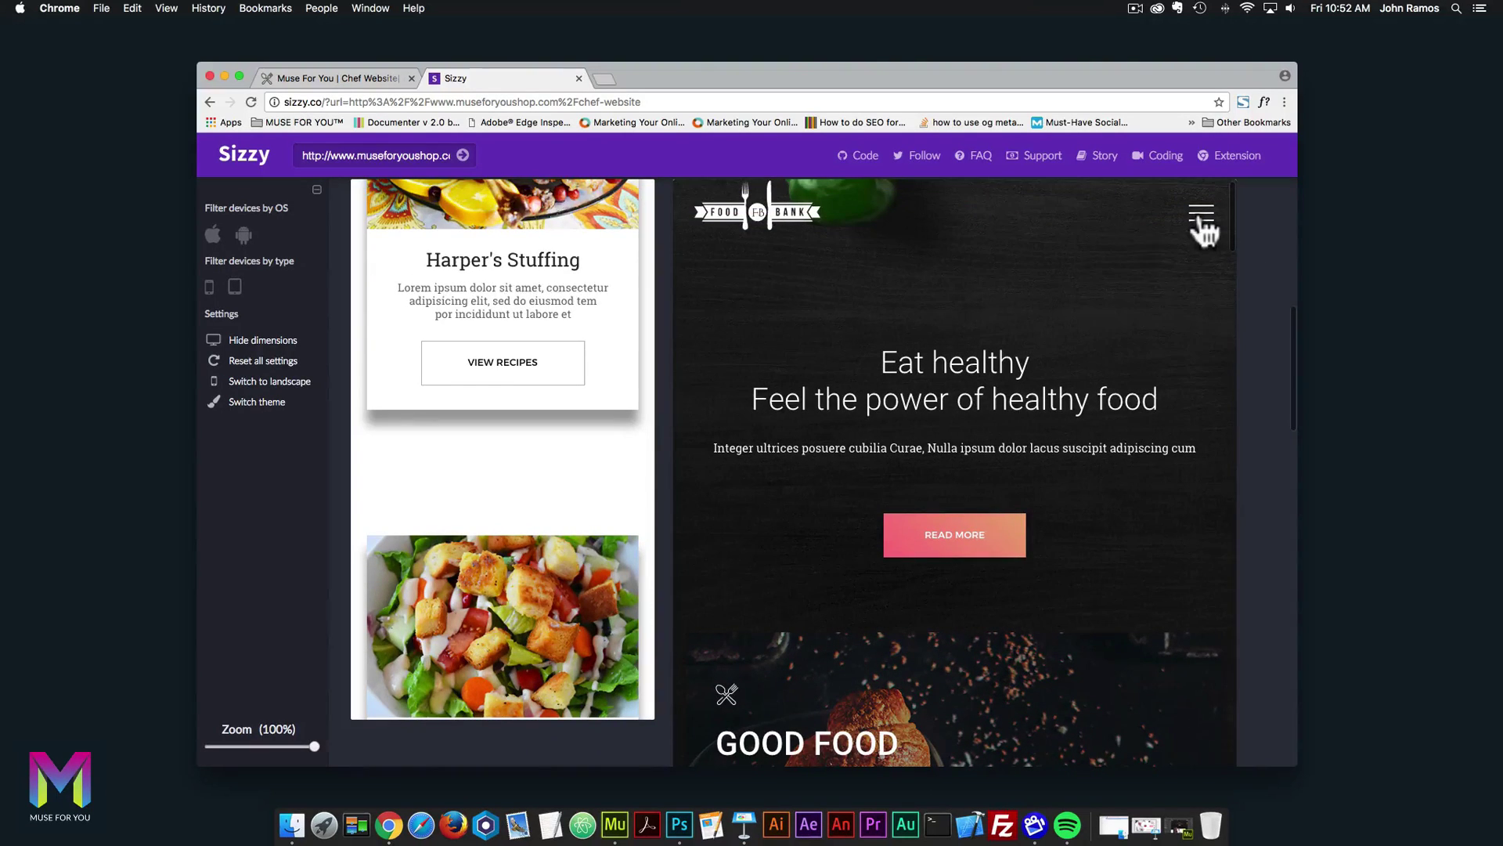
left_click(1201, 212)
Scroll the iPad Air preview down through the page to the Harper's Croutons recipe card.
scroll(1271, 243, "up", 1)
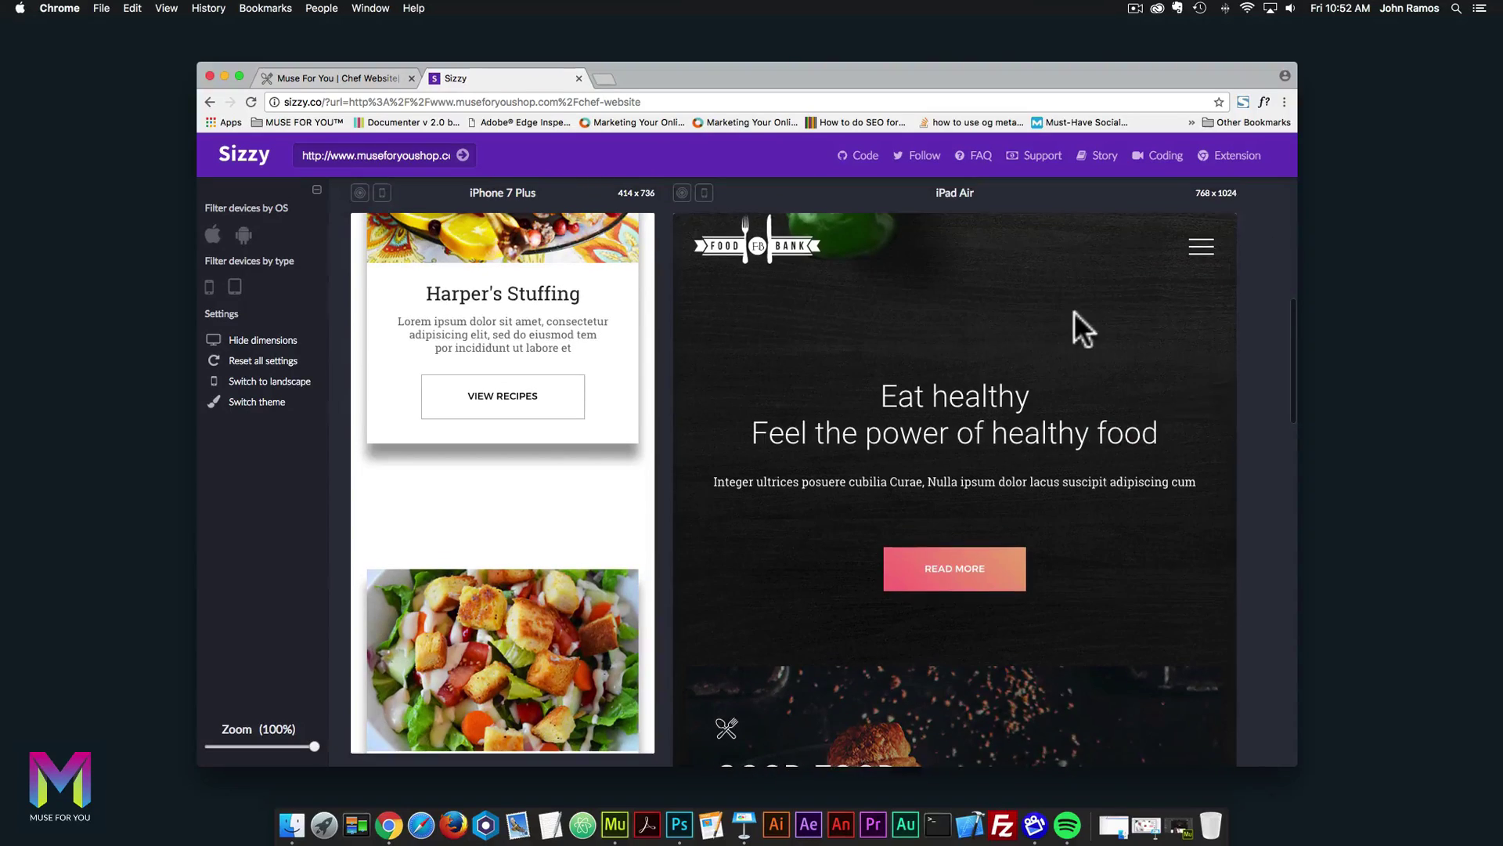
scroll(1074, 310, "down", 10)
scroll(1074, 310, "down", 15)
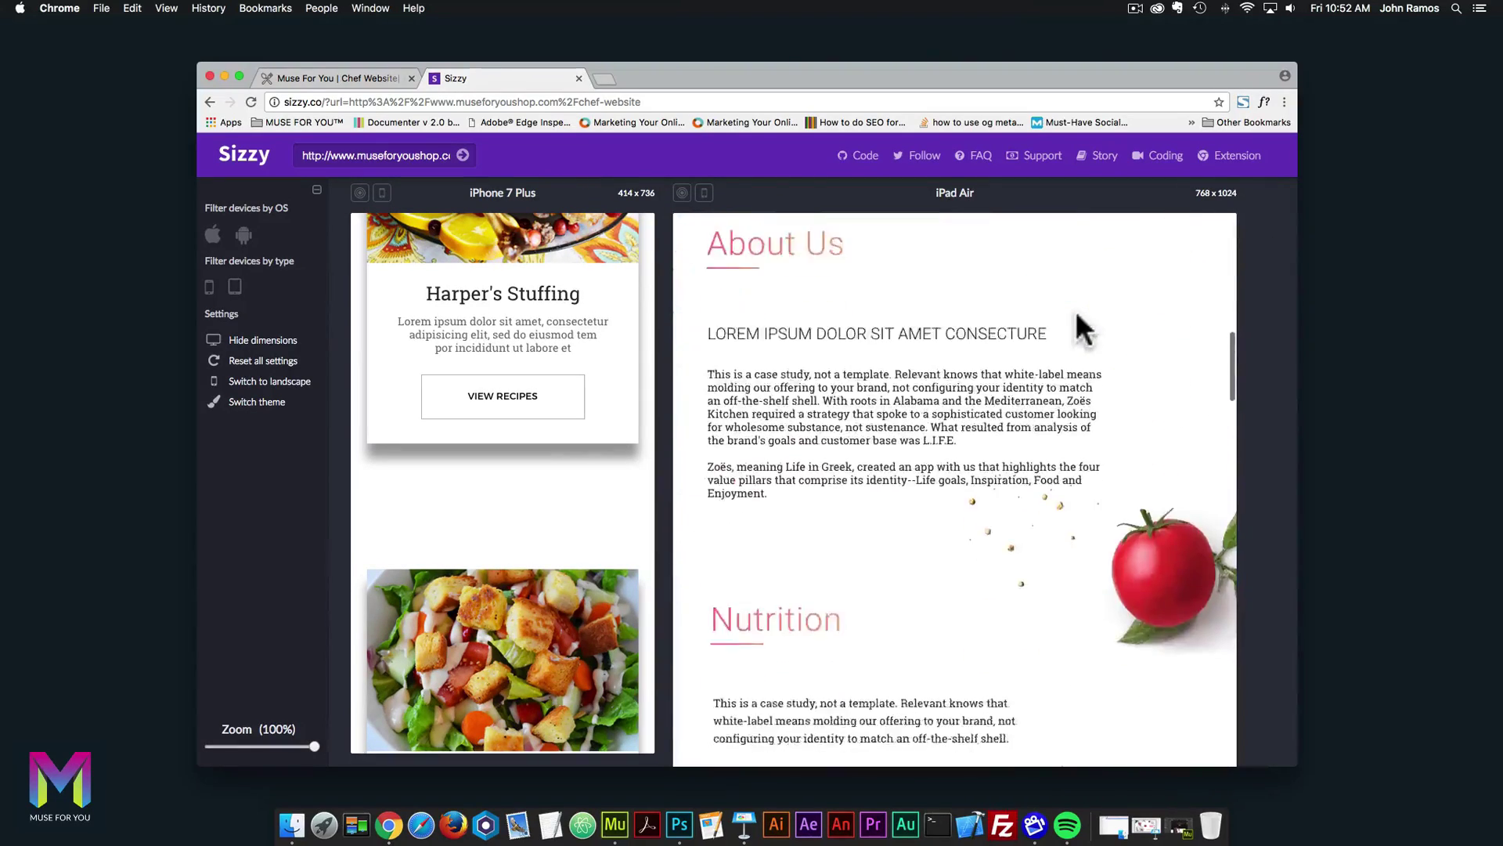
scroll(1074, 310, "down", 15)
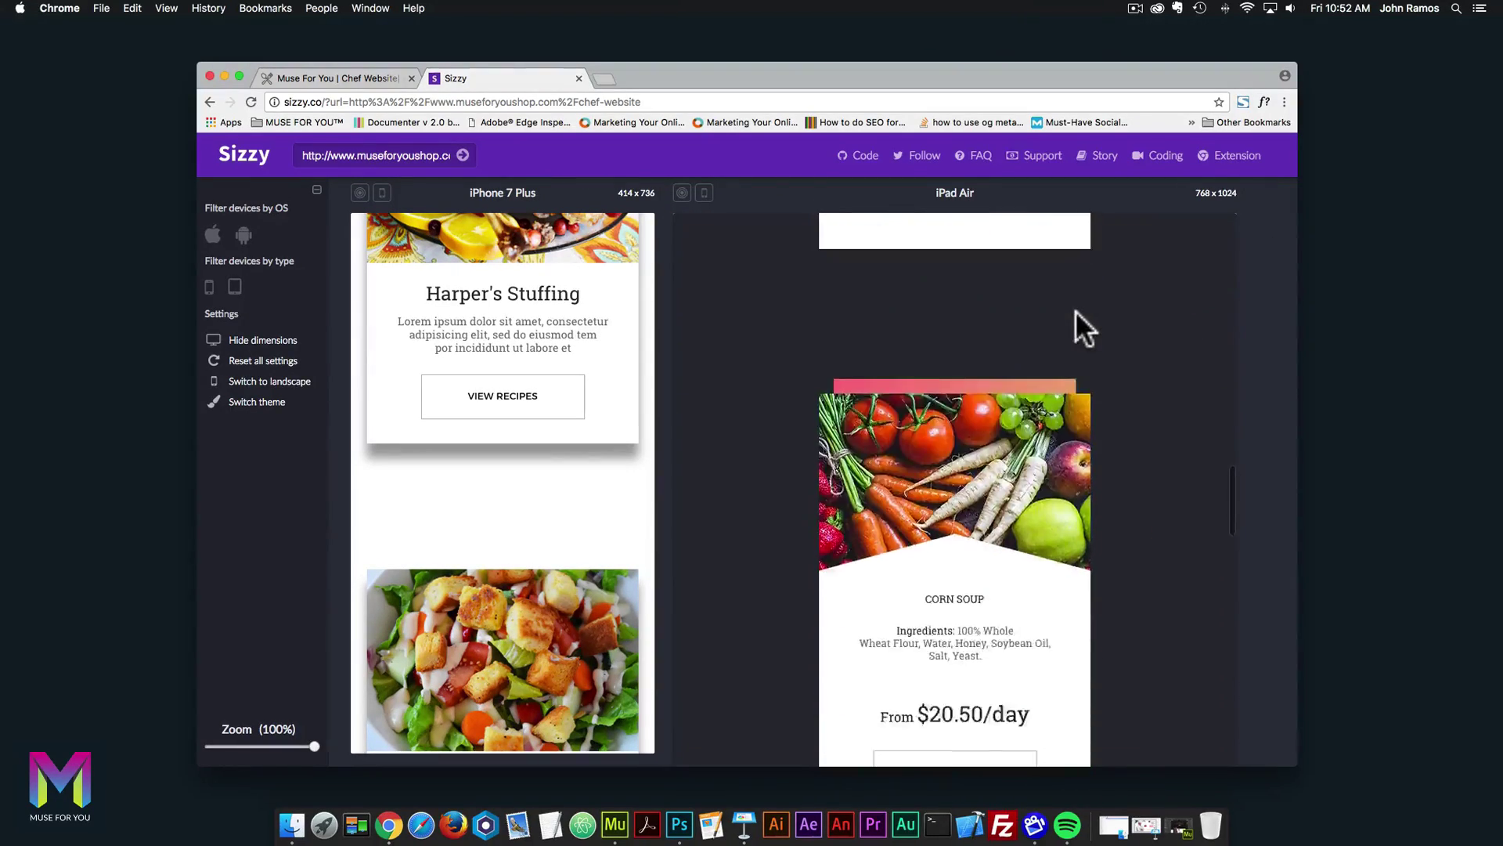
scroll(1076, 310, "down", 15)
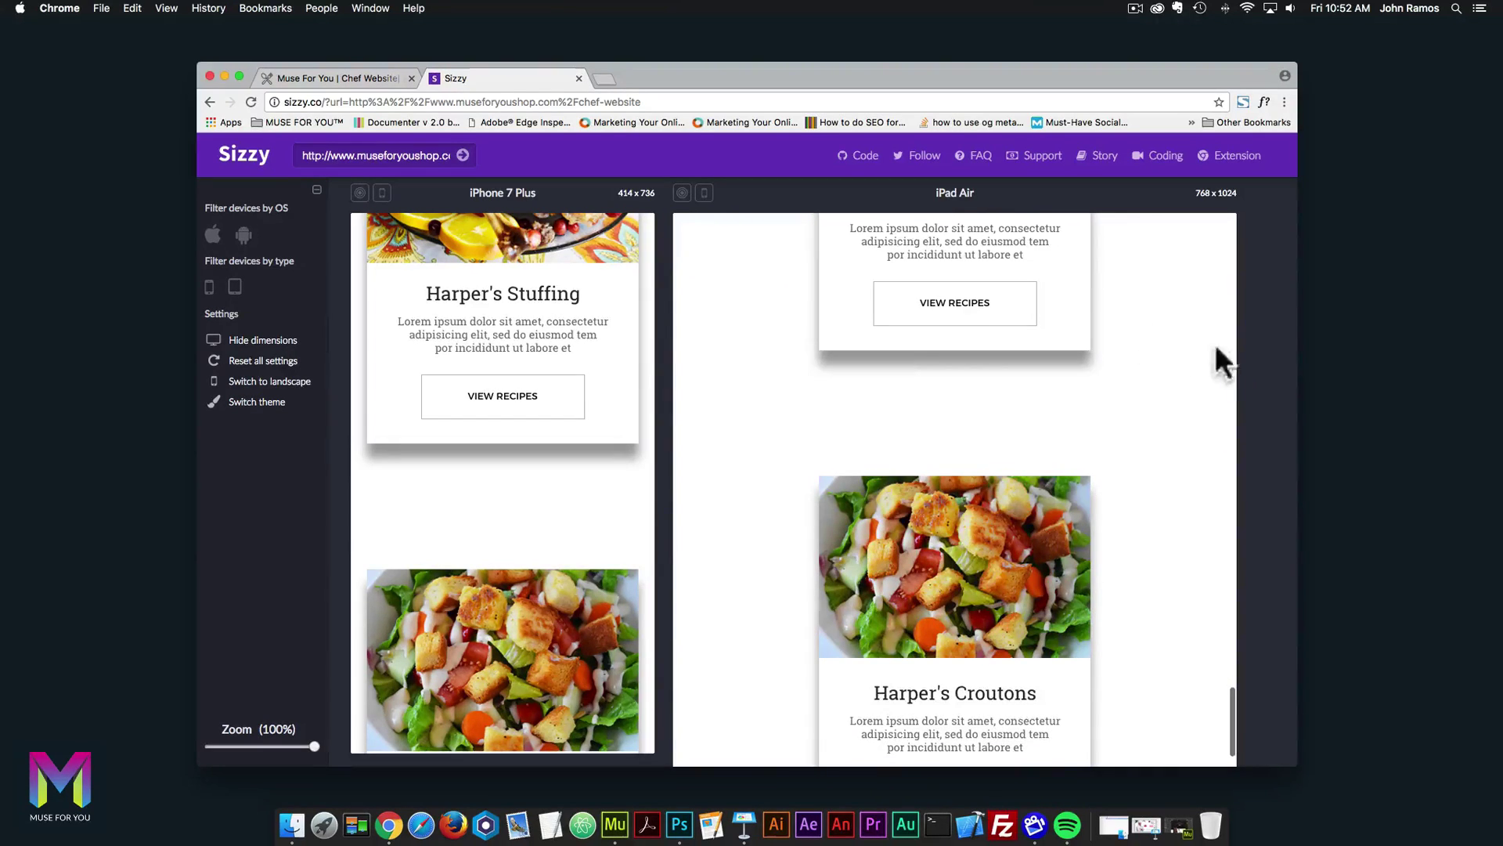
scroll(1265, 349, "down", 10)
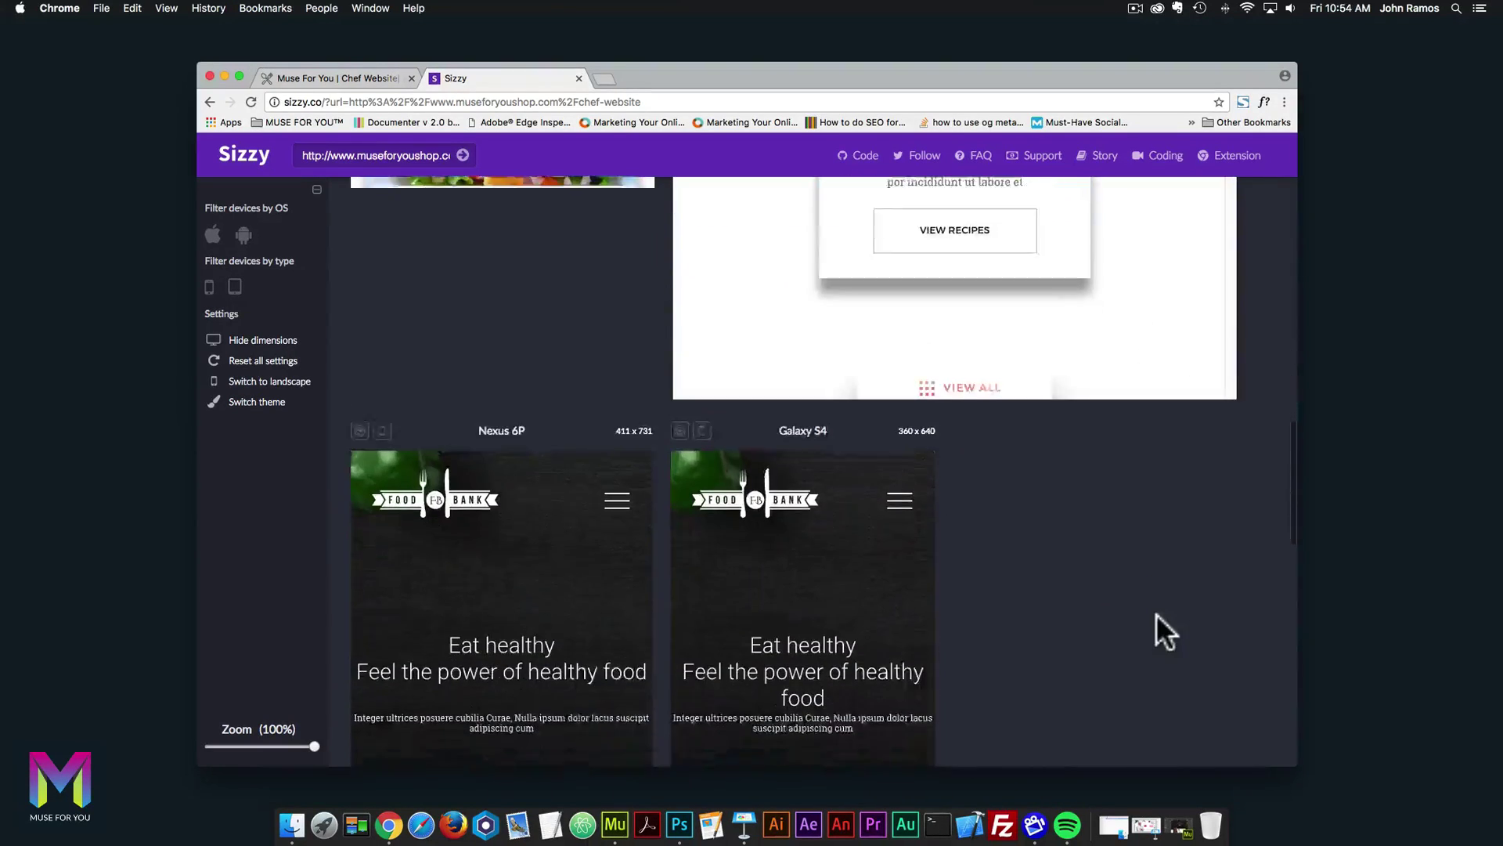
Scroll to the Nexus 6P and Galaxy S4 row, then run the Nexus 6P page down and back to the top.
scroll(1156, 613, "down", 3)
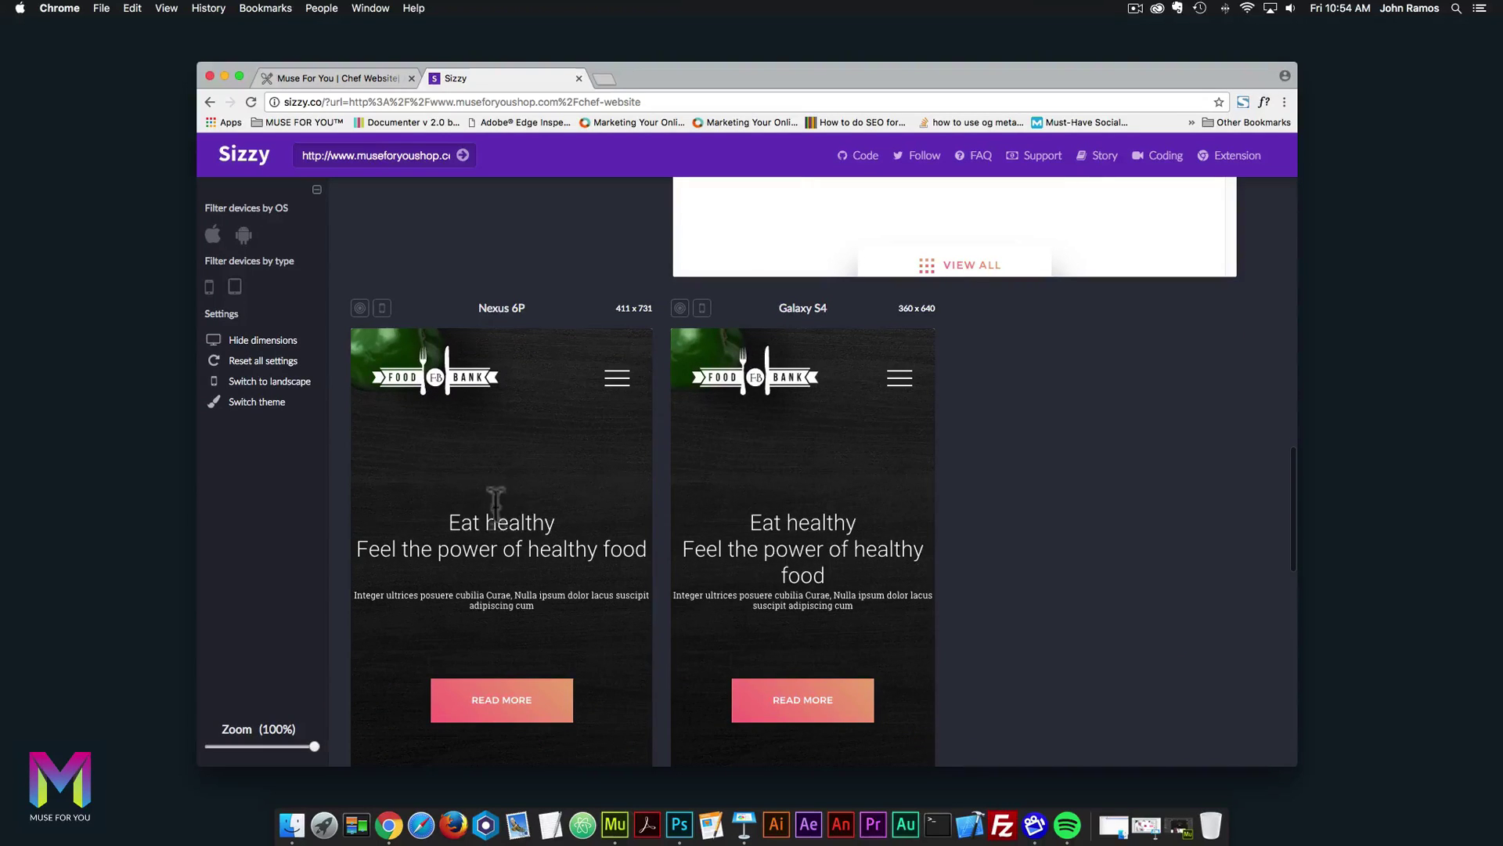
scroll(496, 505, "down", 10)
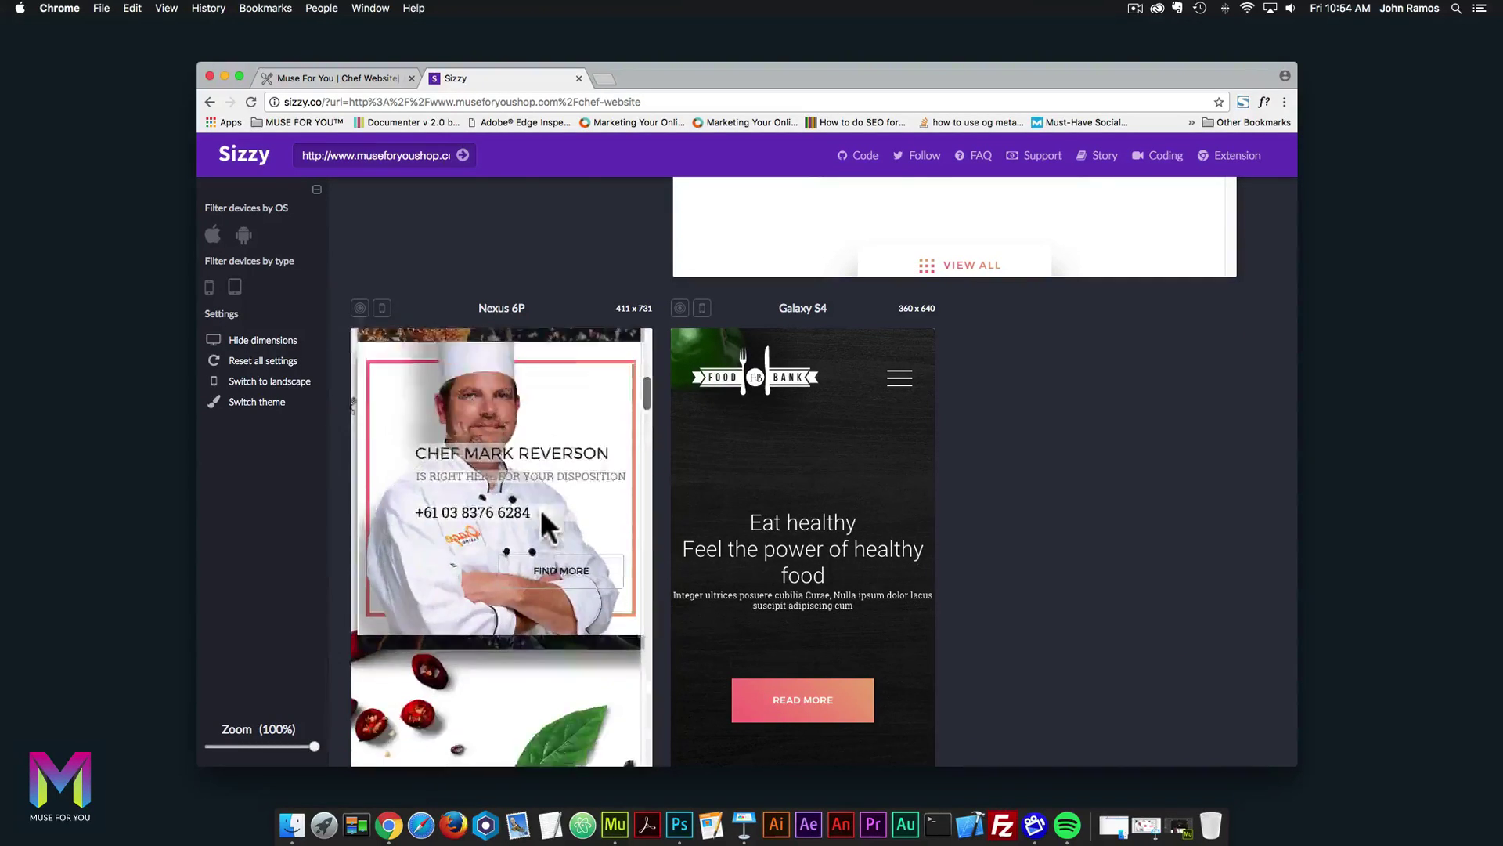
scroll(548, 527, "down", 15)
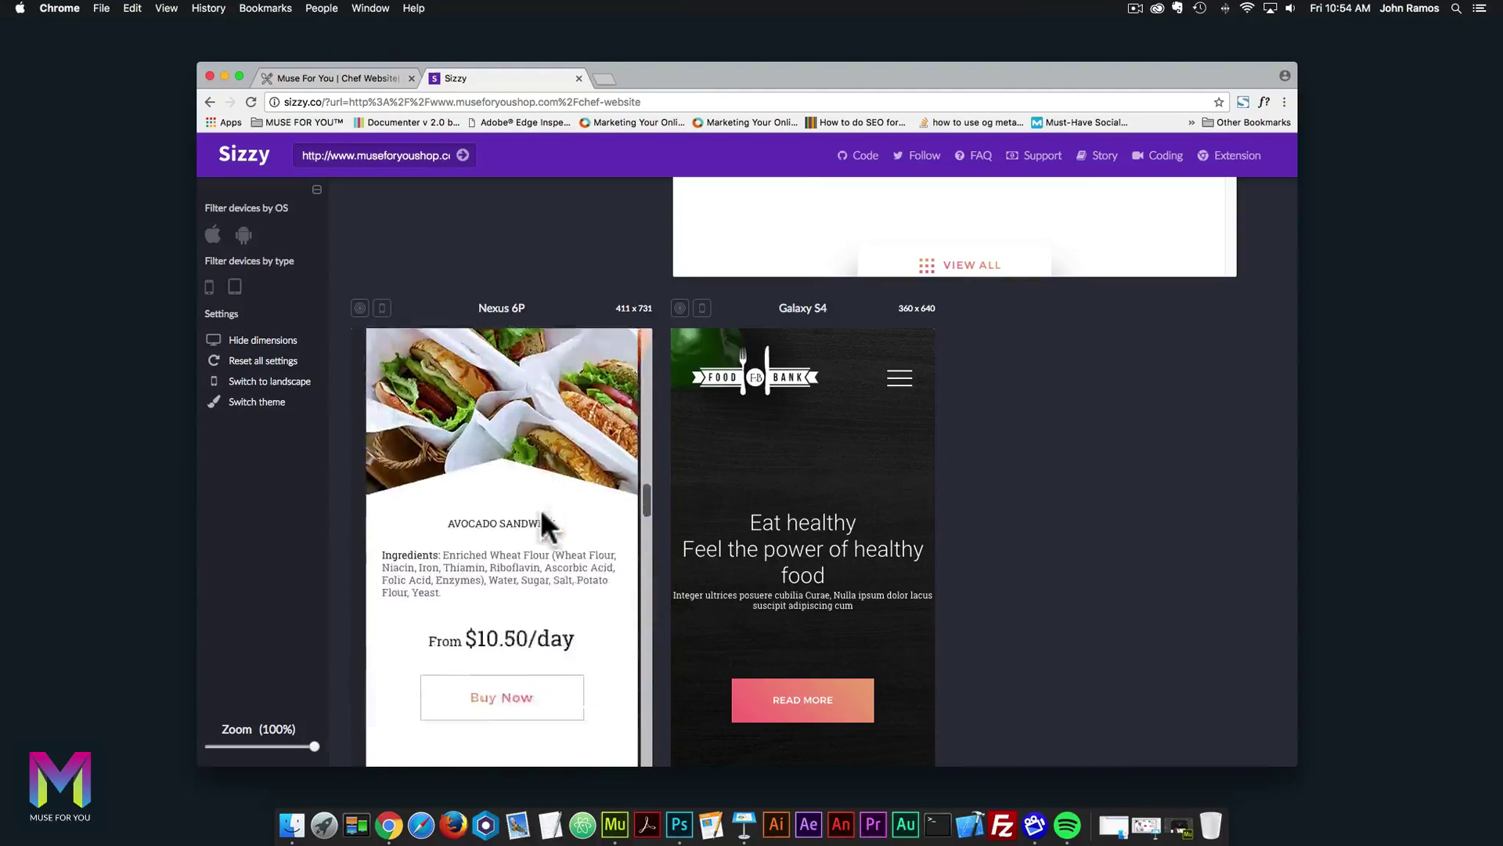
scroll(545, 526, "down", 15)
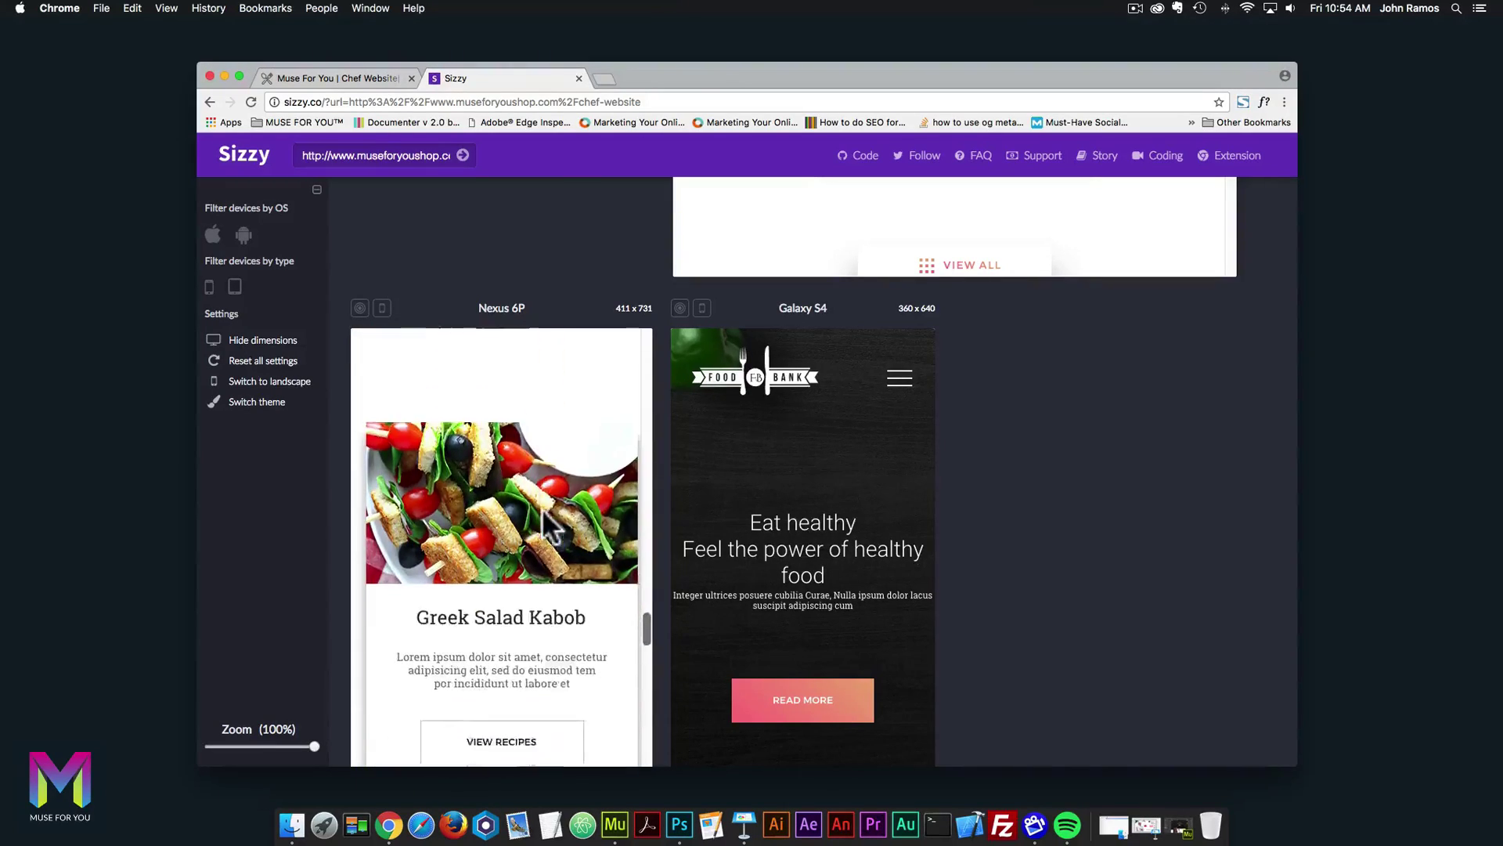
scroll(543, 511, "up", 15)
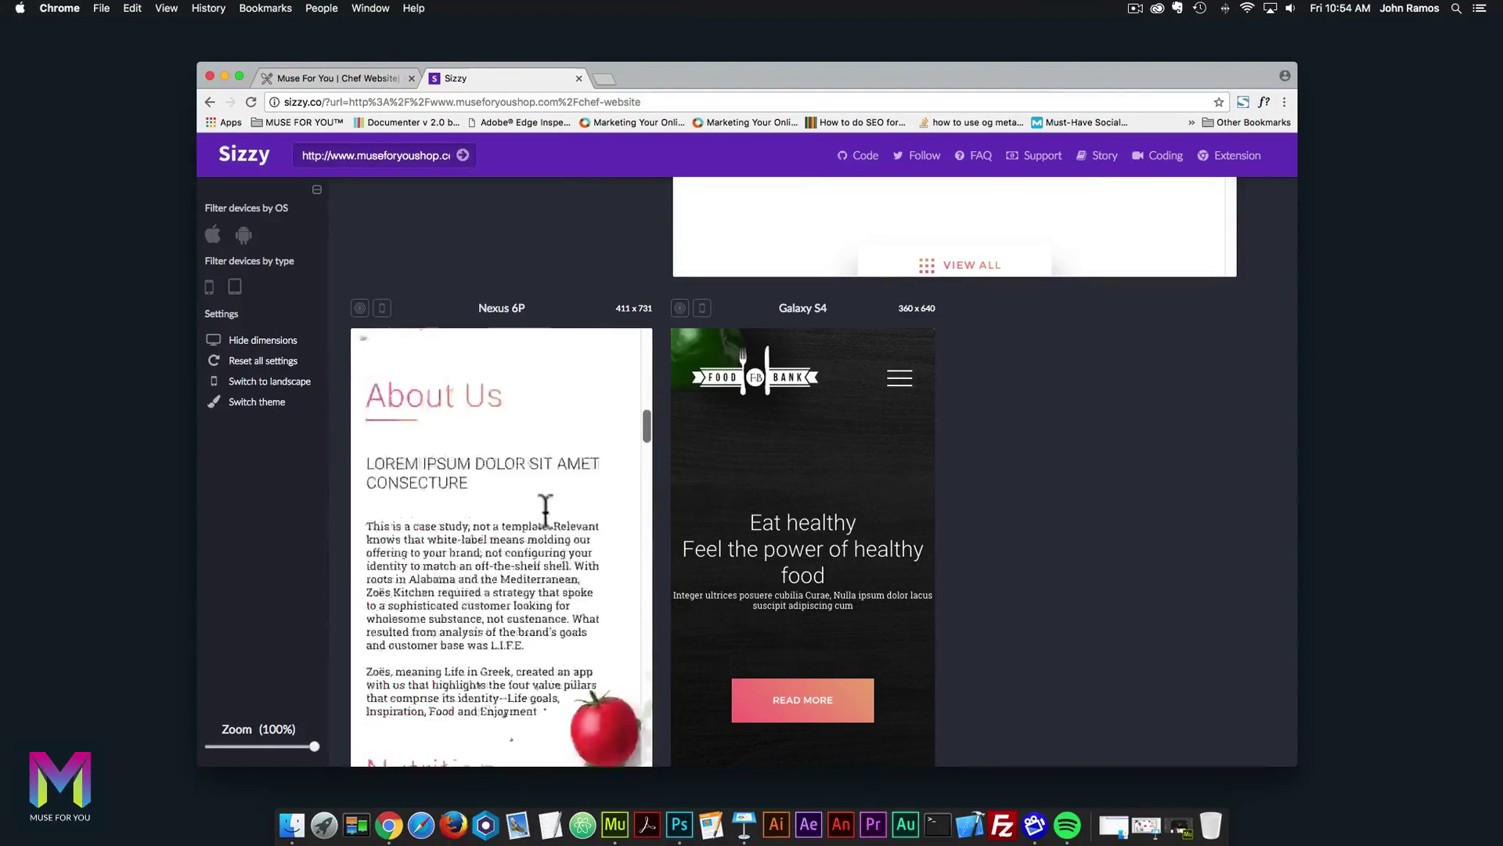
scroll(546, 509, "up", 15)
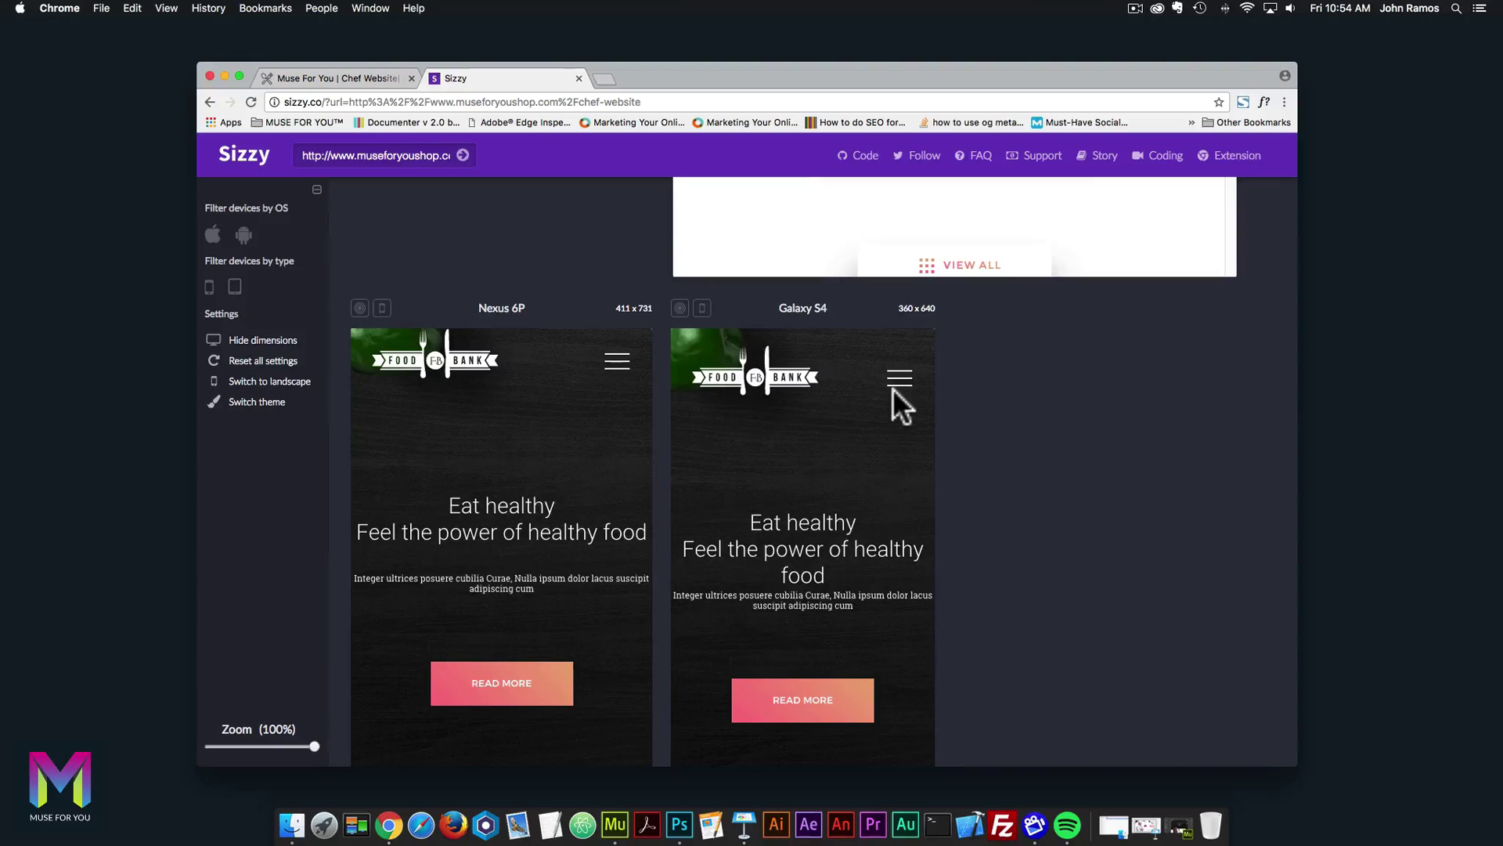
Scroll the Galaxy S4 preview down to the Clients logos, then back up to Greek Salad Kabob.
scroll(896, 404, "down", 5)
scroll(892, 406, "down", 10)
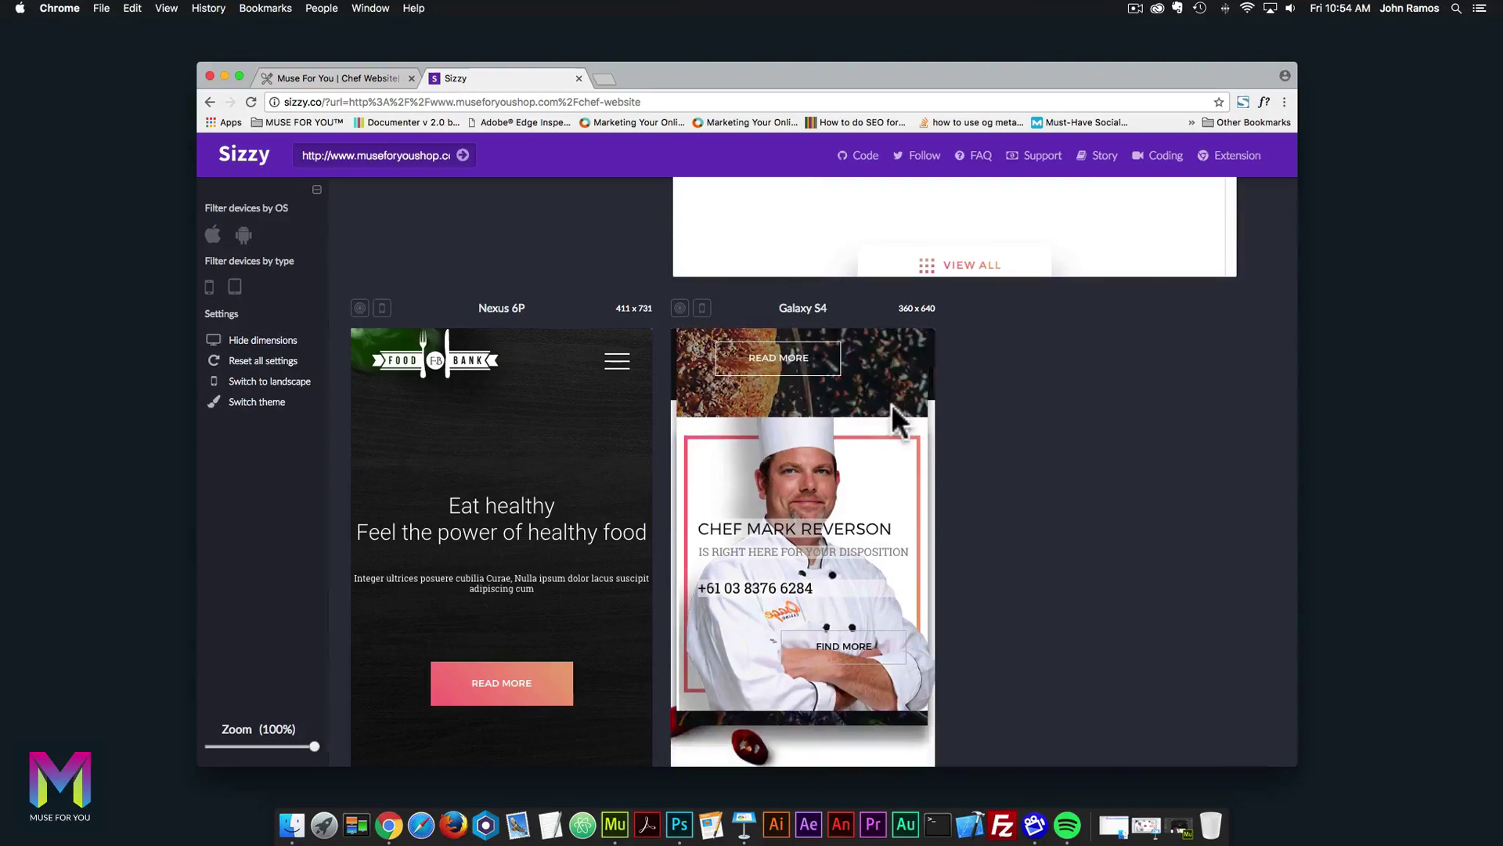
scroll(894, 407, "down", 10)
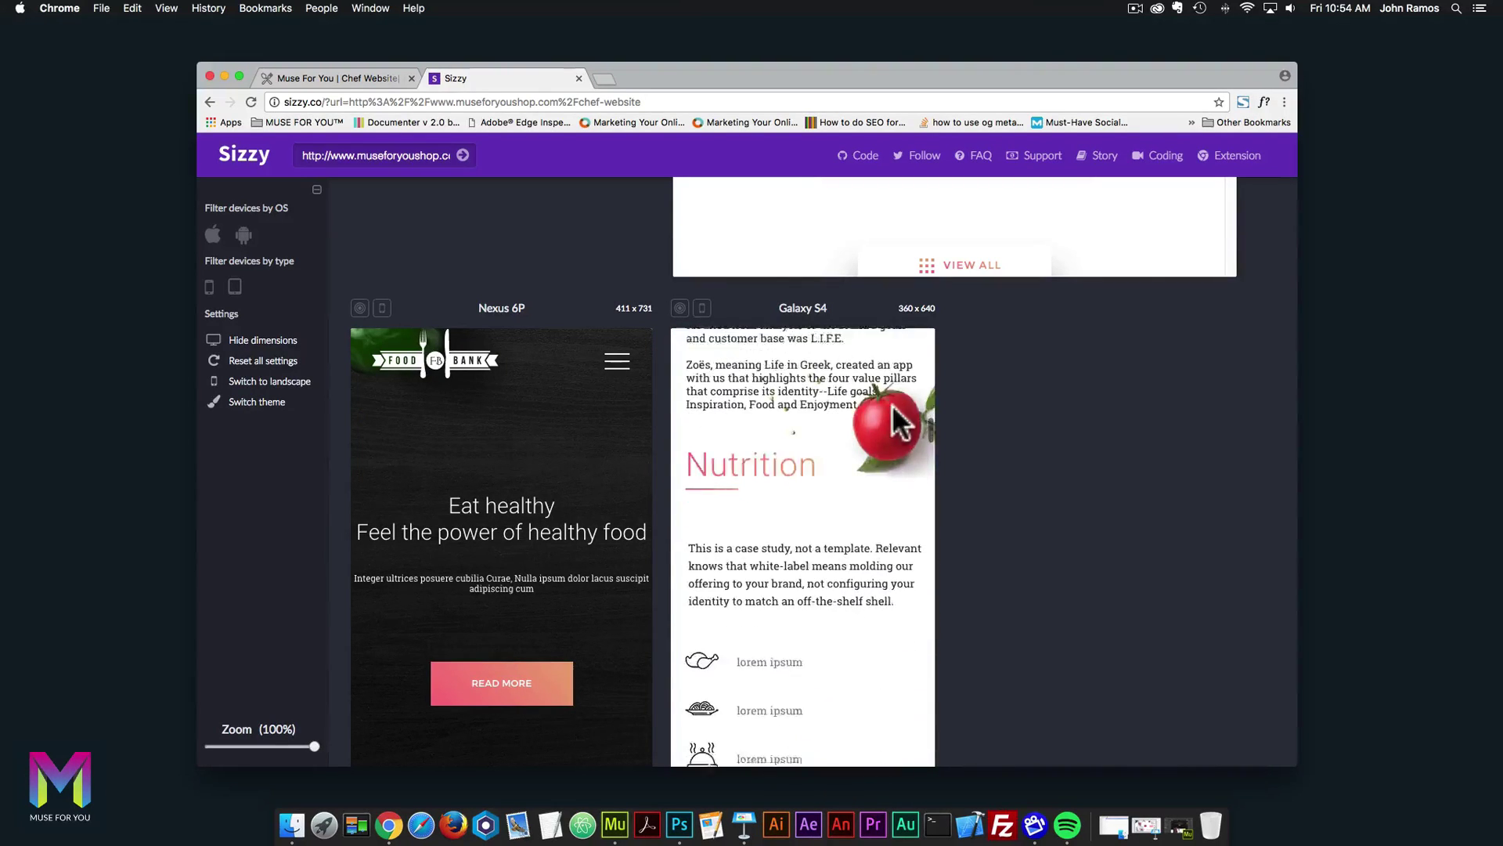
scroll(891, 406, "down", 10)
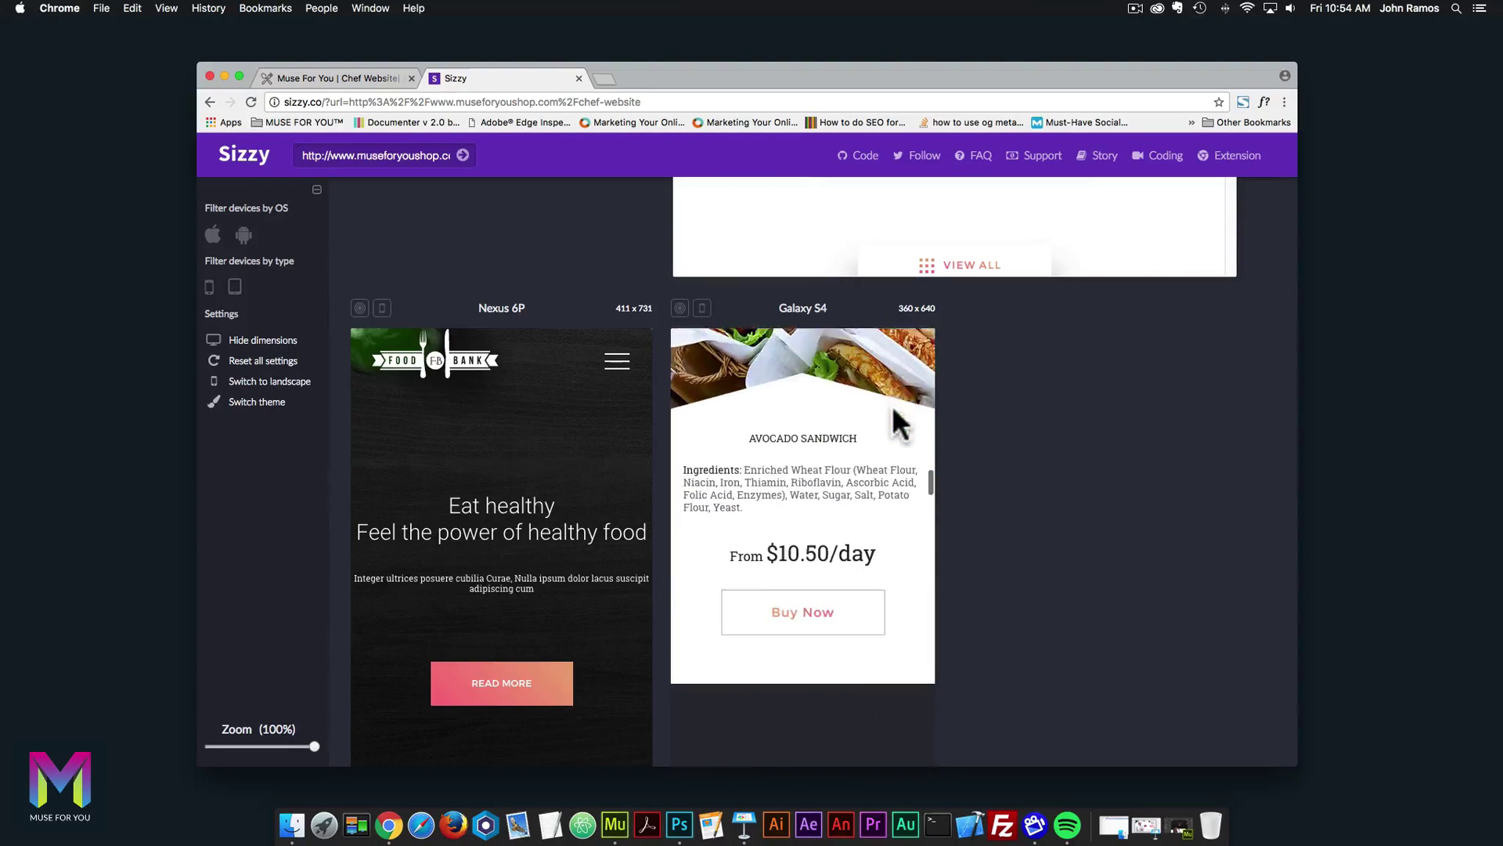
scroll(891, 406, "down", 10)
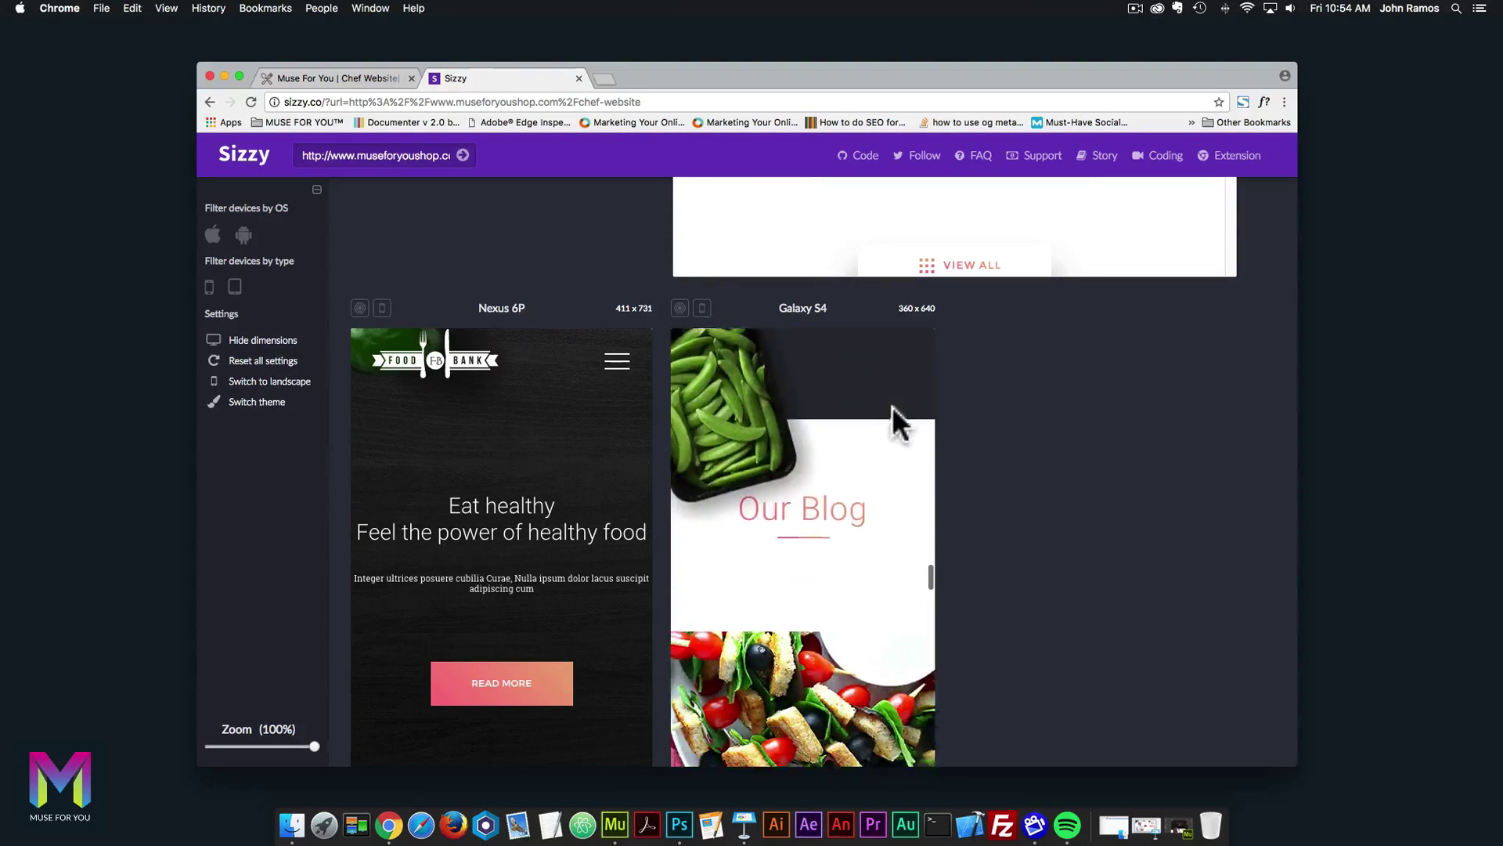
scroll(895, 423, "down", 10)
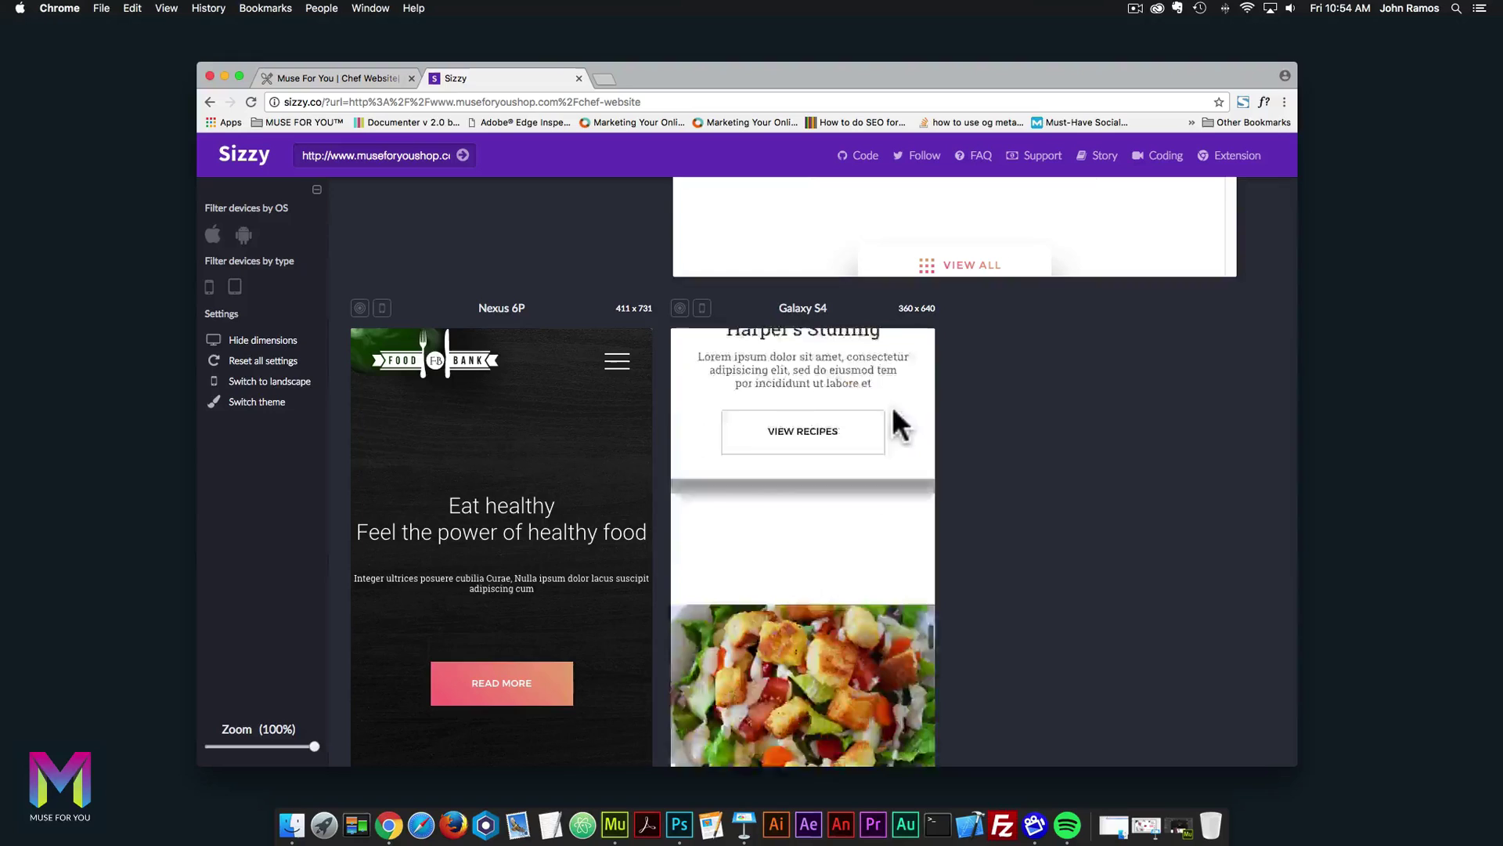
scroll(895, 423, "down", 10)
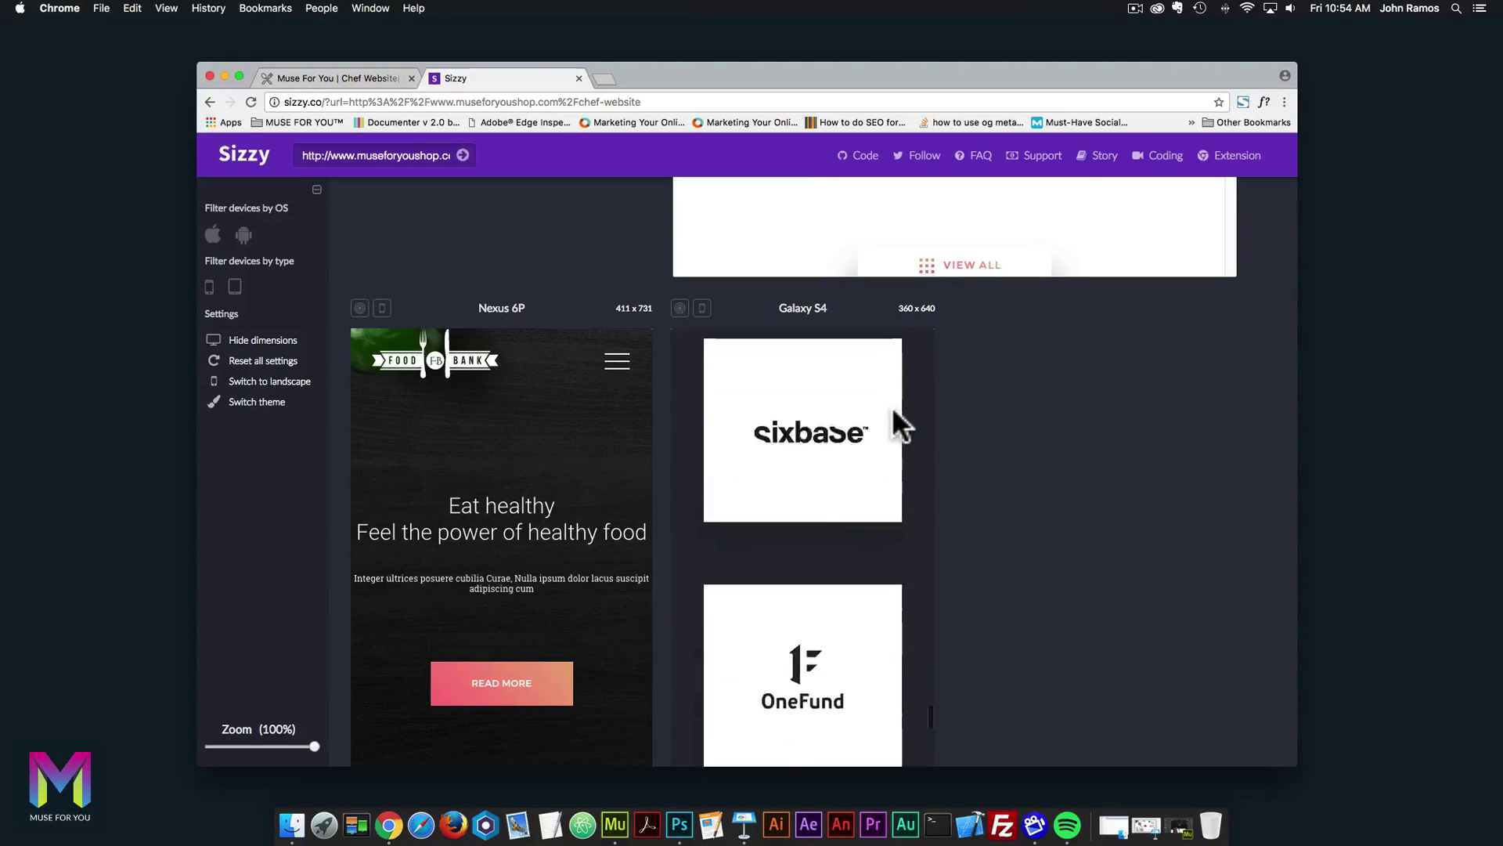
scroll(894, 411, "up", 15)
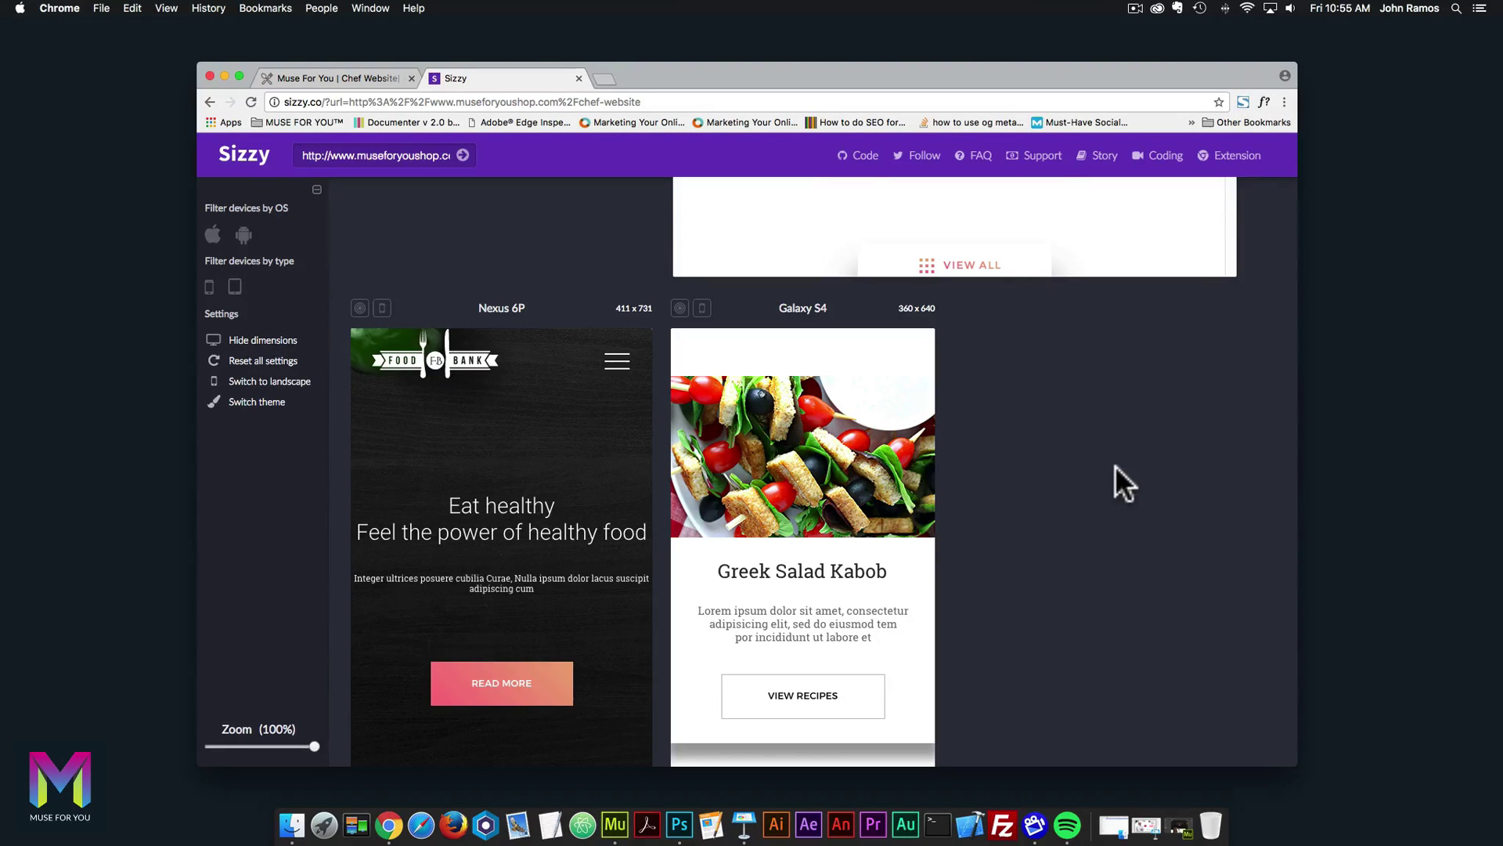
Load material.io/resizer, the Material Design Resizer, in a new Chrome tab.
scroll(1269, 469, "up", 20)
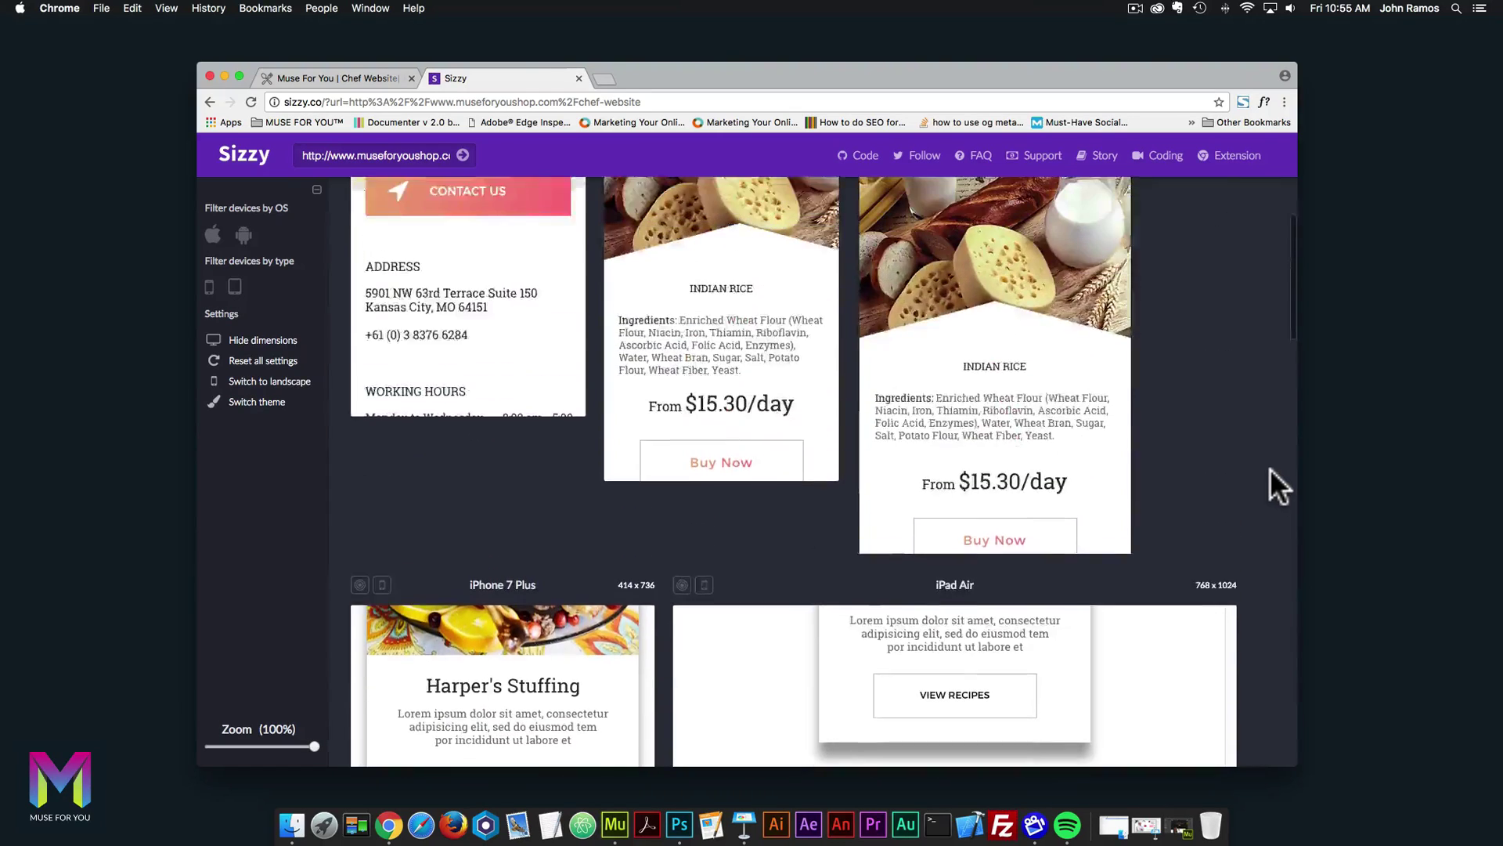
scroll(1075, 368, "up", 1)
left_click_drag(643, 62, 641, 62)
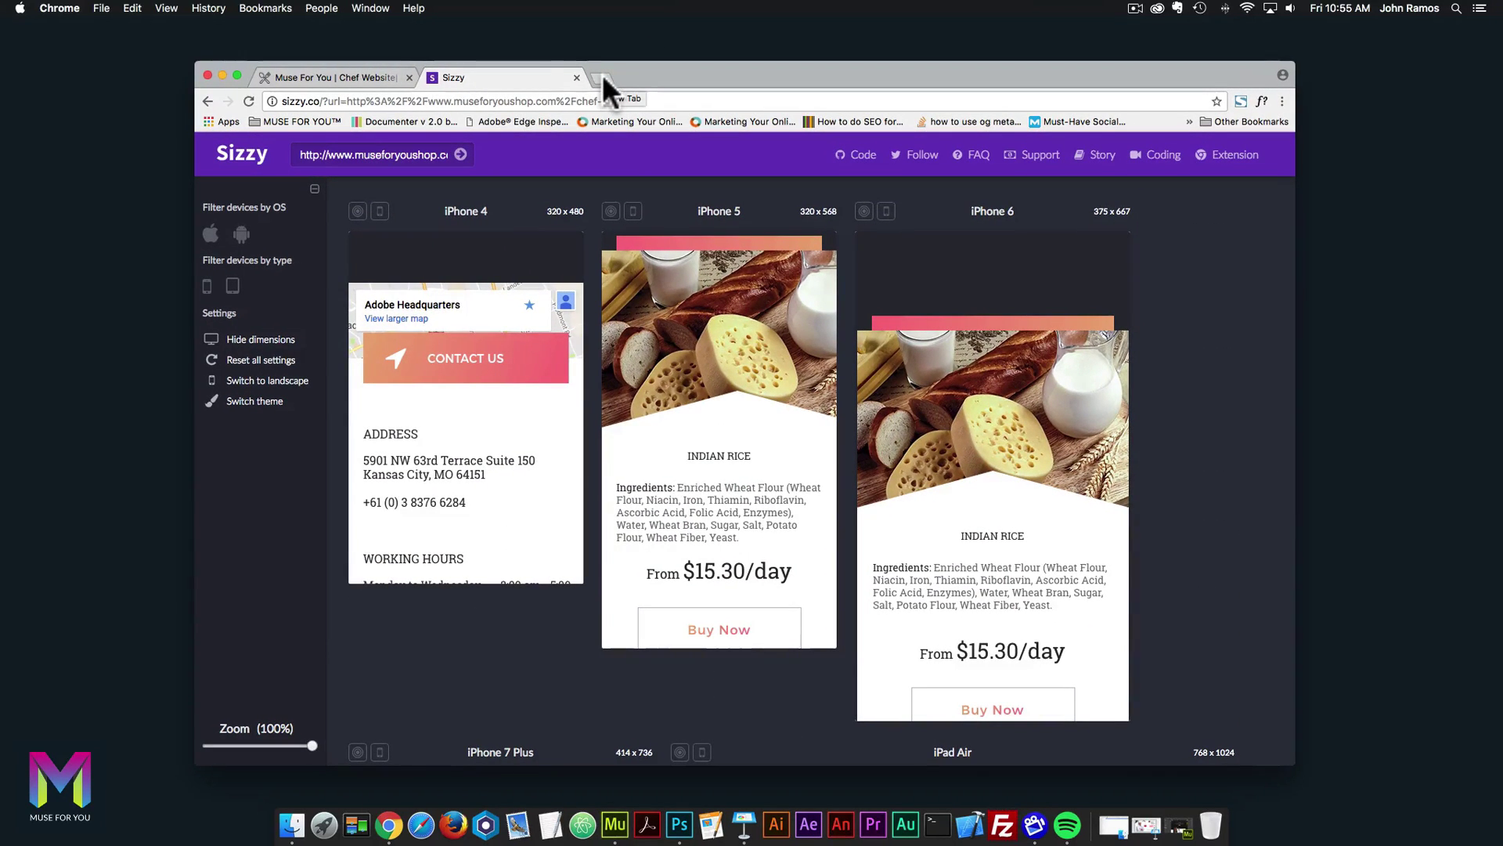
left_click(600, 78)
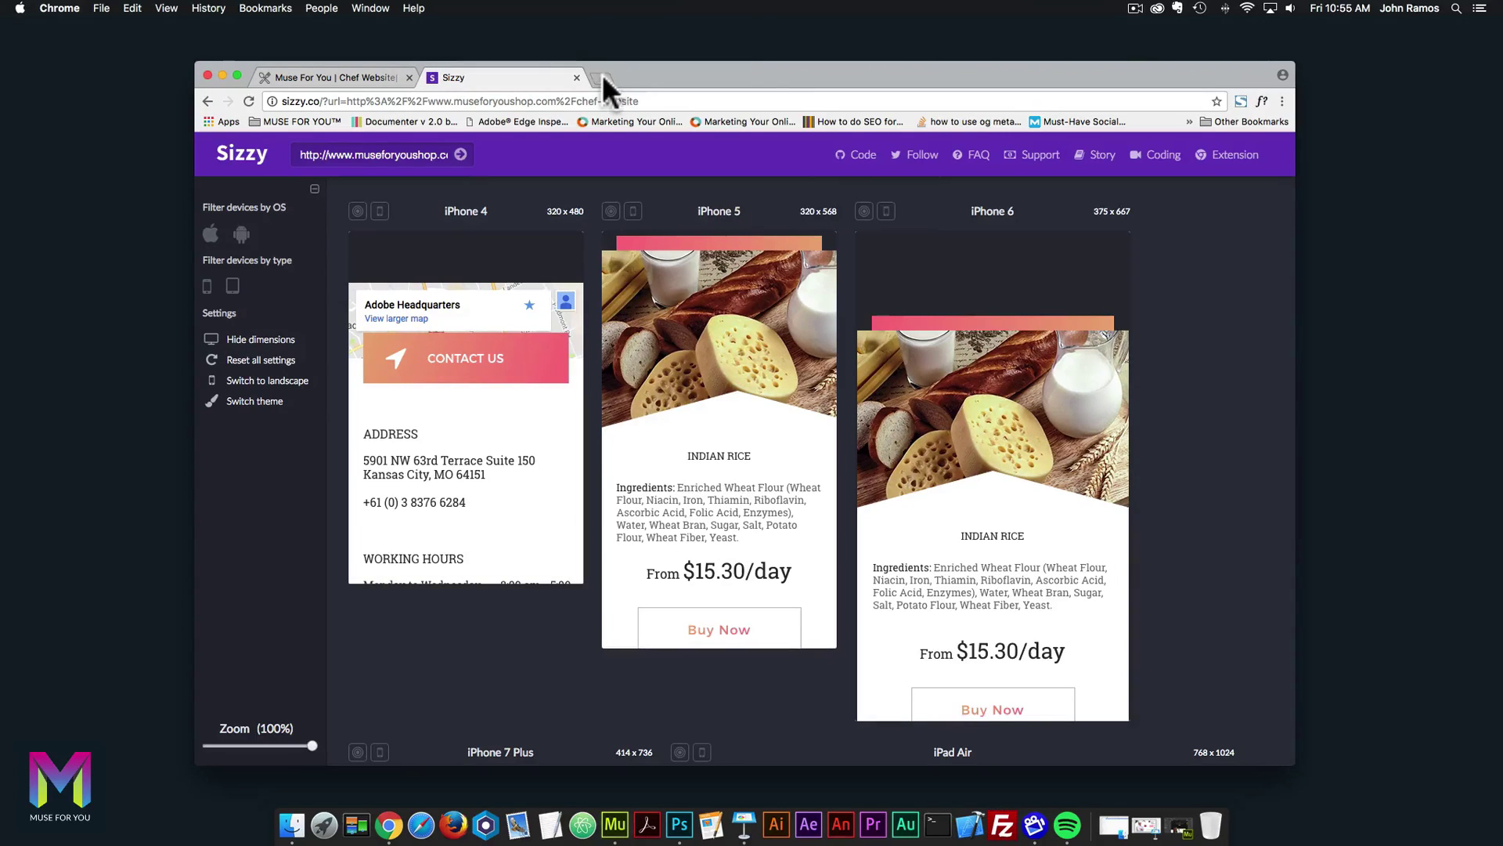
type("material")
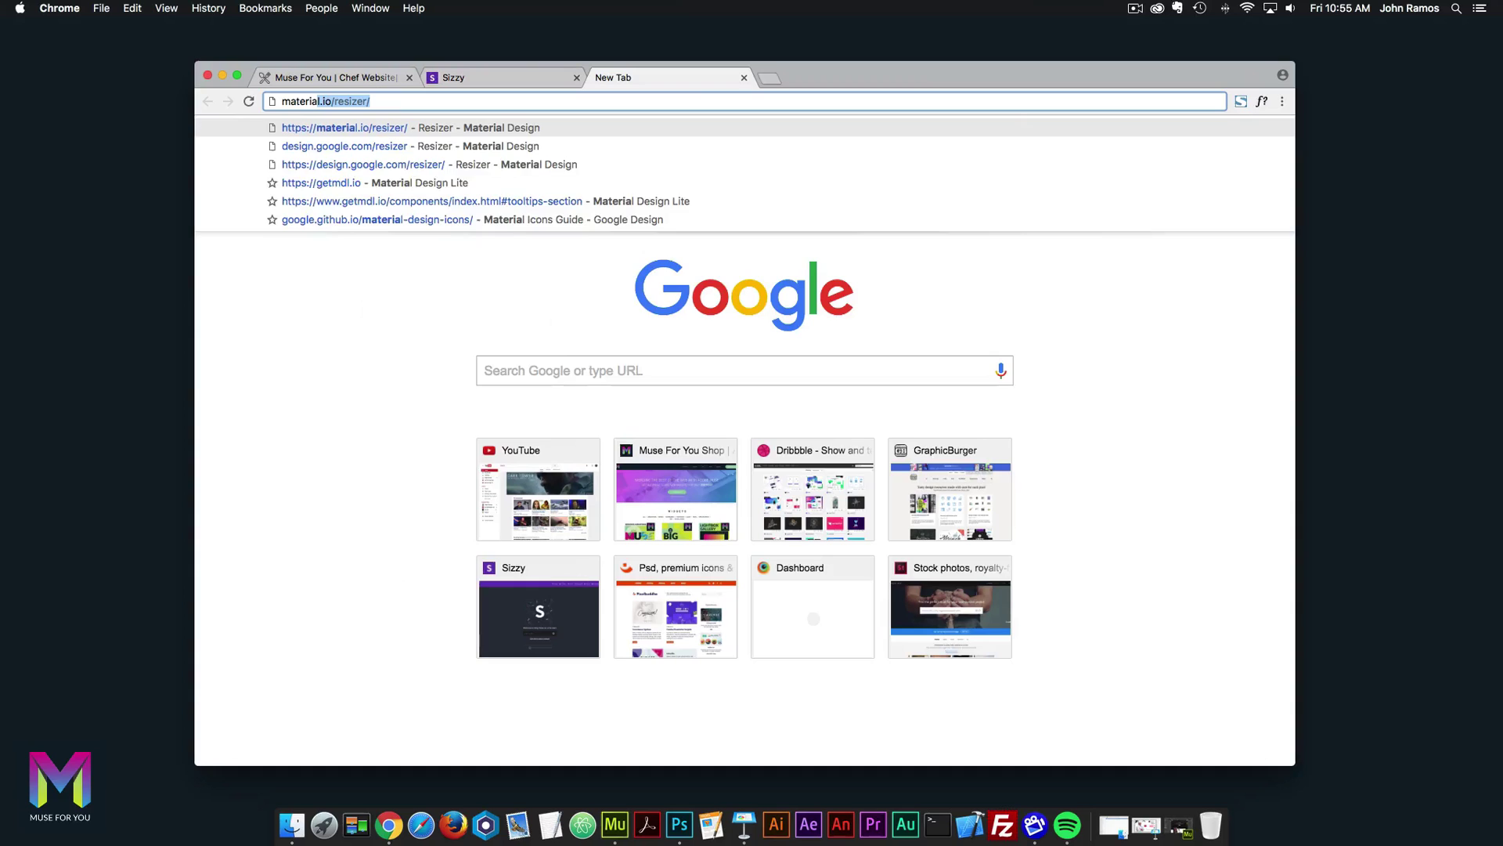
type(".io/resizer")
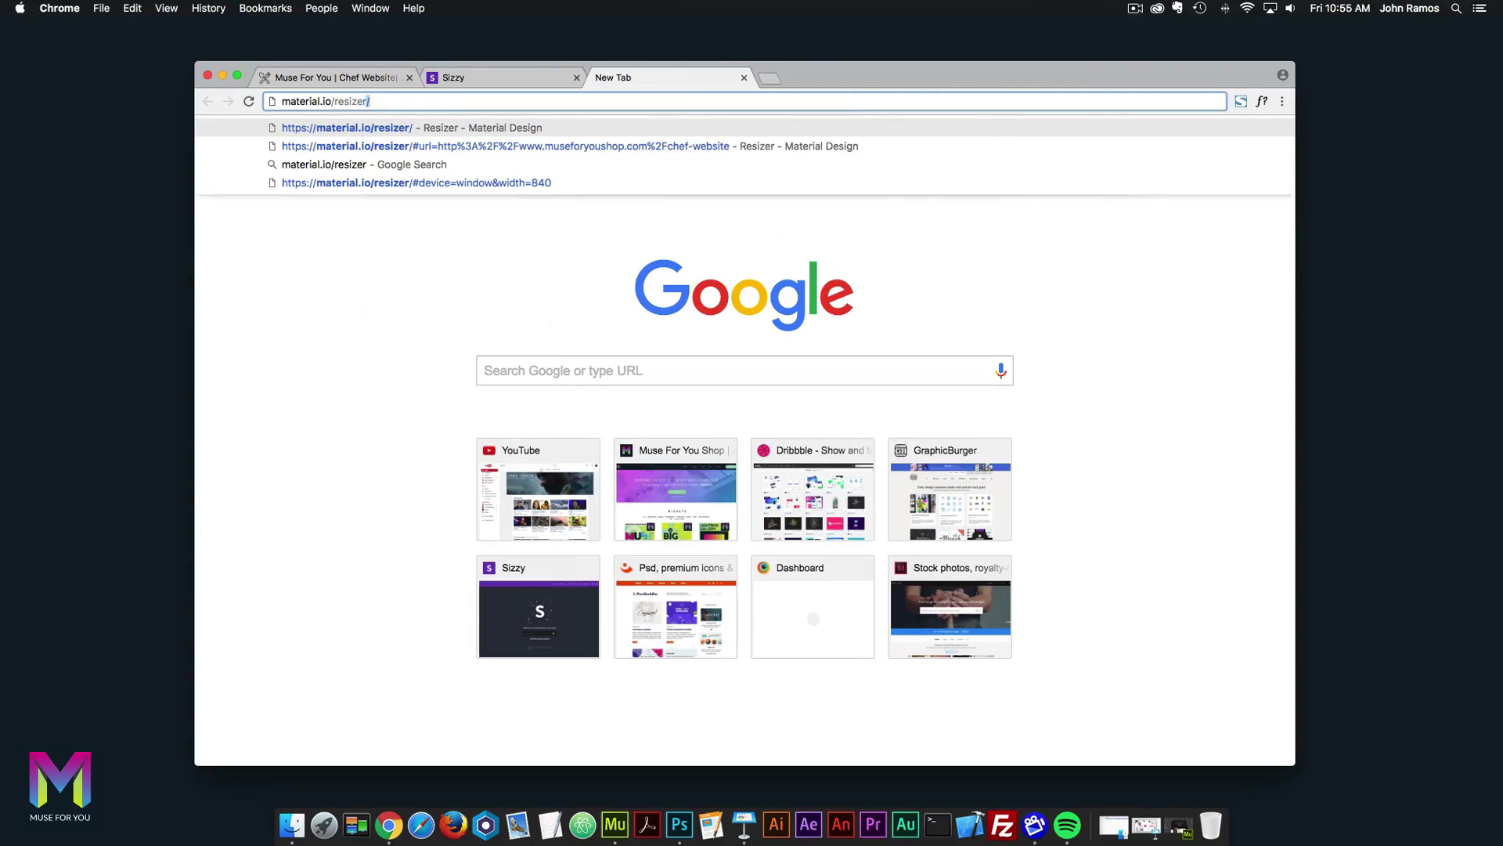
key("Return")
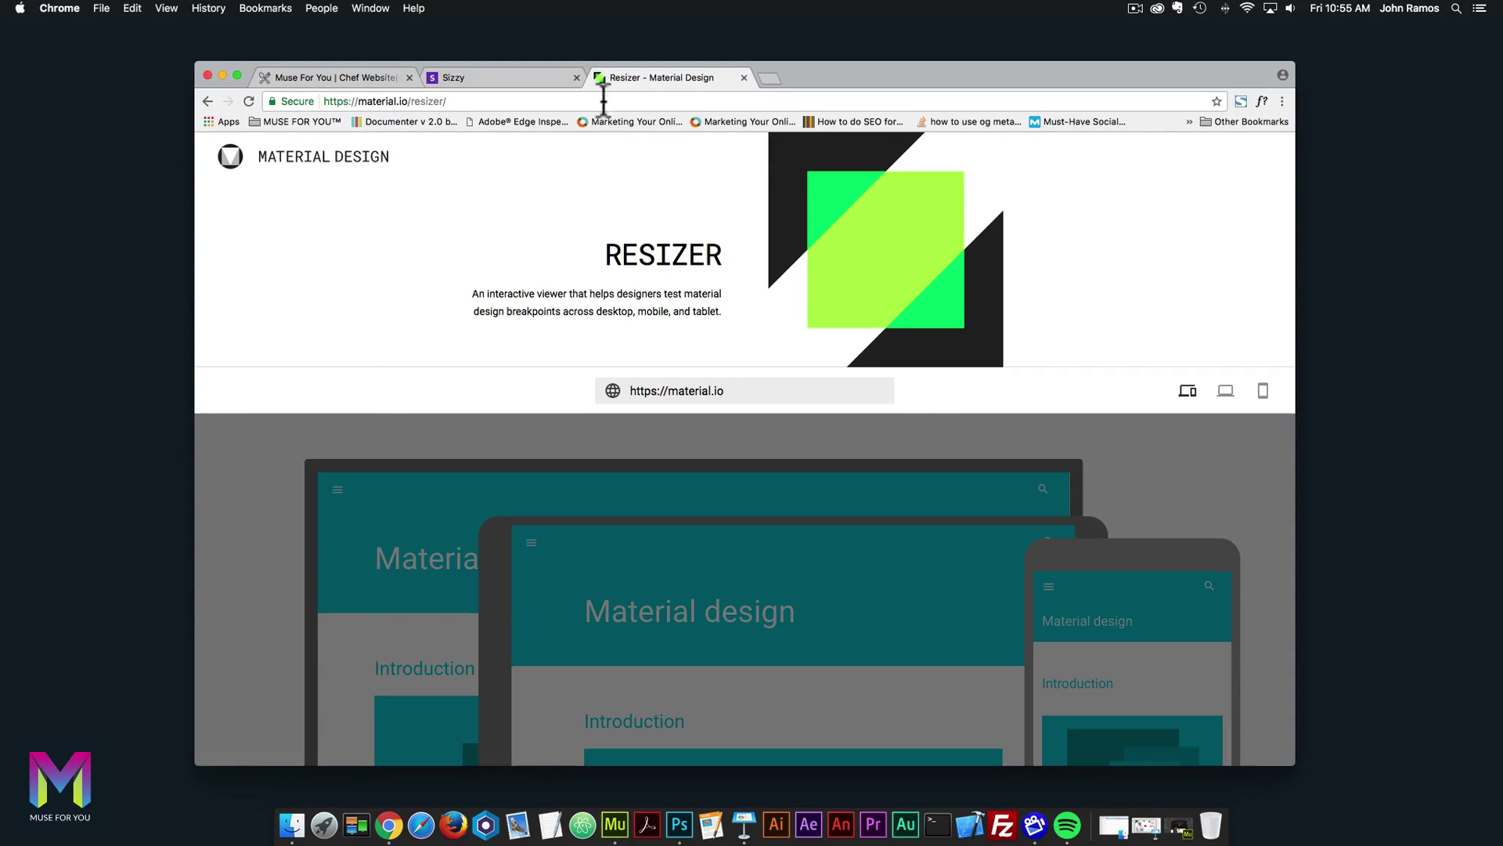
Preview material.io as an 840-wide desktop window in Resizer, widening the Chrome window and shifting it left.
left_click(1226, 391)
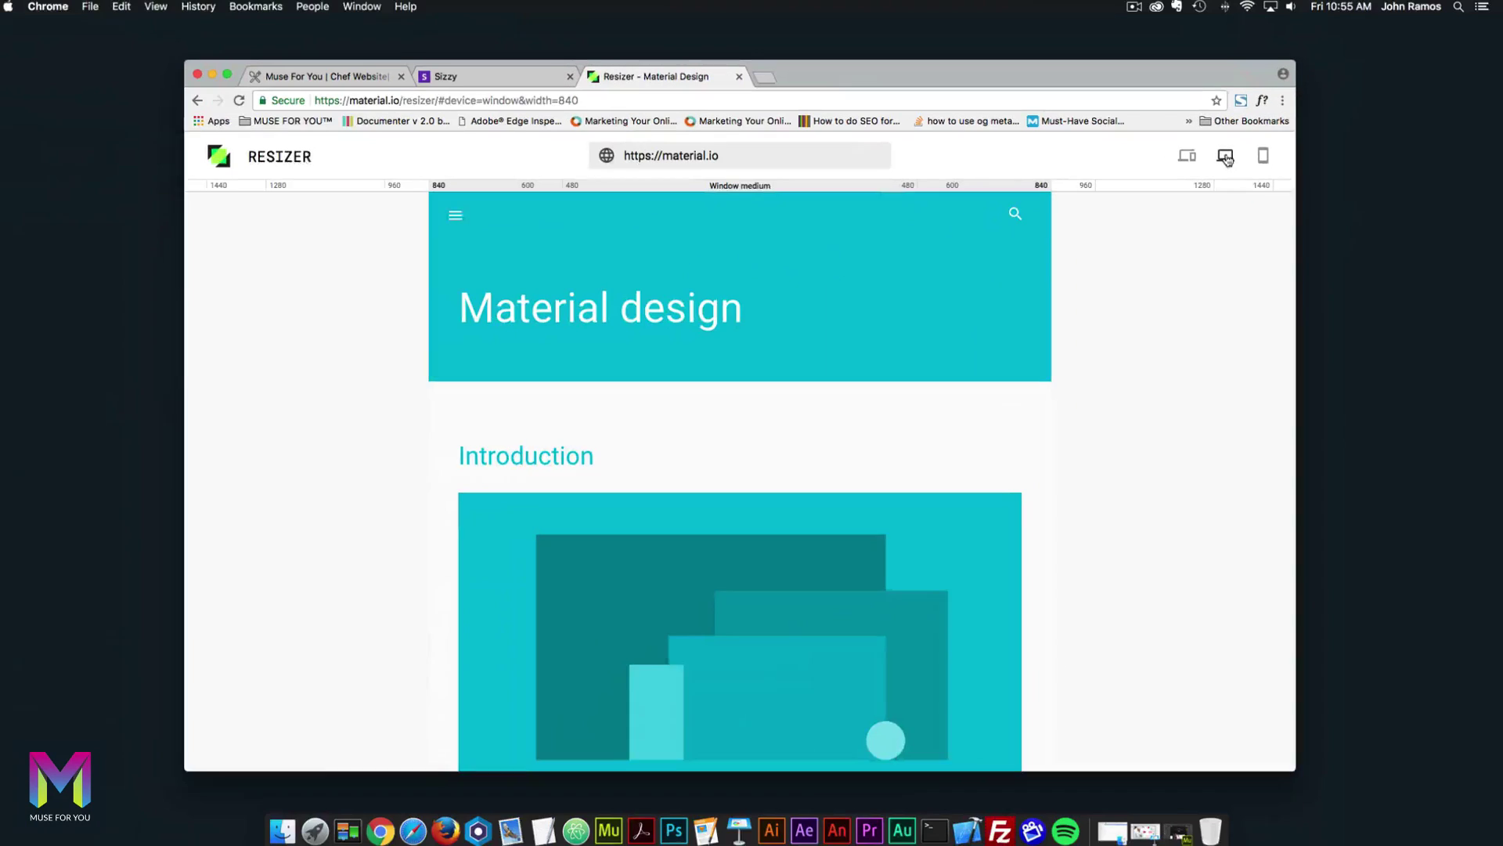
left_click_drag(1315, 250, 1413, 251)
left_click_drag(1000, 73, 951, 71)
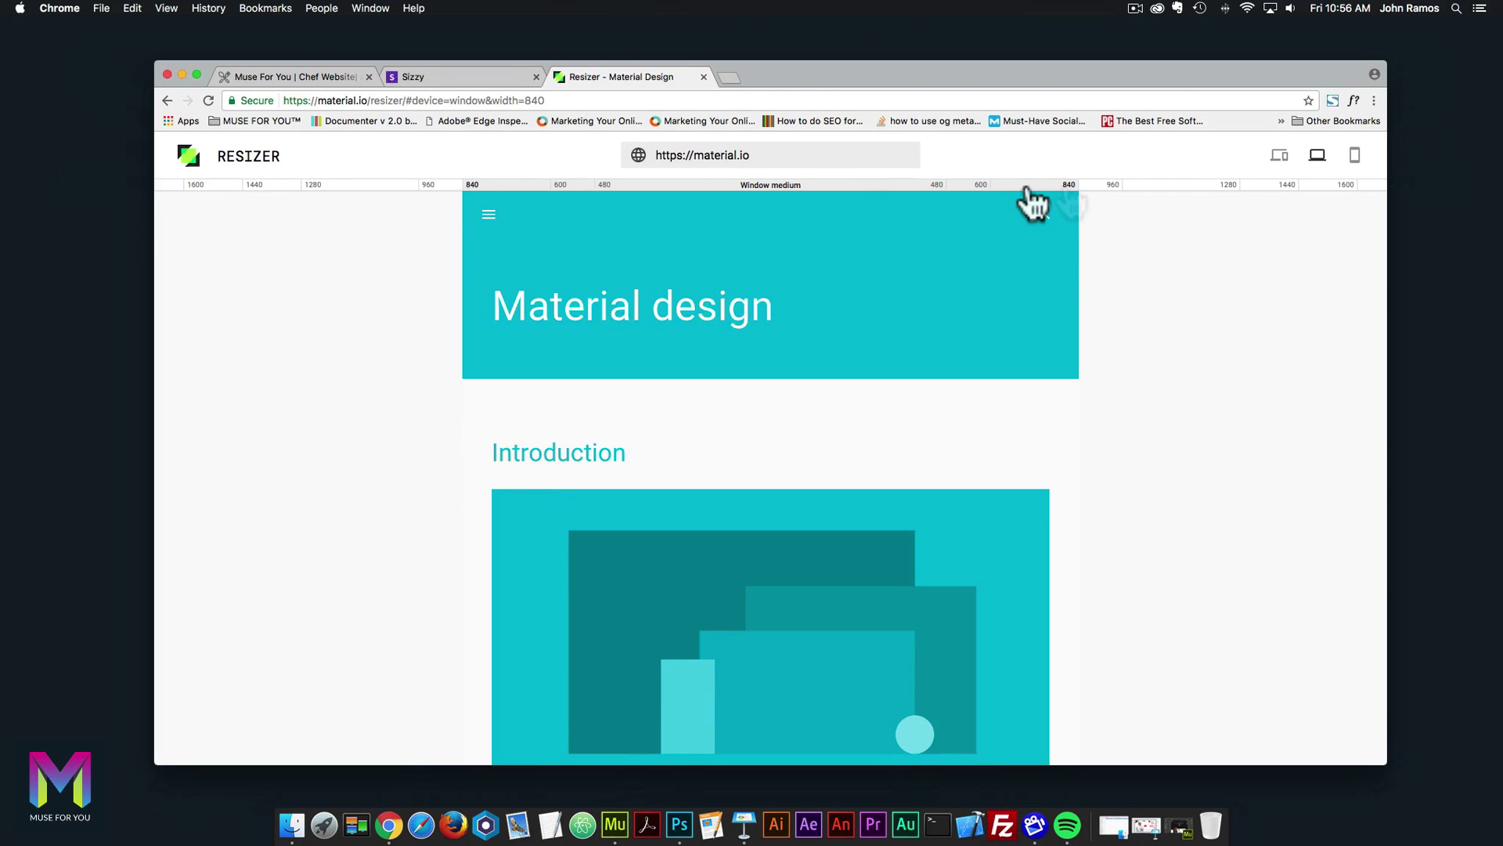
Step the Resizer preview through 1280, 960, 840 and 600 down to the 480 width.
left_click_drag(1031, 201, 1225, 205)
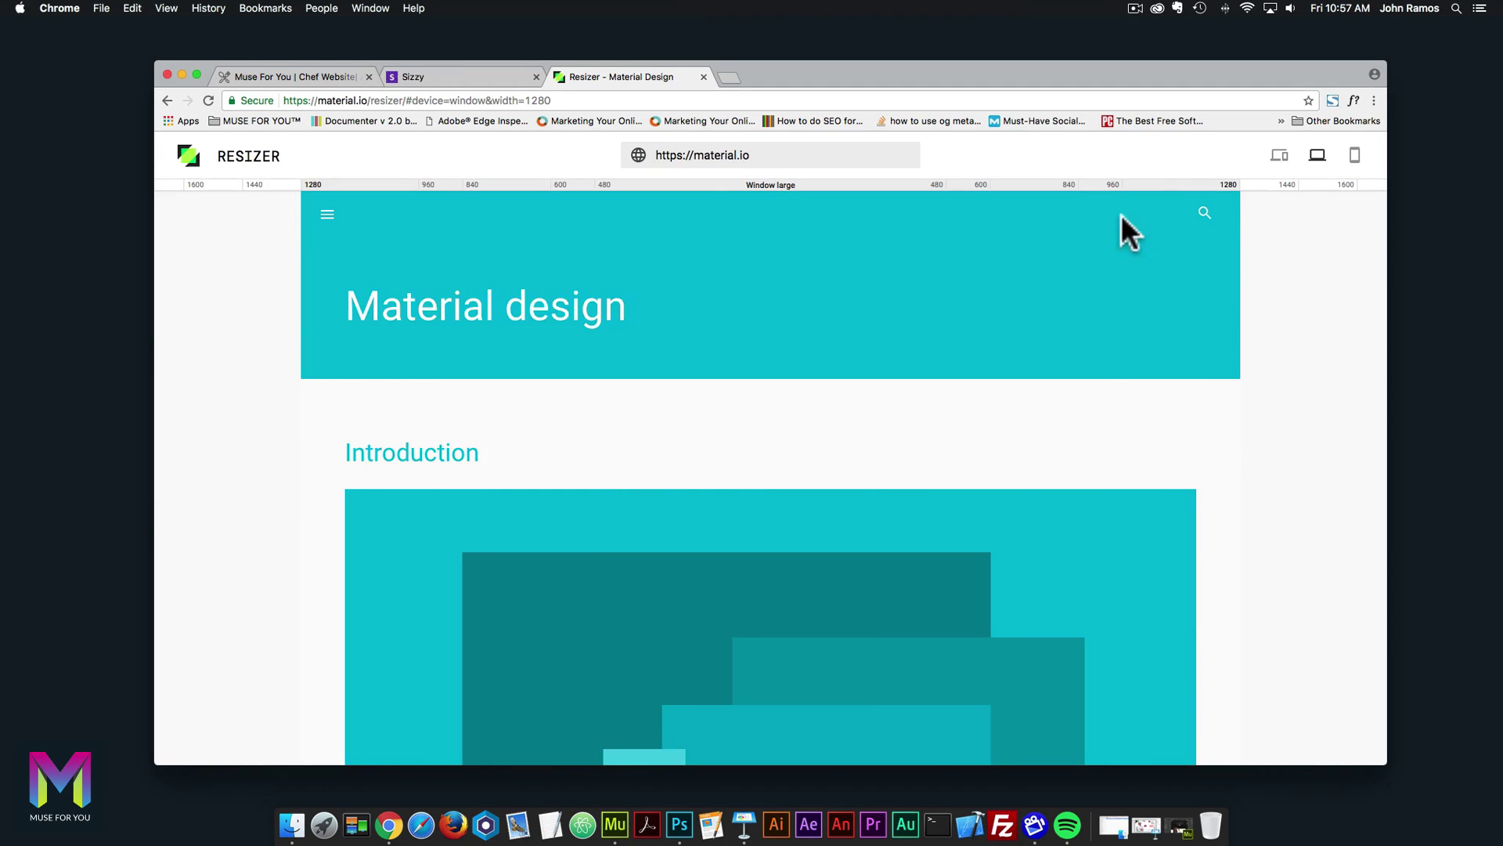
left_click(1090, 202)
left_click(1064, 197)
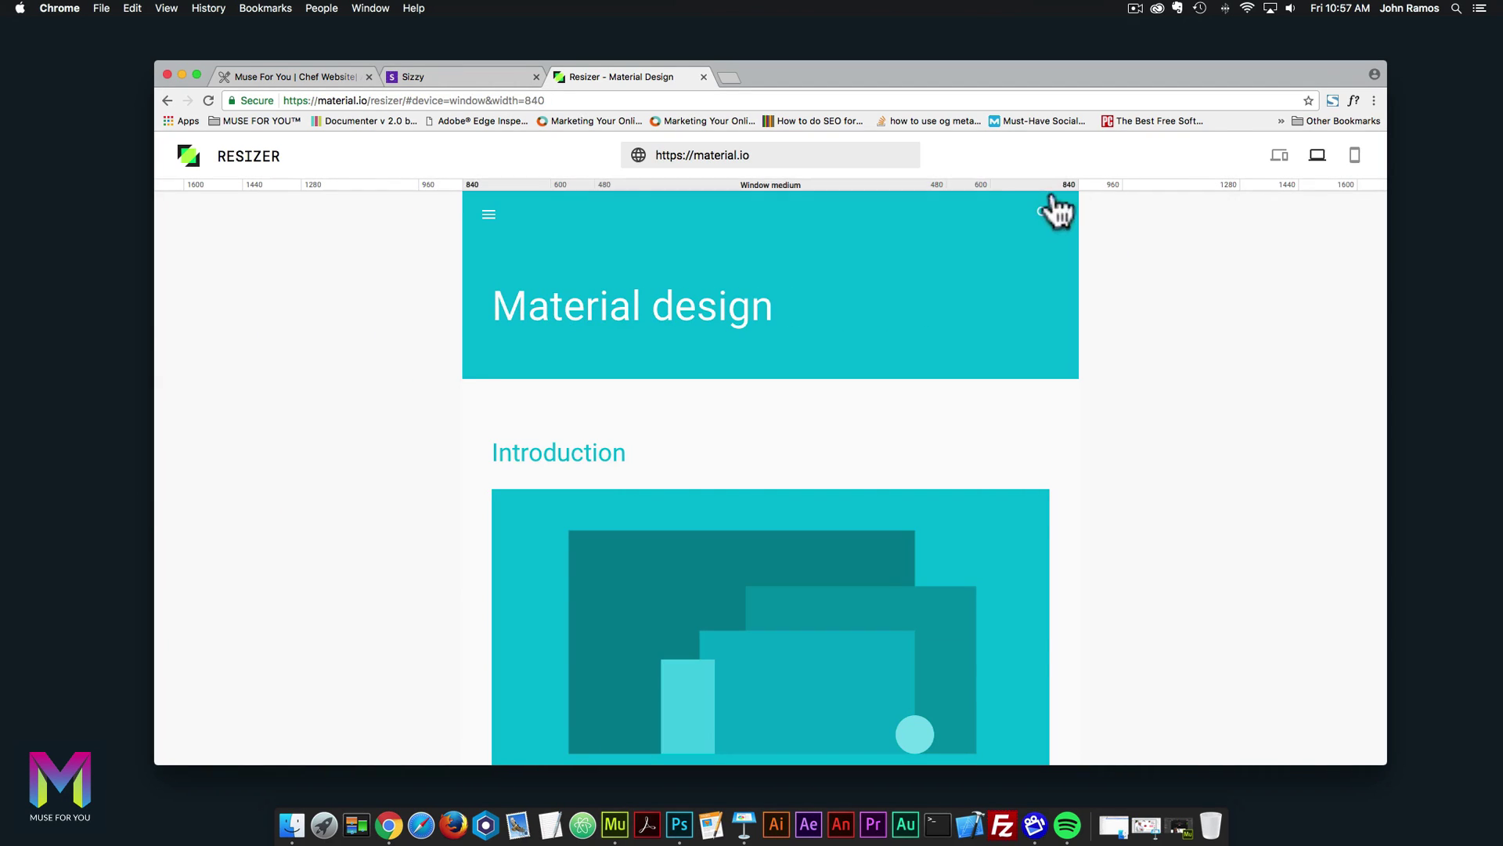
left_click(978, 202)
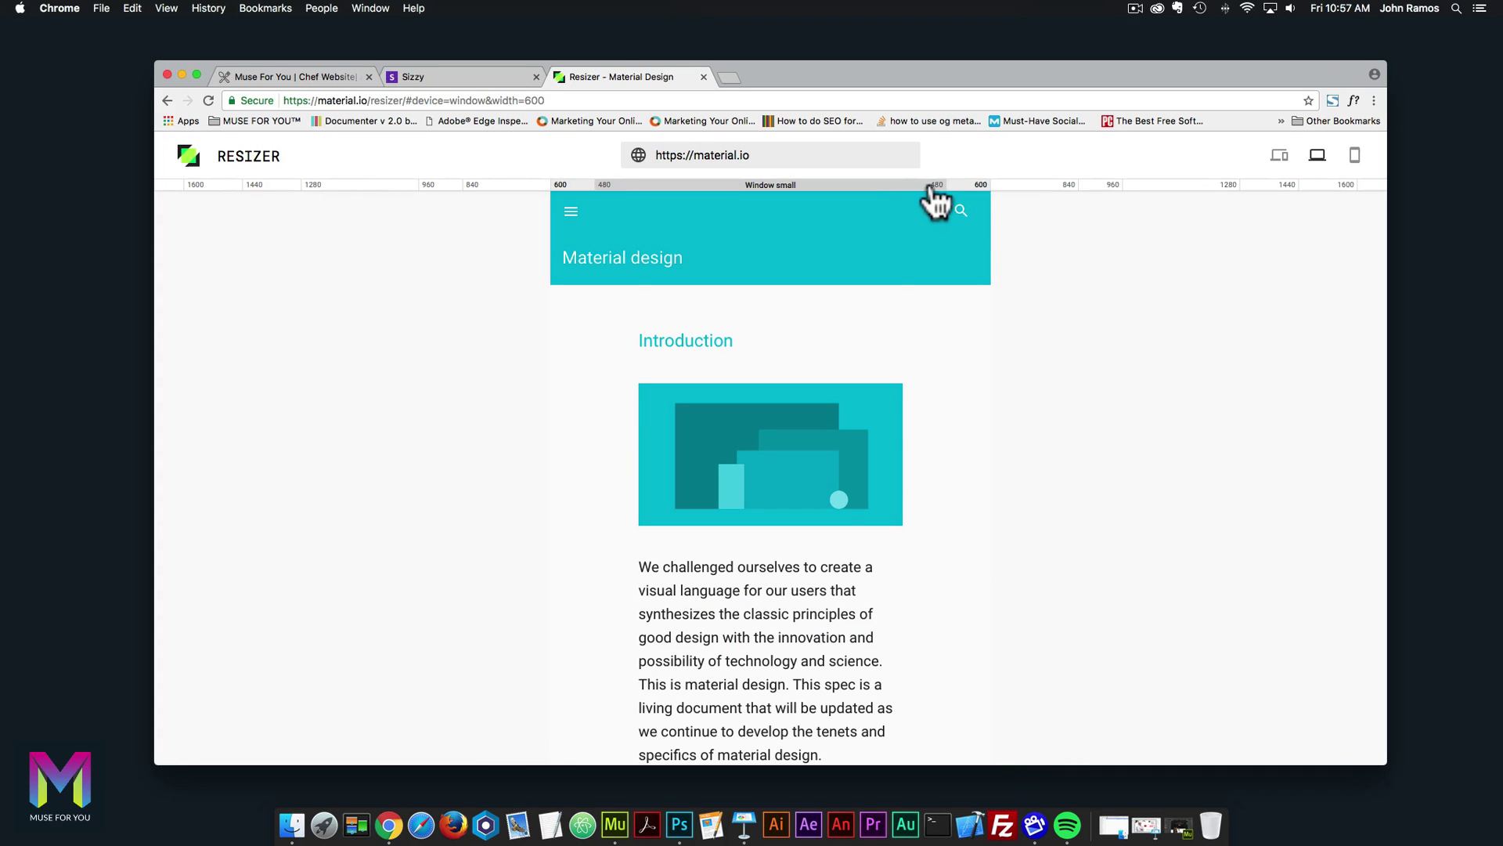
left_click(922, 202)
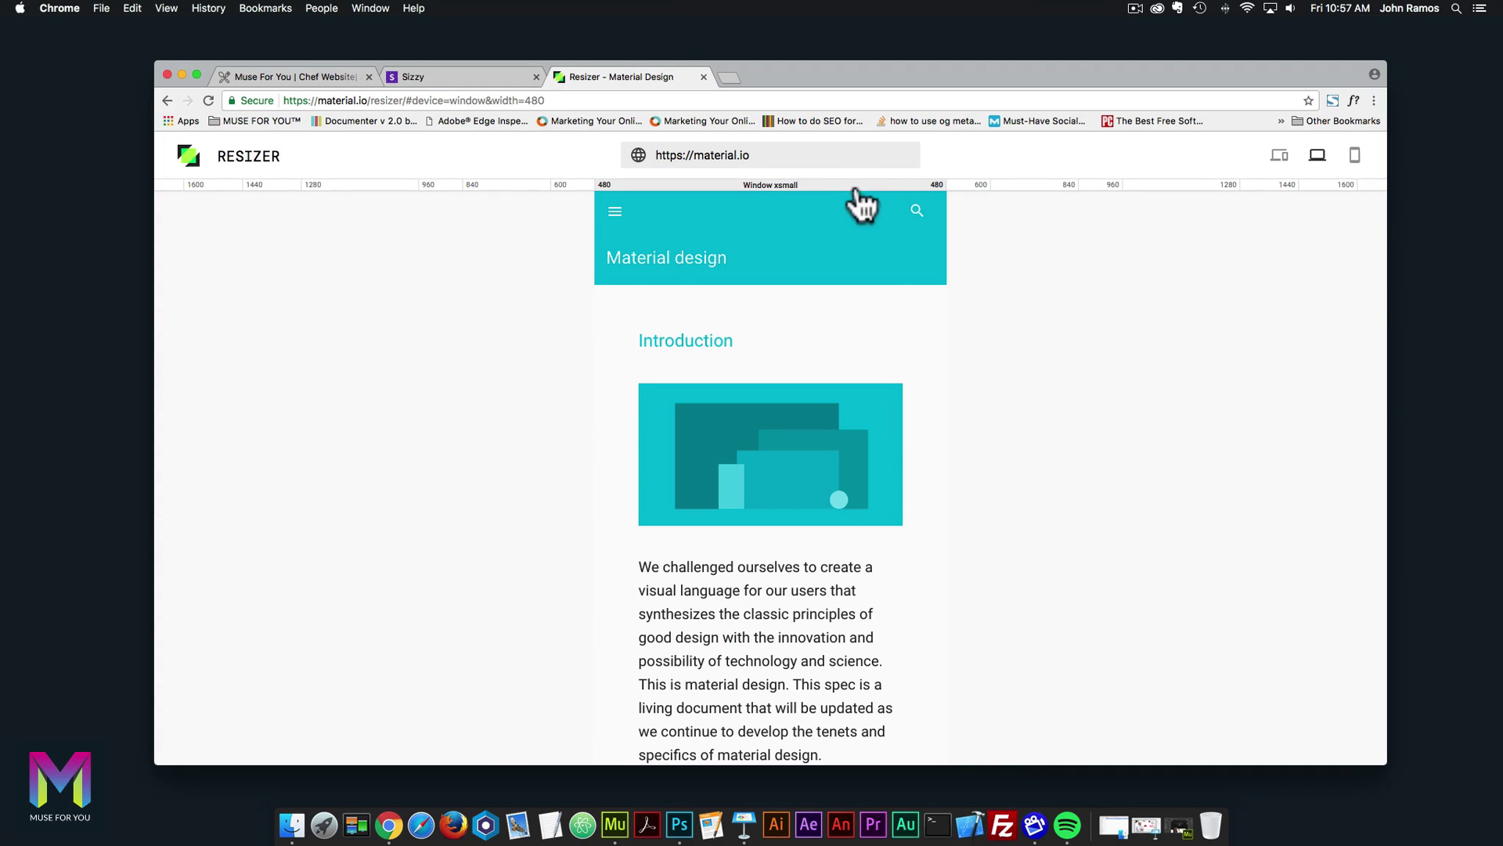